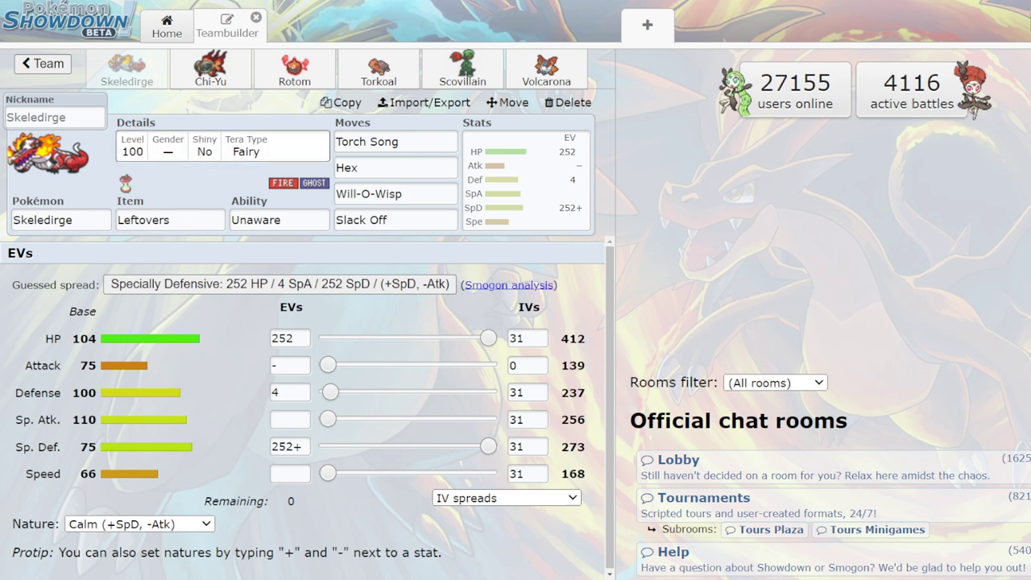
# Step: Examine Skeledirge's Torch Song and Hex moves together with its EV spread
pyautogui.click(396, 142)
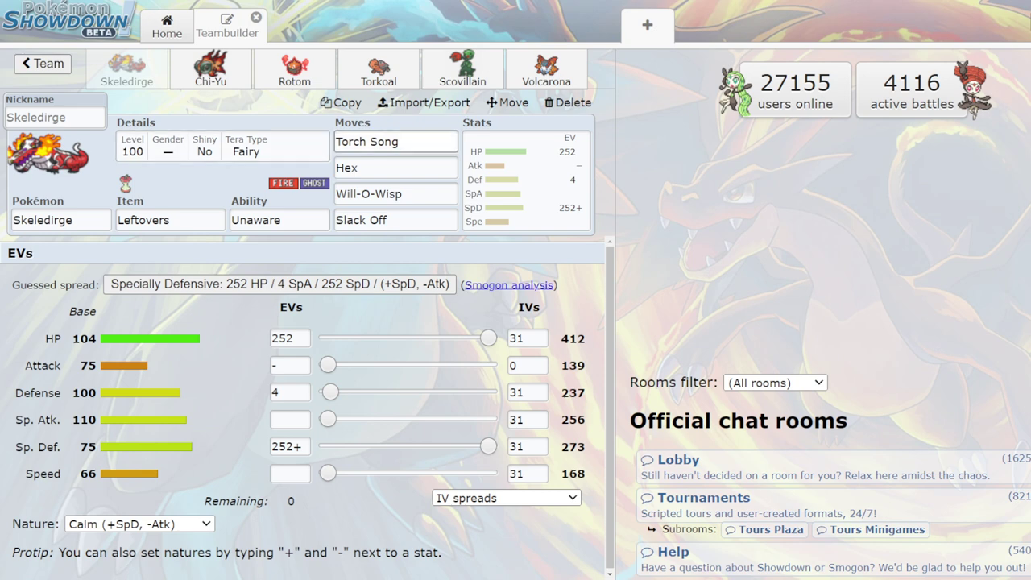
pyautogui.click(366, 143)
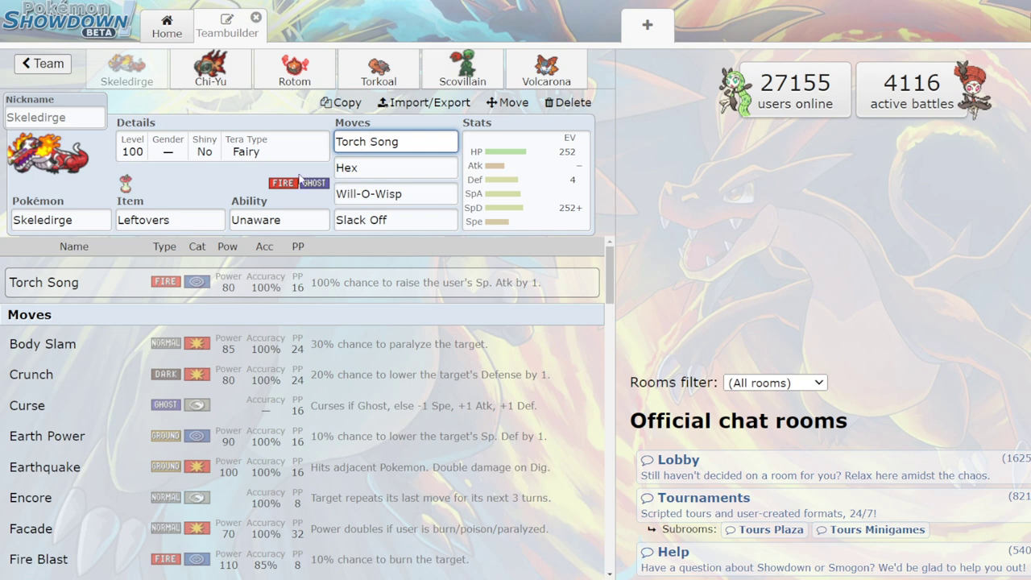
pyautogui.click(477, 169)
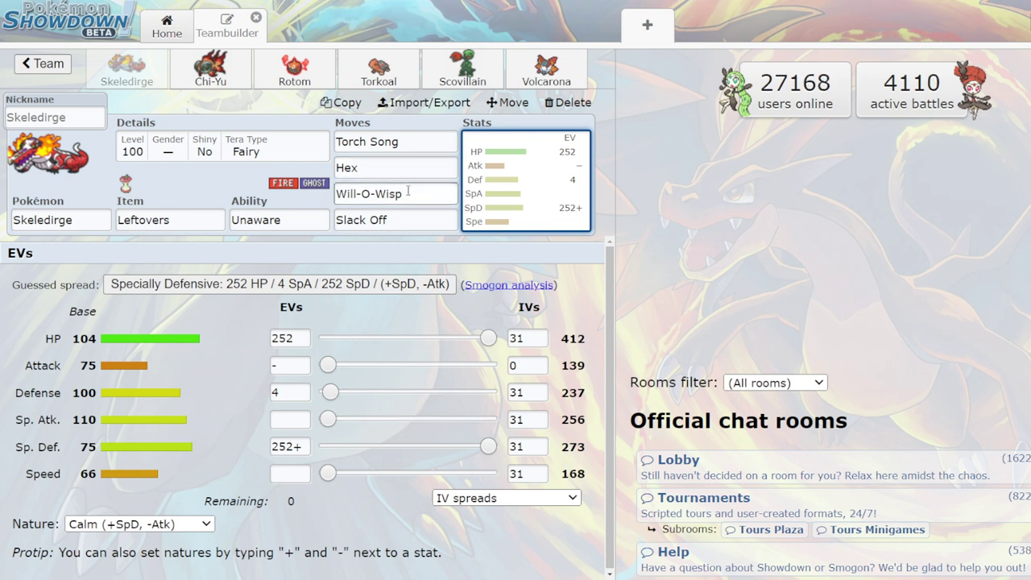
pyautogui.click(372, 164)
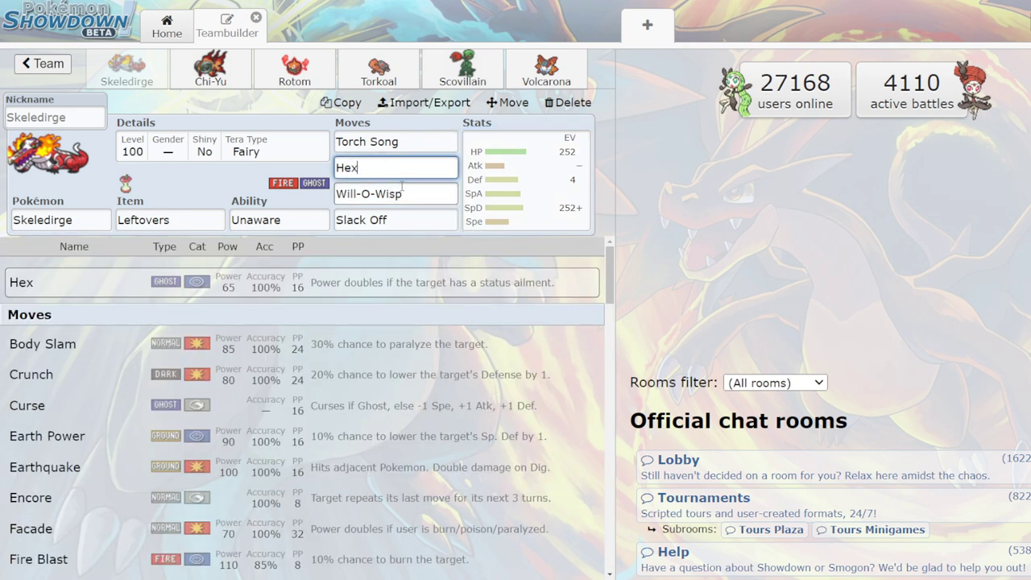
pyautogui.click(516, 185)
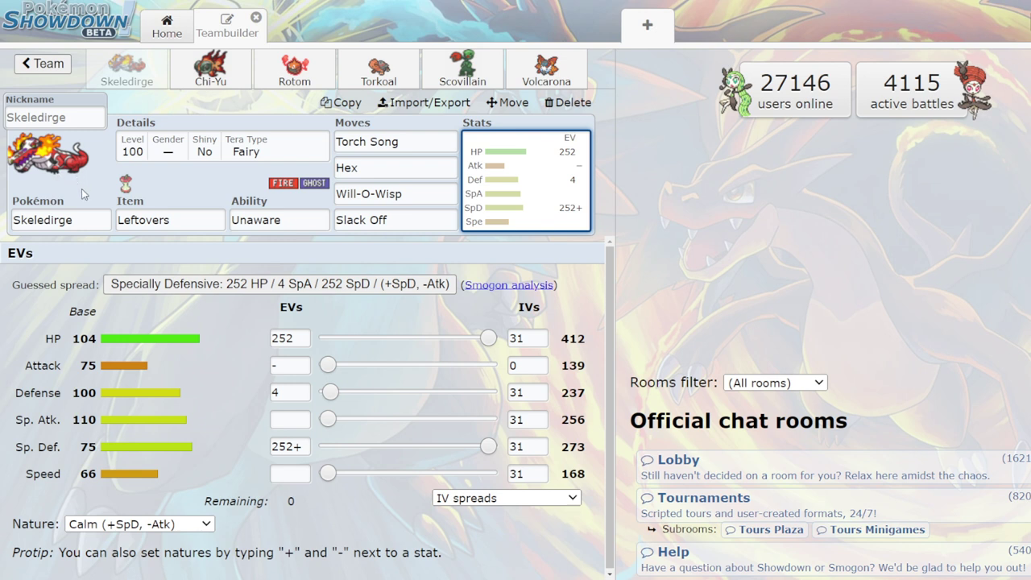
# Step: Review the sets of Chi-Yu, Rotom-Heat, Torkoal, Scovillain and Volcarona, comparing them with Skeledirge's set
pyautogui.click(210, 69)
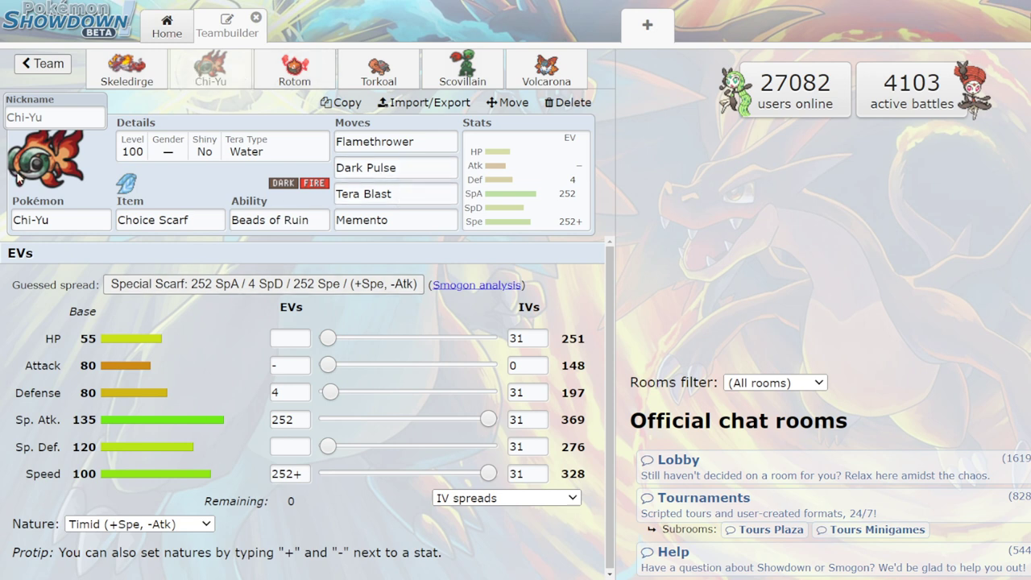
pyautogui.click(291, 70)
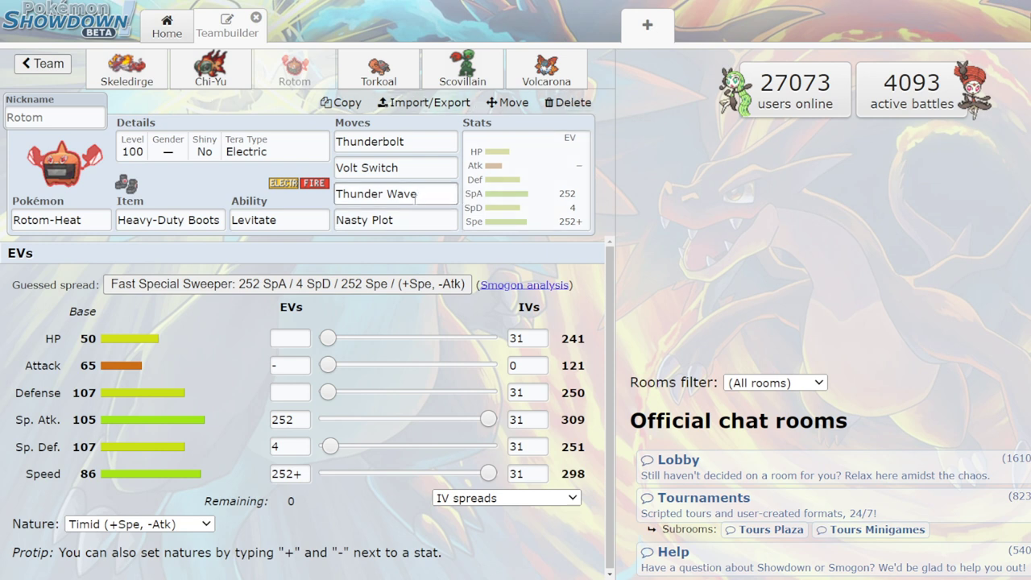
pyautogui.click(129, 73)
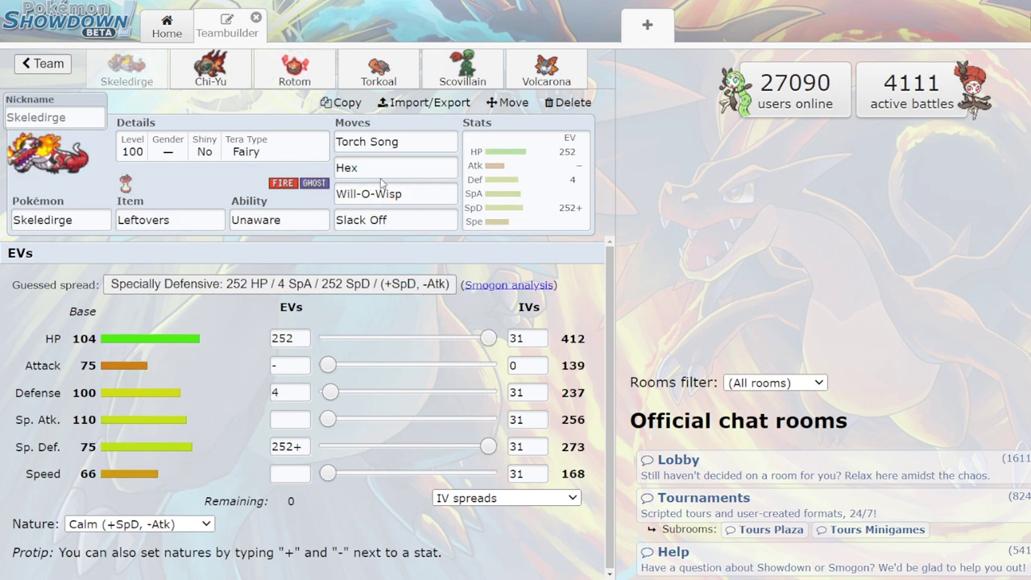
pyautogui.click(270, 79)
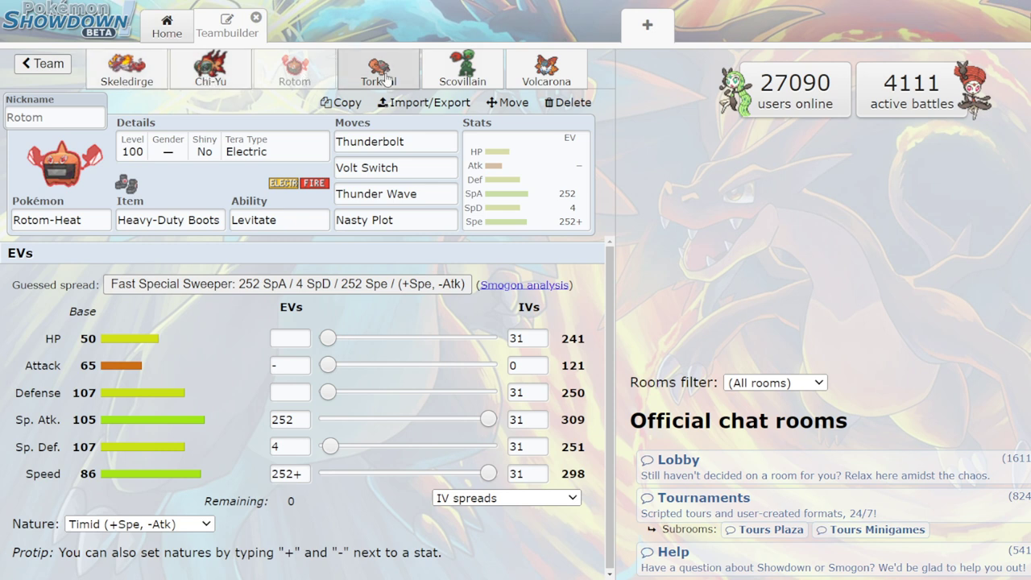
pyautogui.click(387, 79)
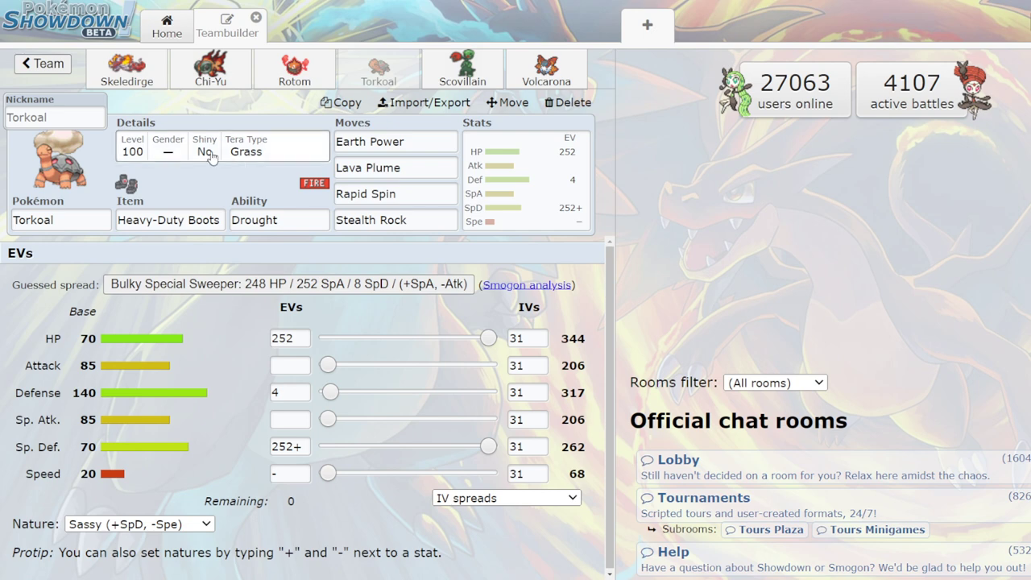
pyautogui.click(207, 85)
pyautogui.click(110, 81)
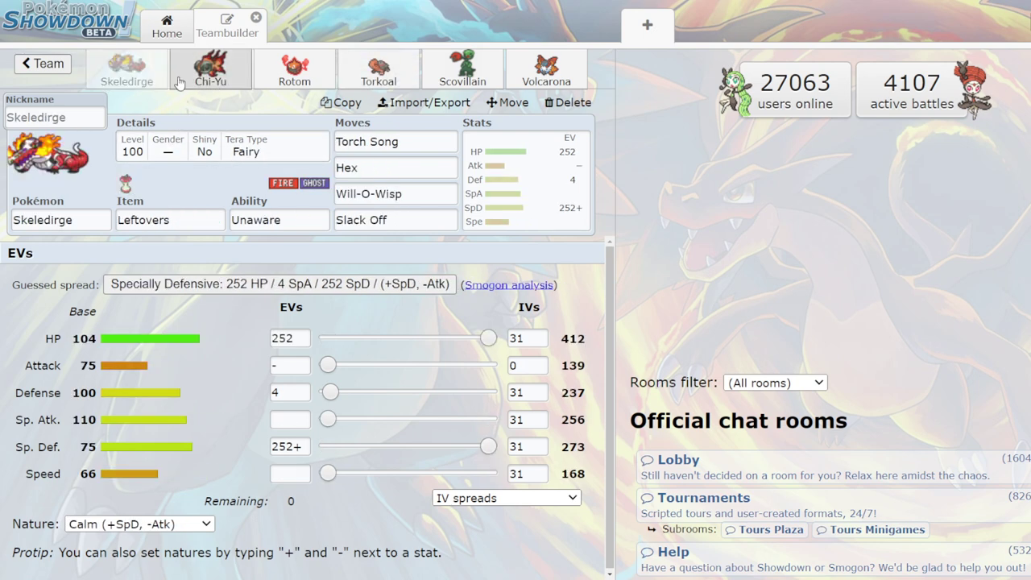
pyautogui.click(254, 80)
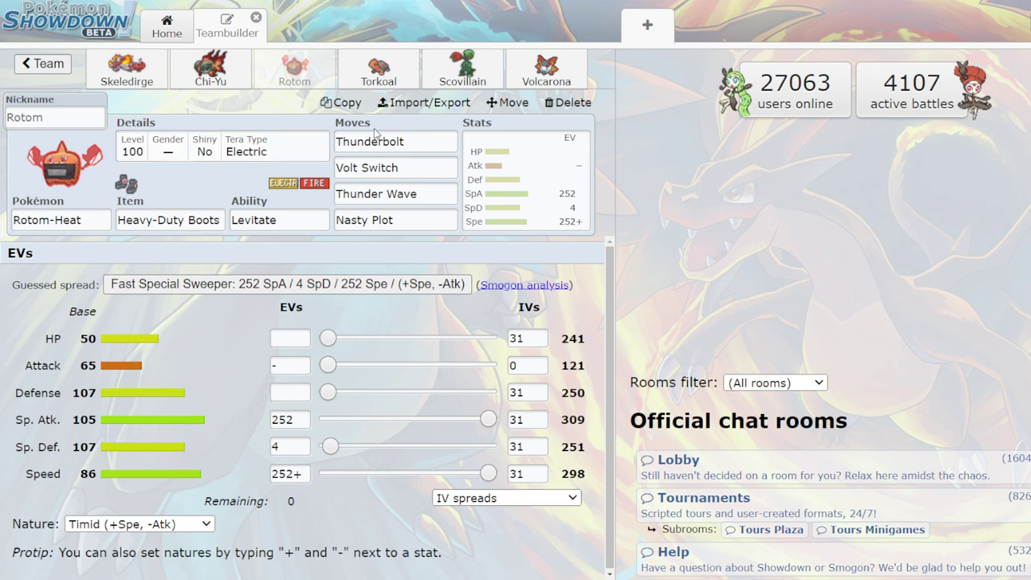
pyautogui.click(379, 74)
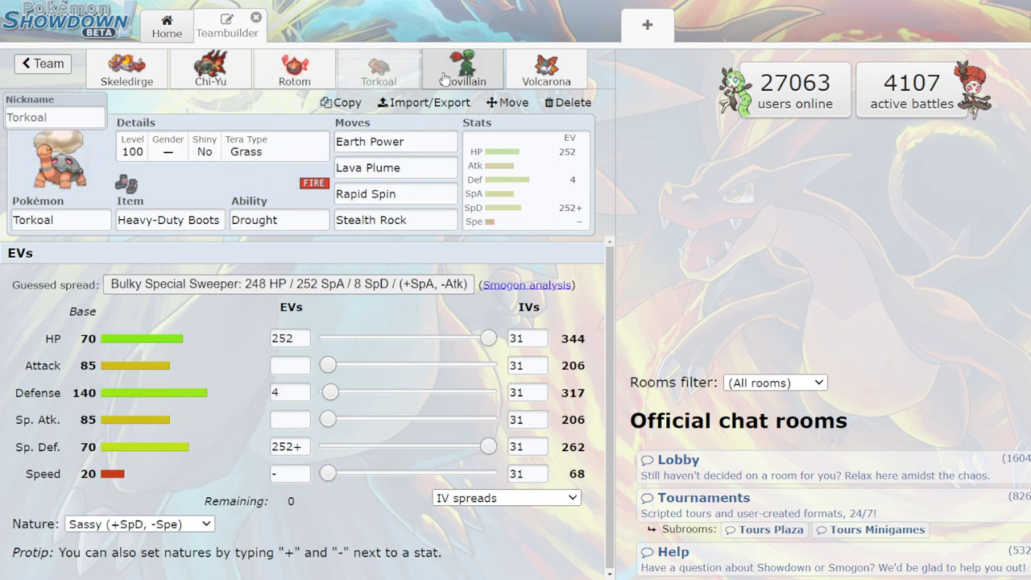
pyautogui.click(467, 80)
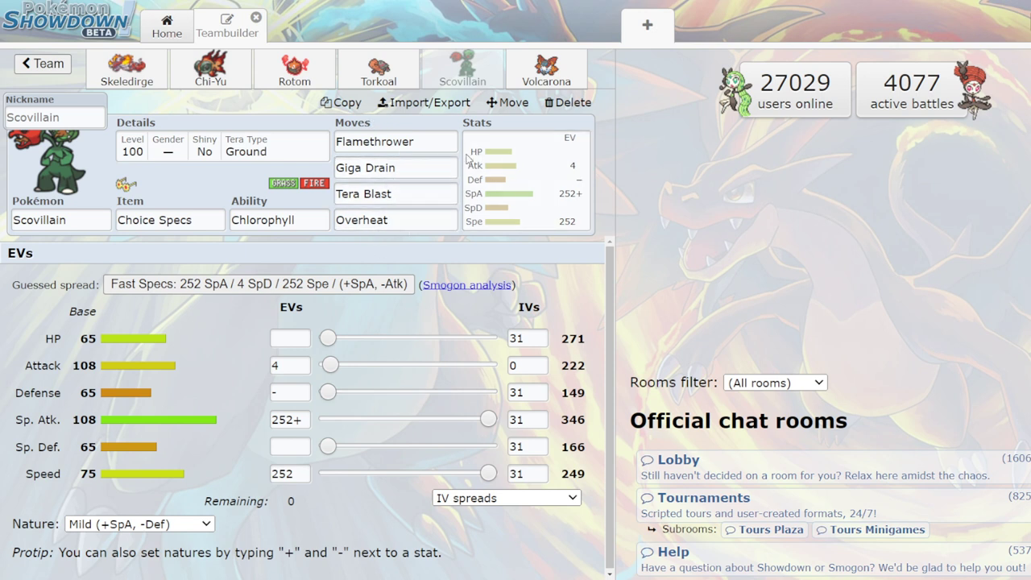
pyautogui.click(547, 71)
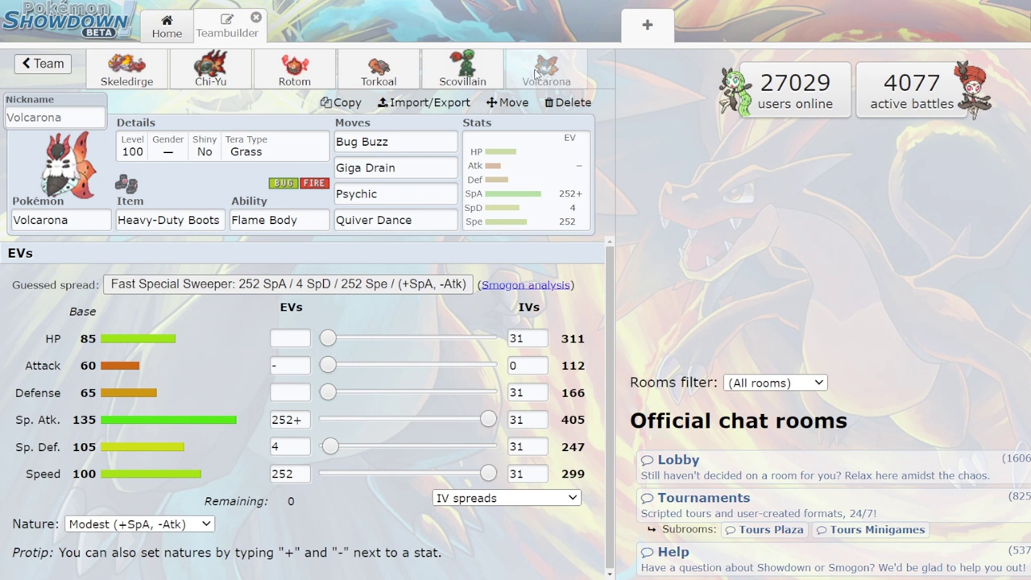
# Step: Give Scovillain a Modest nature (+SpA, -Atk), clear its Attack EVs and put 4 EVs into Defense
pyautogui.click(462, 71)
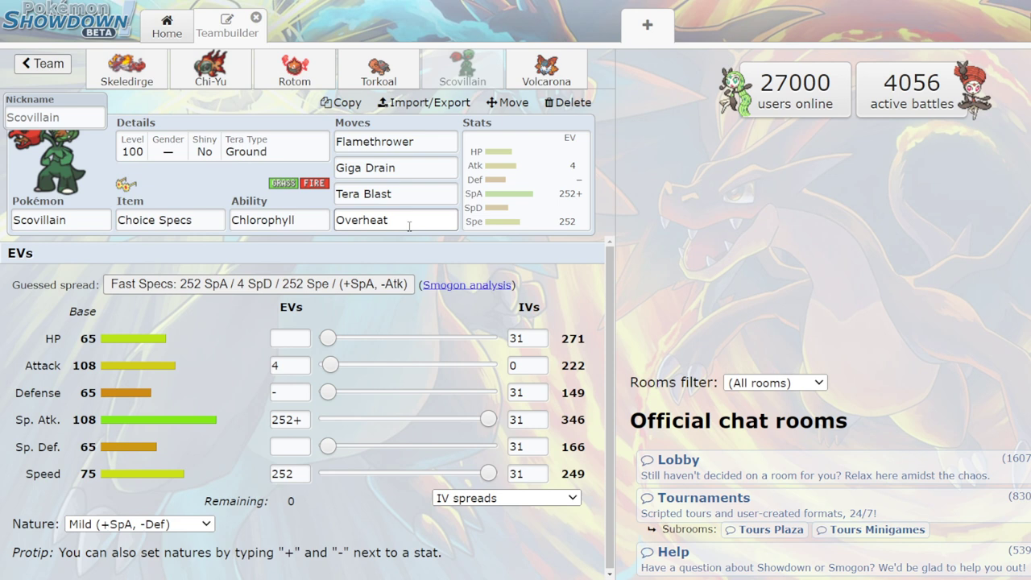
pyautogui.click(290, 365)
pyautogui.press('BackSpace')
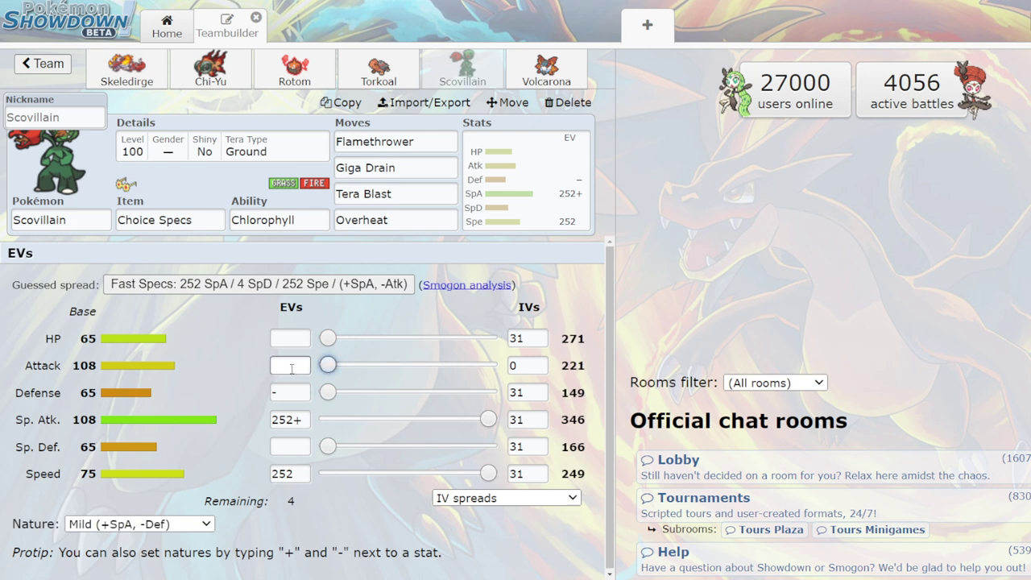
pyautogui.write('-')
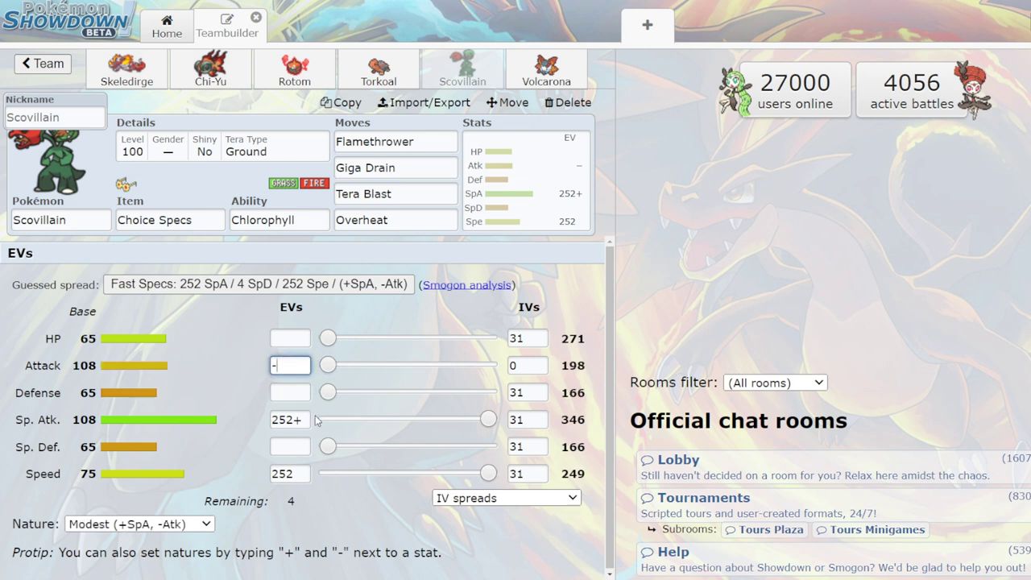
pyautogui.click(332, 448)
pyautogui.moveTo(332, 448); pyautogui.dragTo(324, 448)
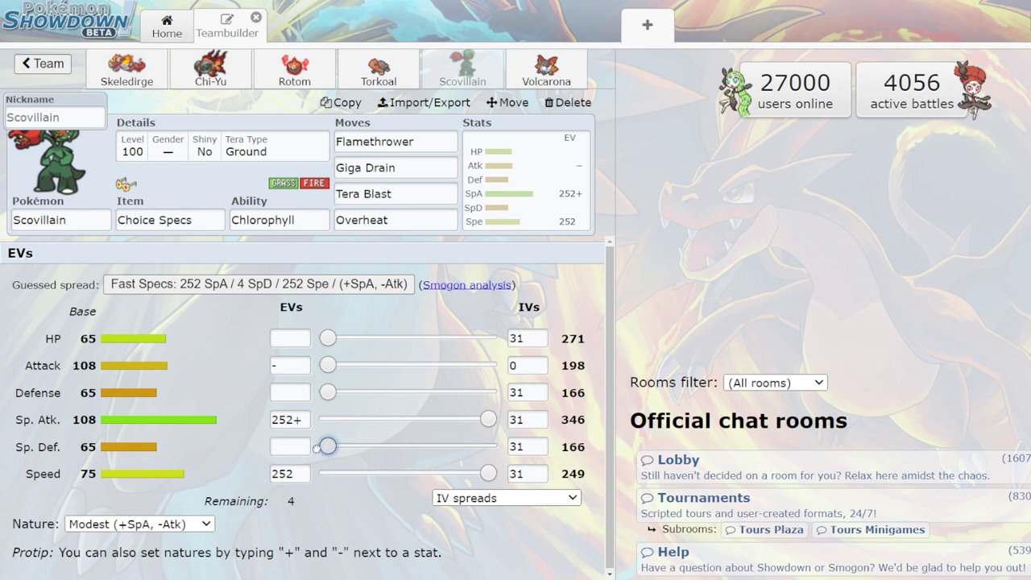
pyautogui.click(330, 393)
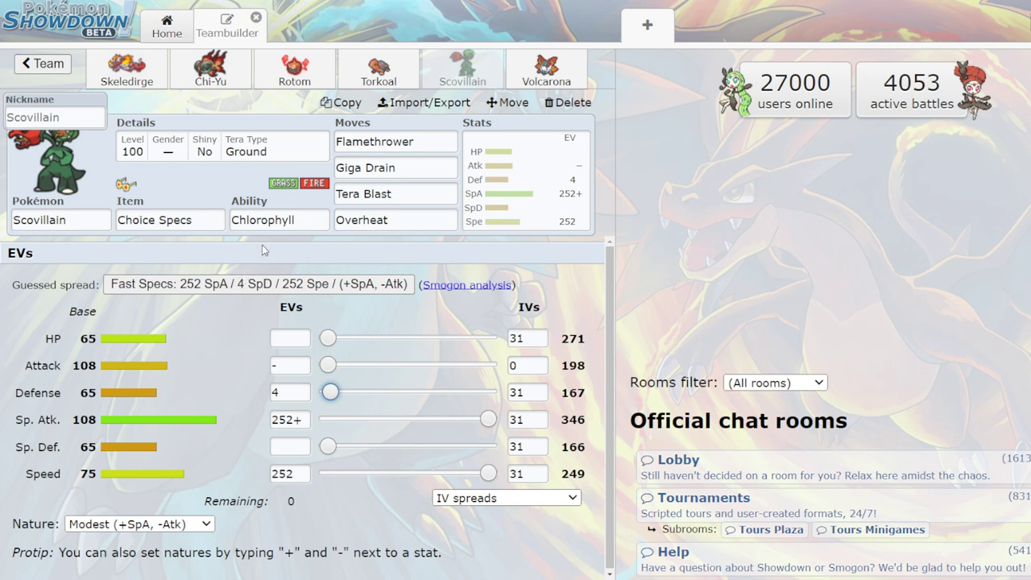
# Step: Set Scovillain's Tera Type to Fire
pyautogui.click(275, 152)
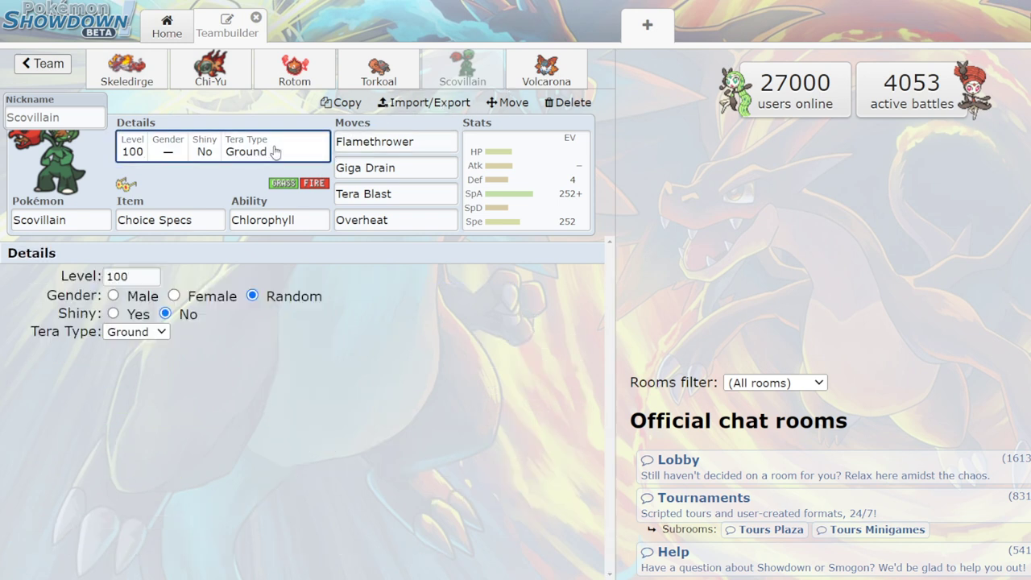
pyautogui.click(132, 338)
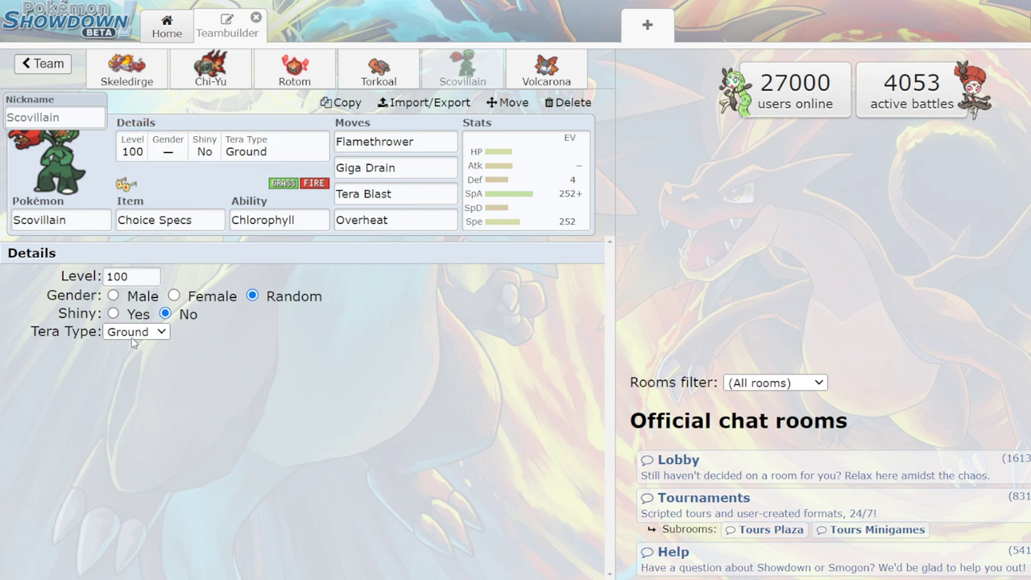
pyautogui.click(126, 163)
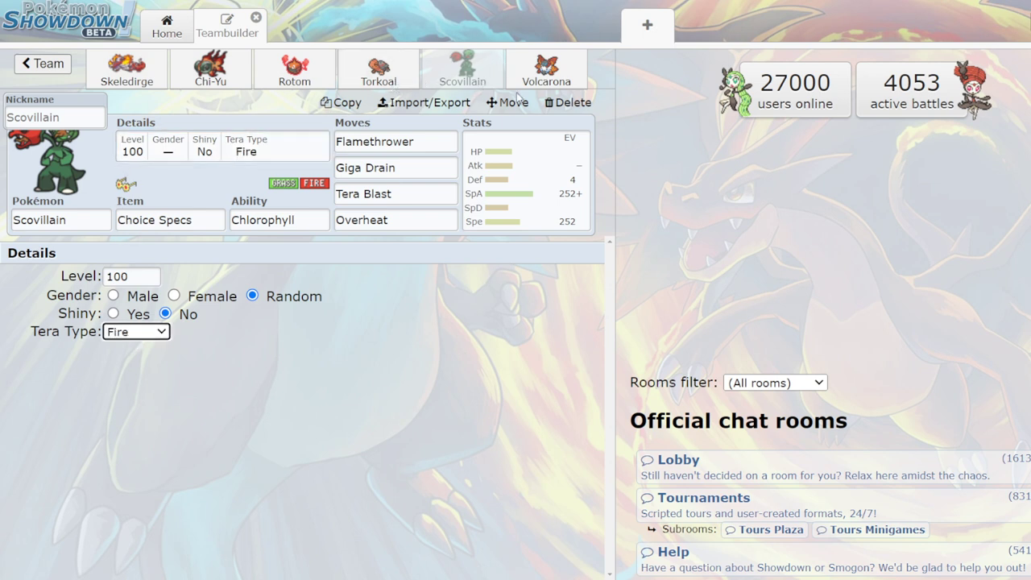
# Step: Examine Volcarona's set and EV spread, and look through the sets of its teammates again
pyautogui.click(546, 74)
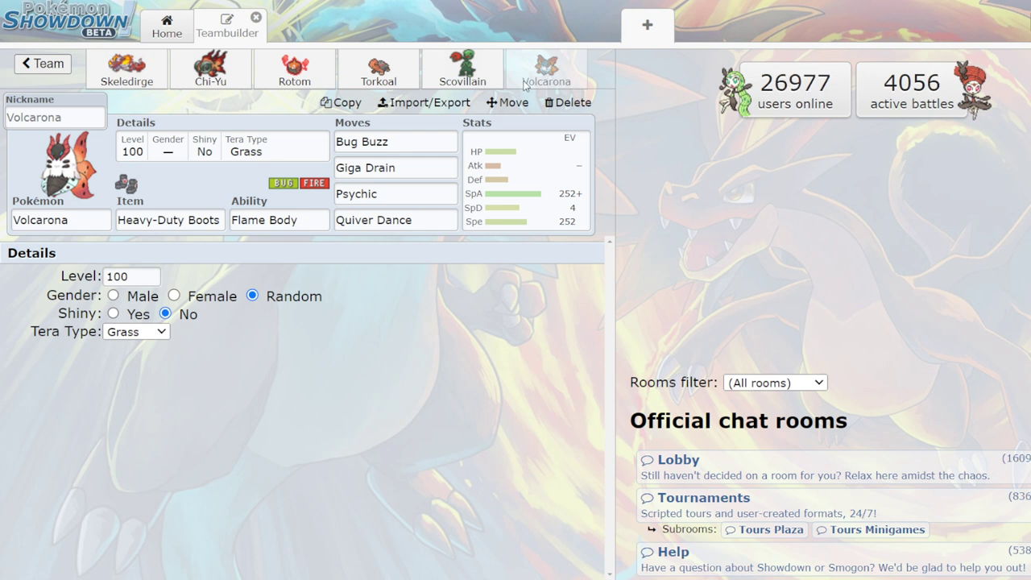
pyautogui.click(525, 182)
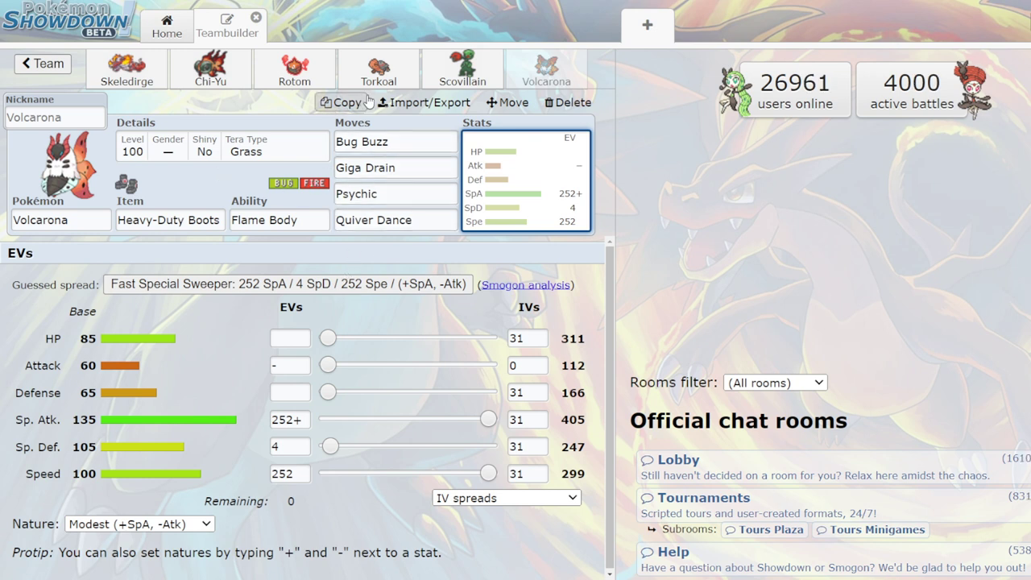
pyautogui.click(378, 71)
pyautogui.click(306, 83)
pyautogui.click(218, 73)
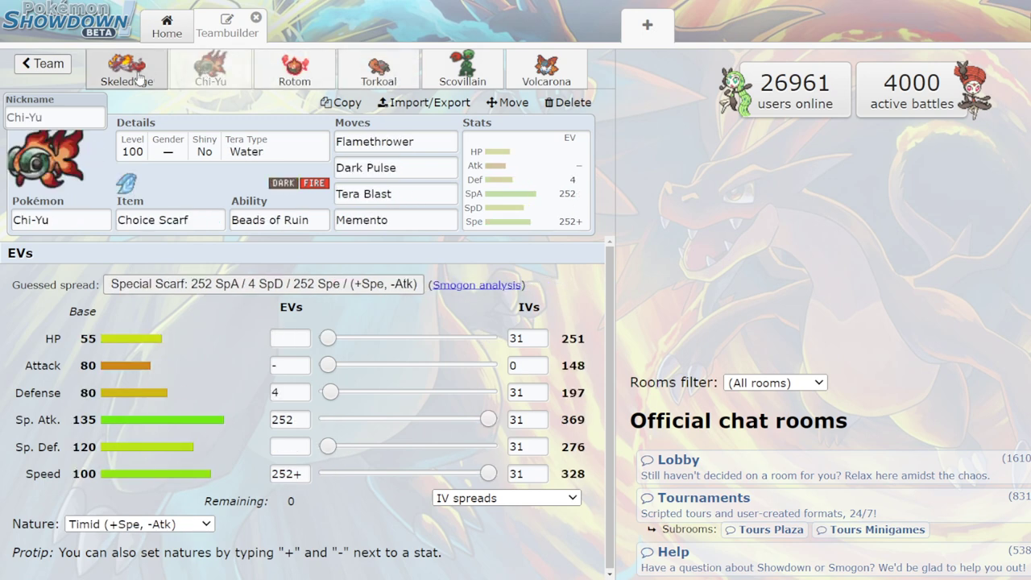
pyautogui.click(129, 73)
pyautogui.click(371, 71)
pyautogui.click(462, 71)
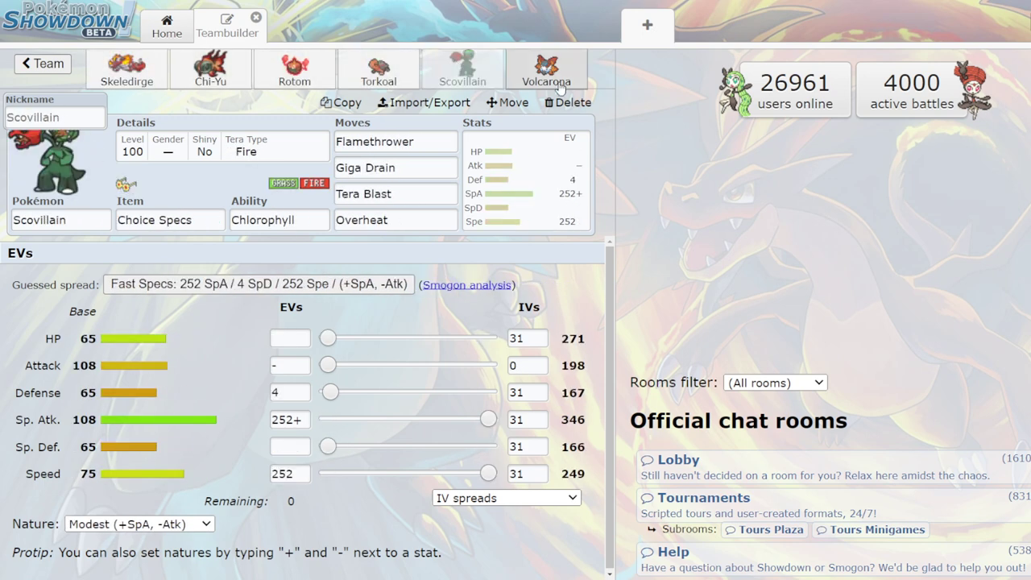
pyautogui.click(556, 76)
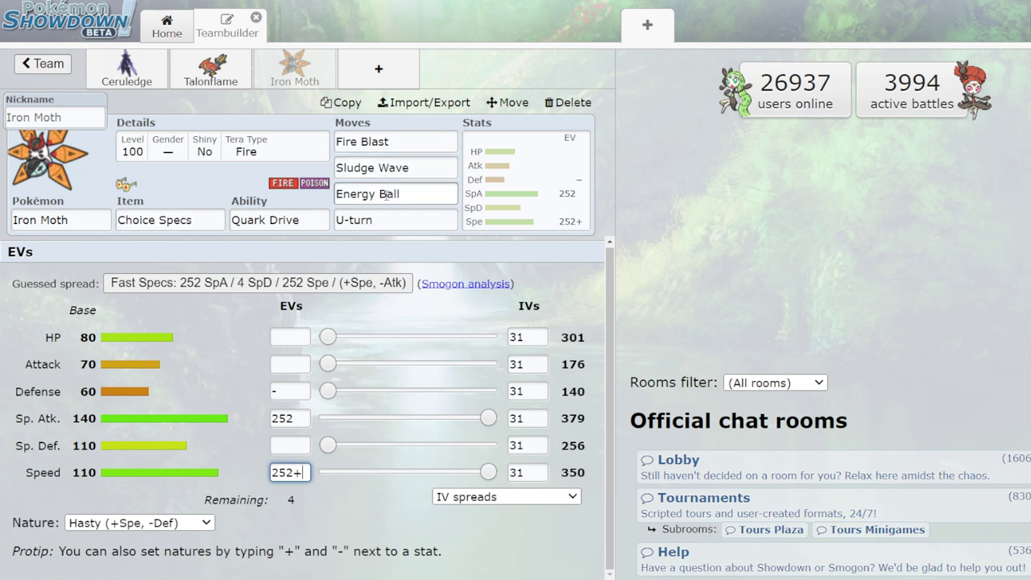
# Step: Set Iron Moth's Tera Type to Grass in the team with Ceruledge and Talonflame
pyautogui.click(249, 154)
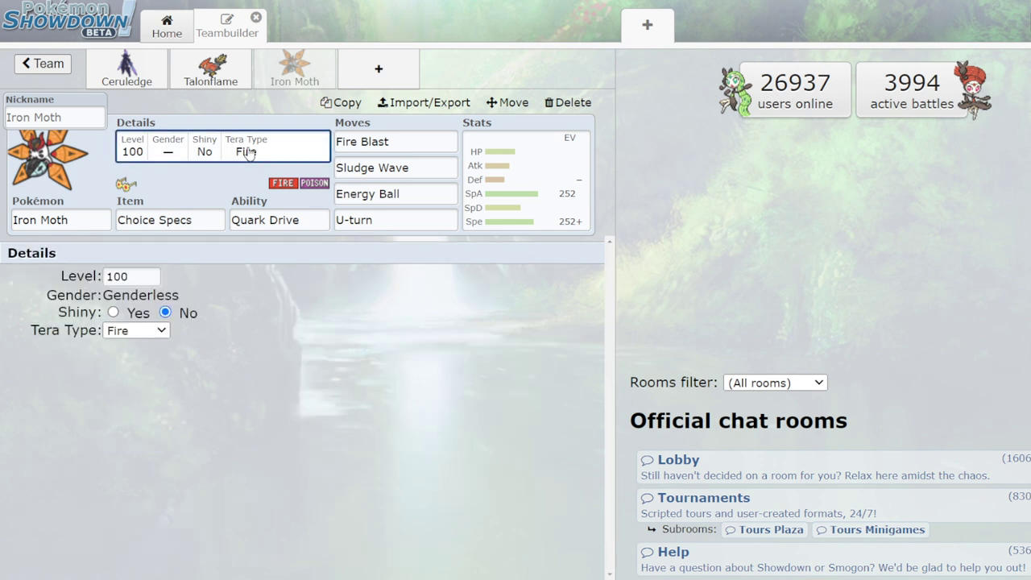
pyautogui.click(148, 334)
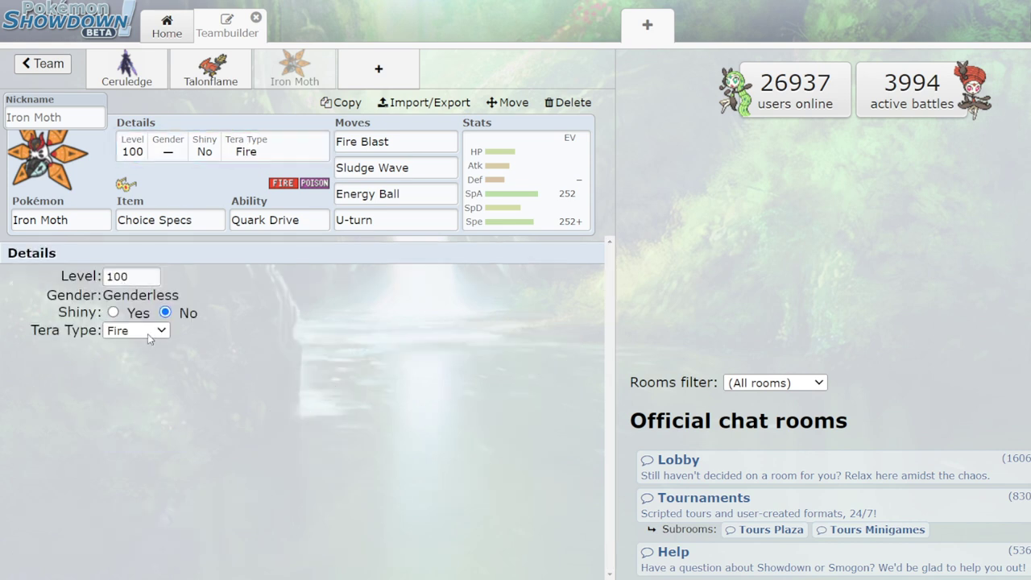
pyautogui.press('Down')
pyautogui.press('Down')
pyautogui.press('Down')
pyautogui.press('Return')
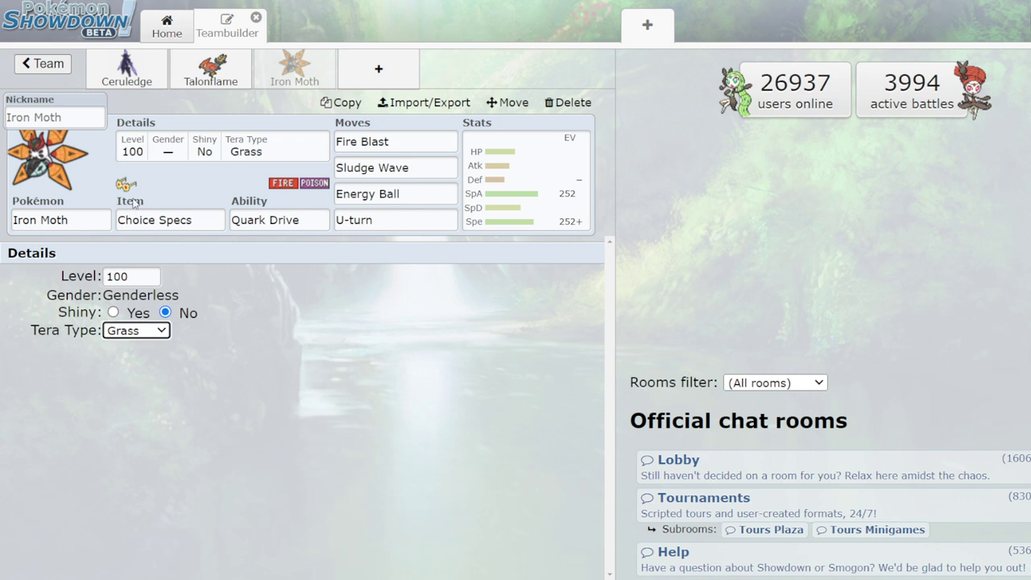
# Step: Put 4 EVs into Iron Moth's Special Defense
pyautogui.click(582, 193)
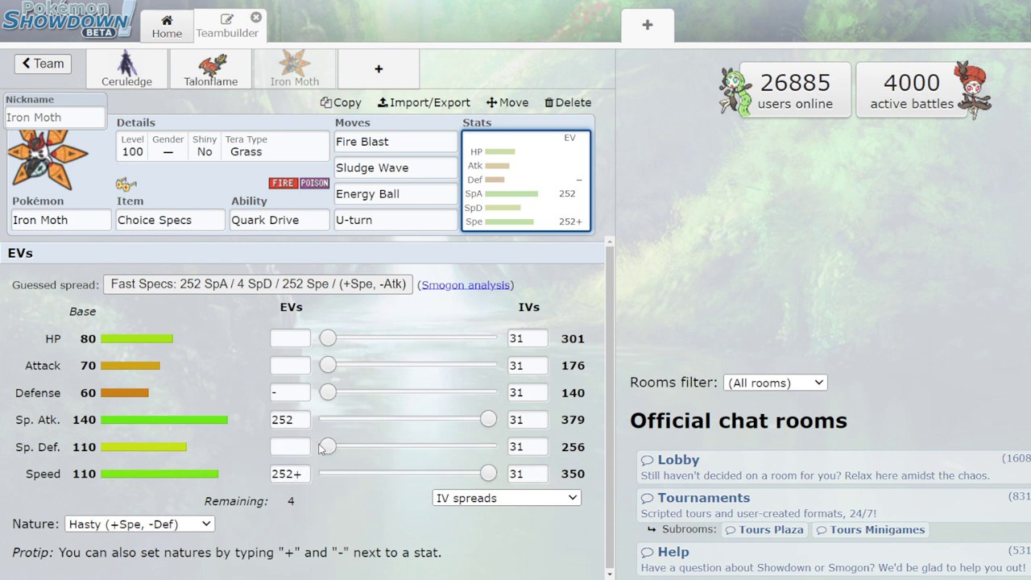
pyautogui.moveTo(327, 446); pyautogui.dragTo(331, 445)
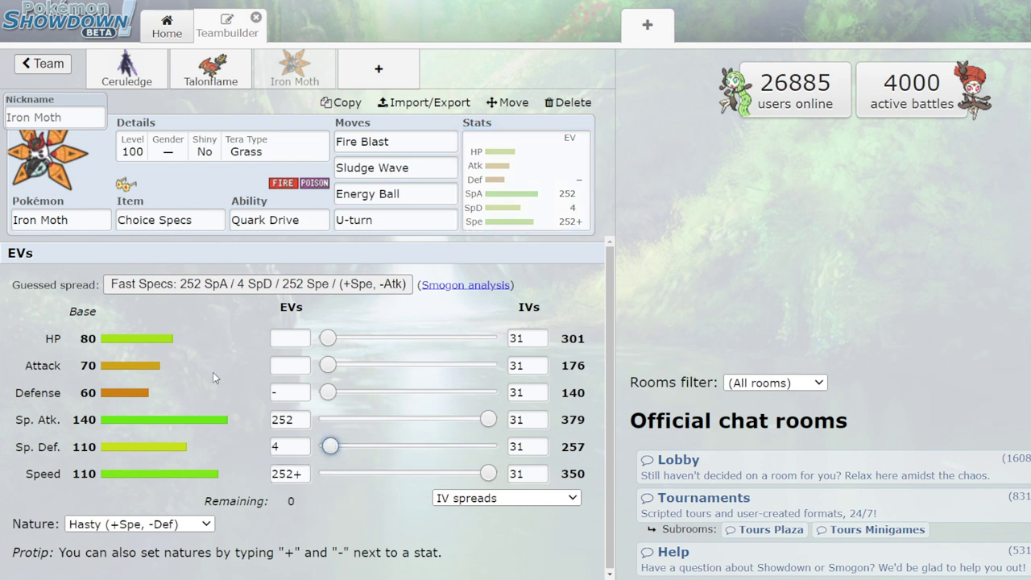
pyautogui.click(280, 395)
pyautogui.click(286, 365)
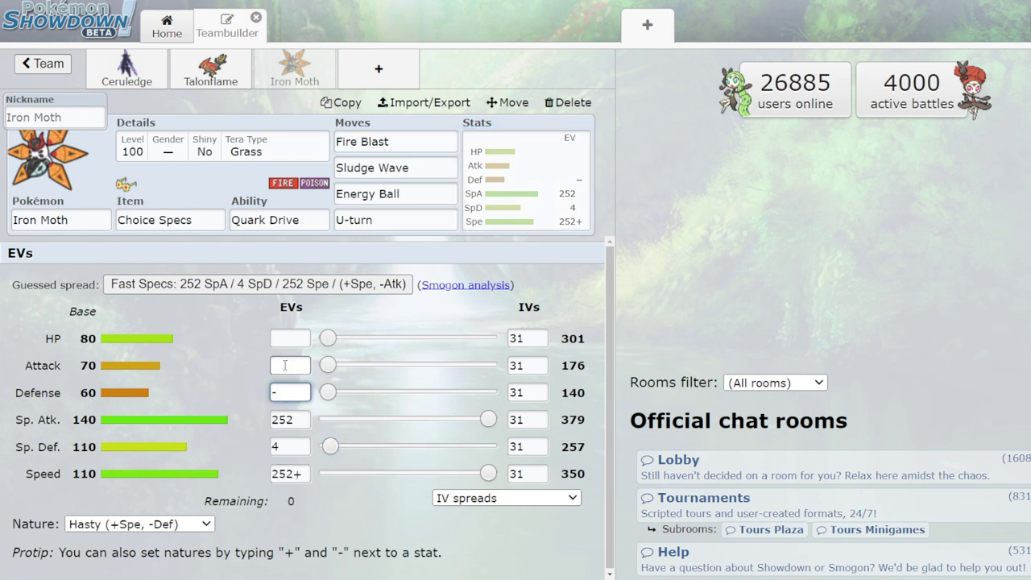
pyautogui.click(218, 367)
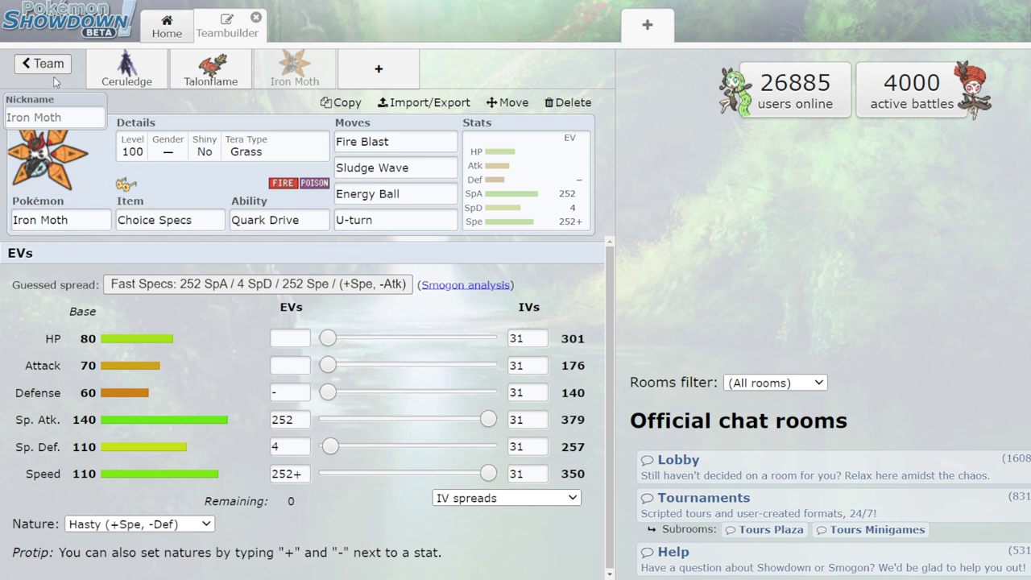
# Step: Examine Talonflame's moves and EV spread
pyautogui.click(208, 77)
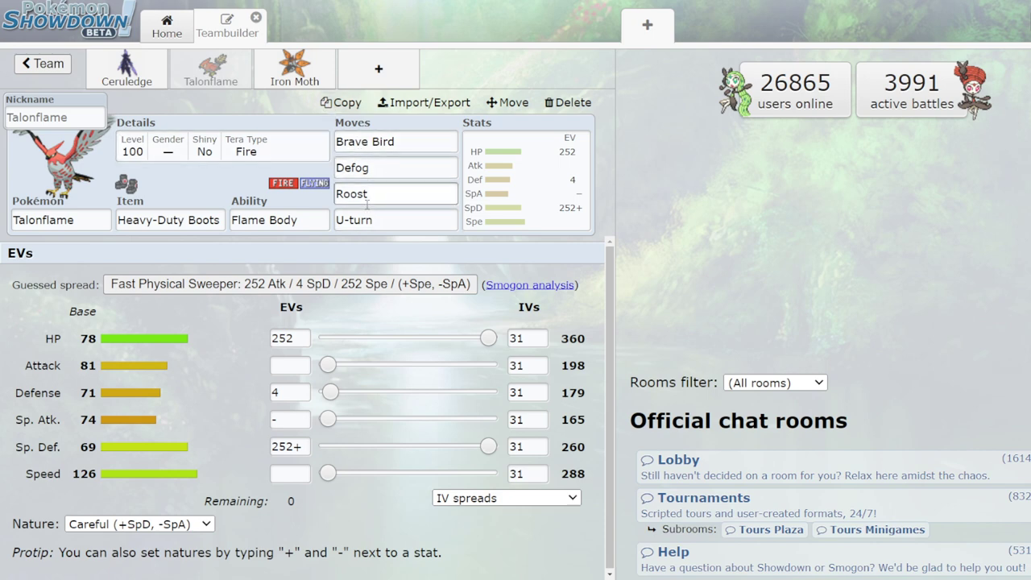
pyautogui.click(376, 168)
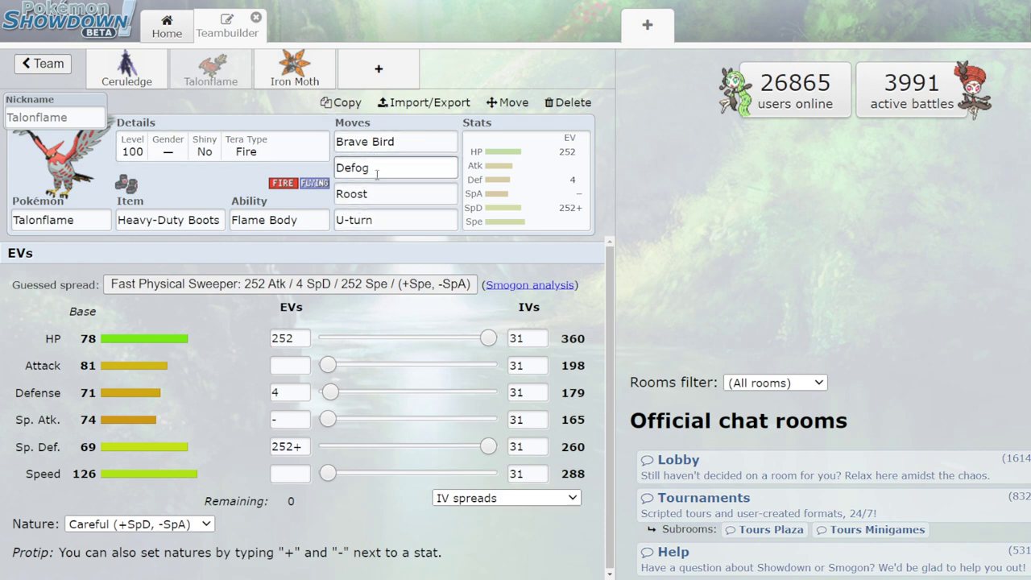
pyautogui.press('Tab')
pyautogui.press('Tab')
pyautogui.press('Tab')
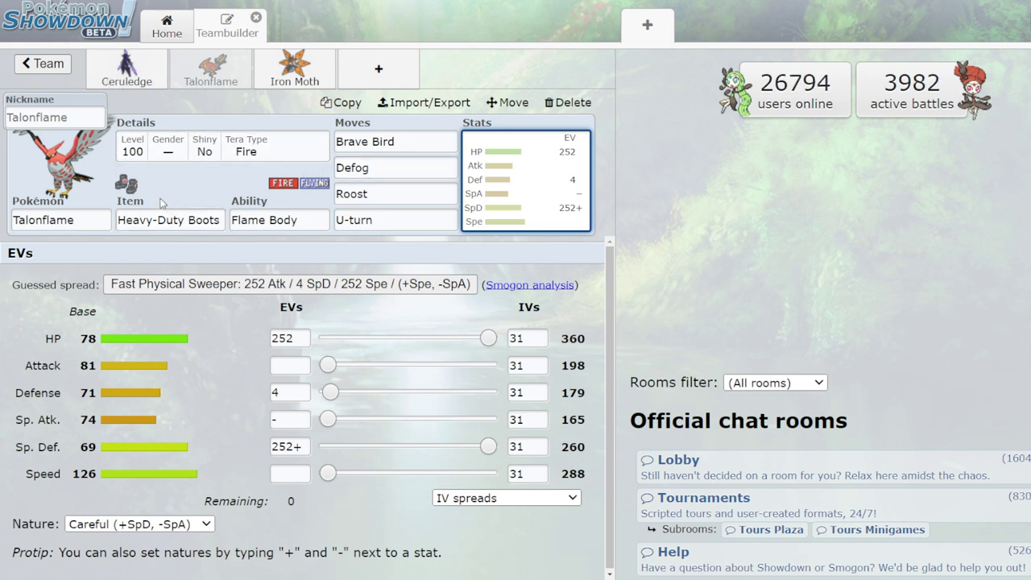
# Step: Put 4 EVs into Ceruledge's Defense and make Attack its nature-boosted stat
pyautogui.click(115, 70)
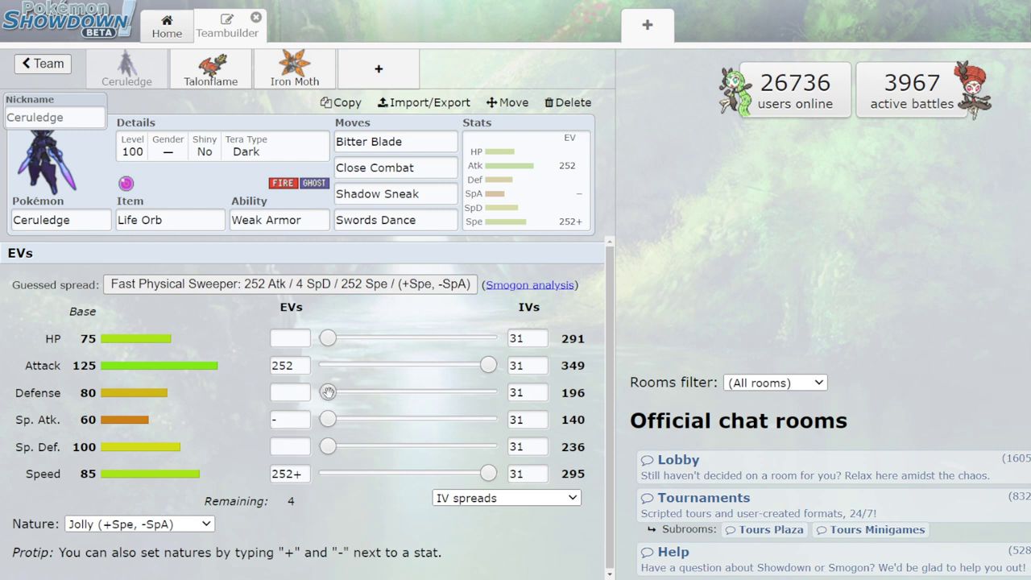
pyautogui.moveTo(327, 392); pyautogui.dragTo(331, 393)
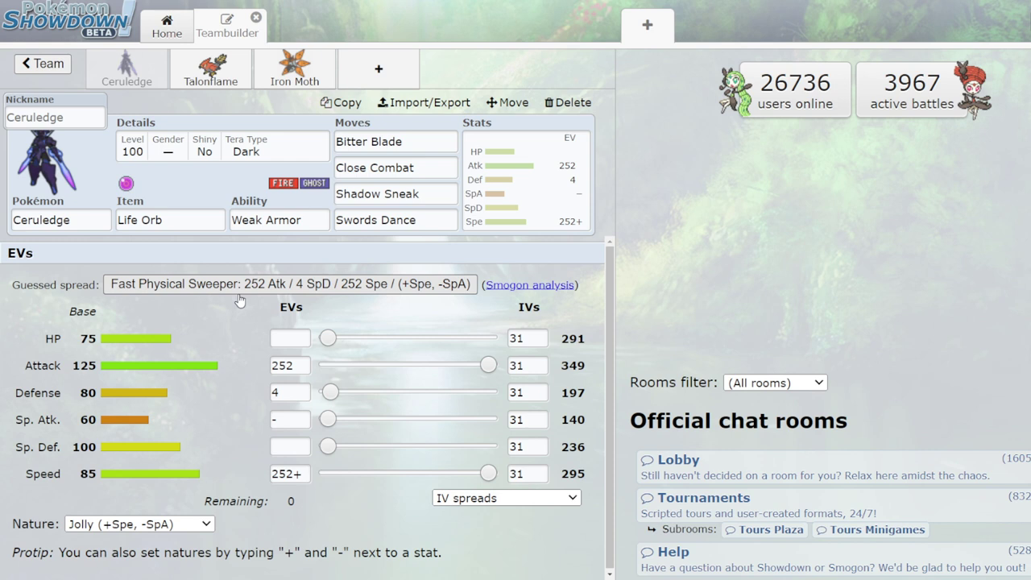
pyautogui.click(294, 367)
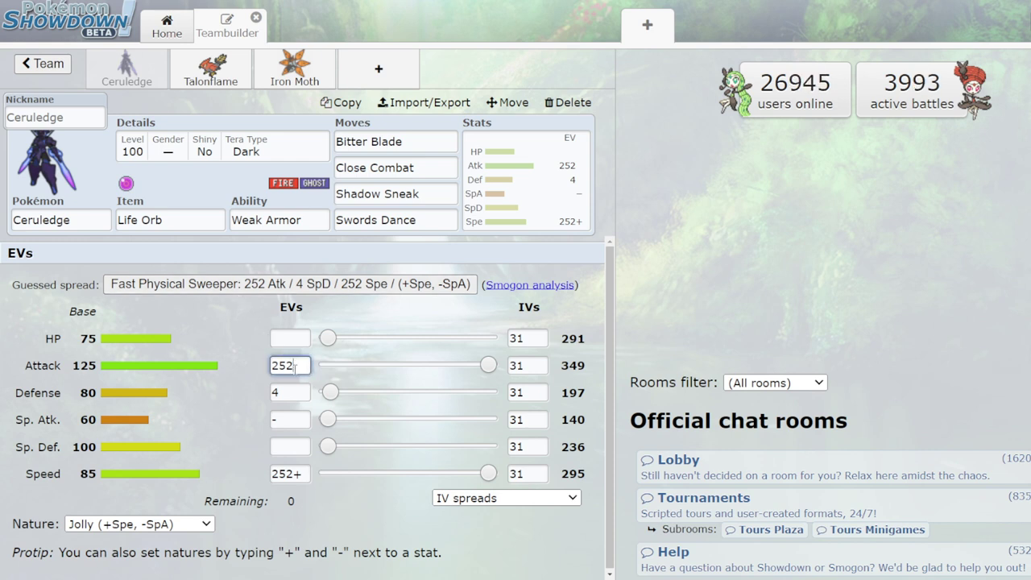
pyautogui.write('+')
pyautogui.click(216, 305)
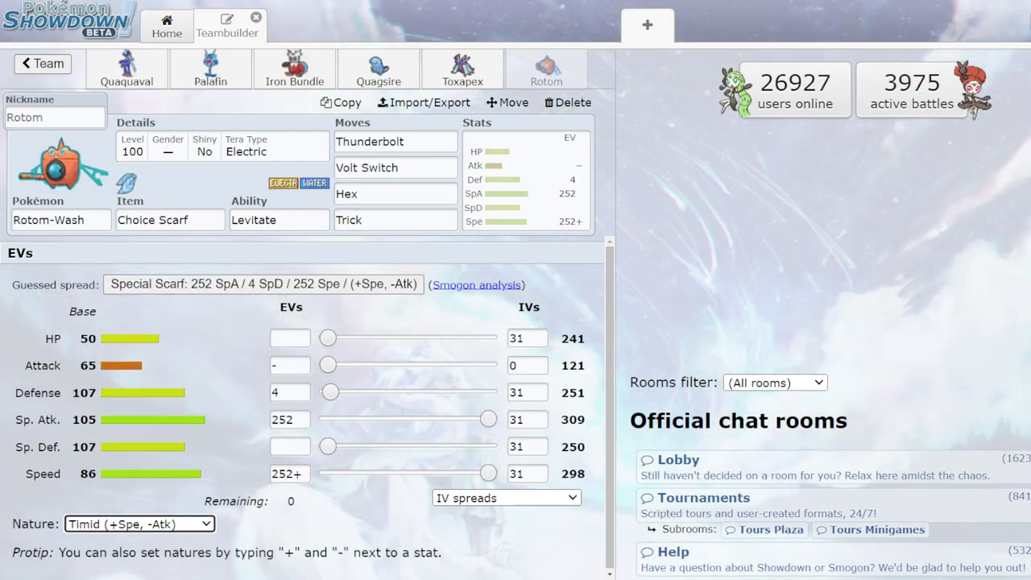
# Step: Set Quaquaval's Tera Type to Water in the team with Palafin and Iron Bundle
pyautogui.click(121, 65)
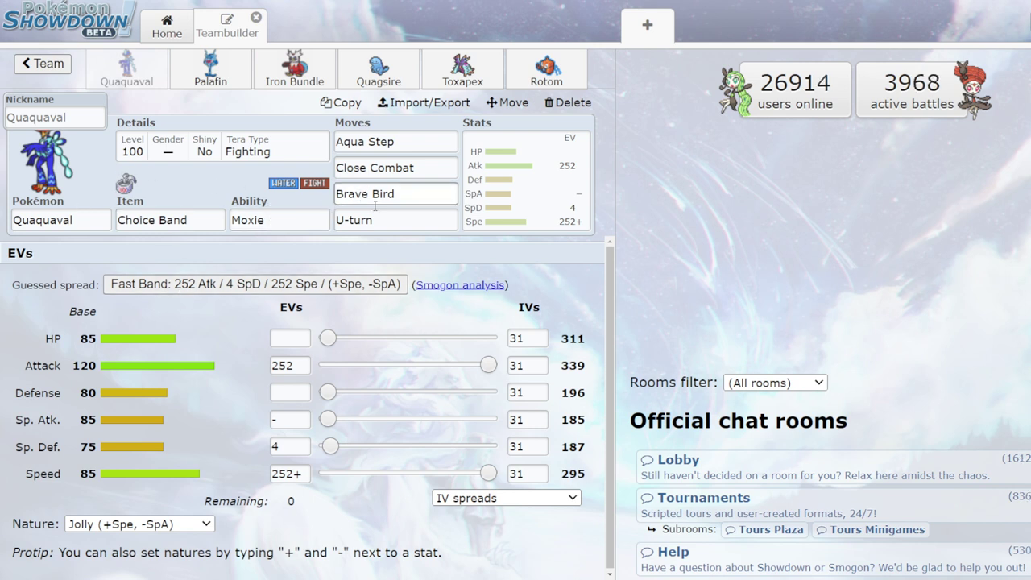
pyautogui.click(399, 143)
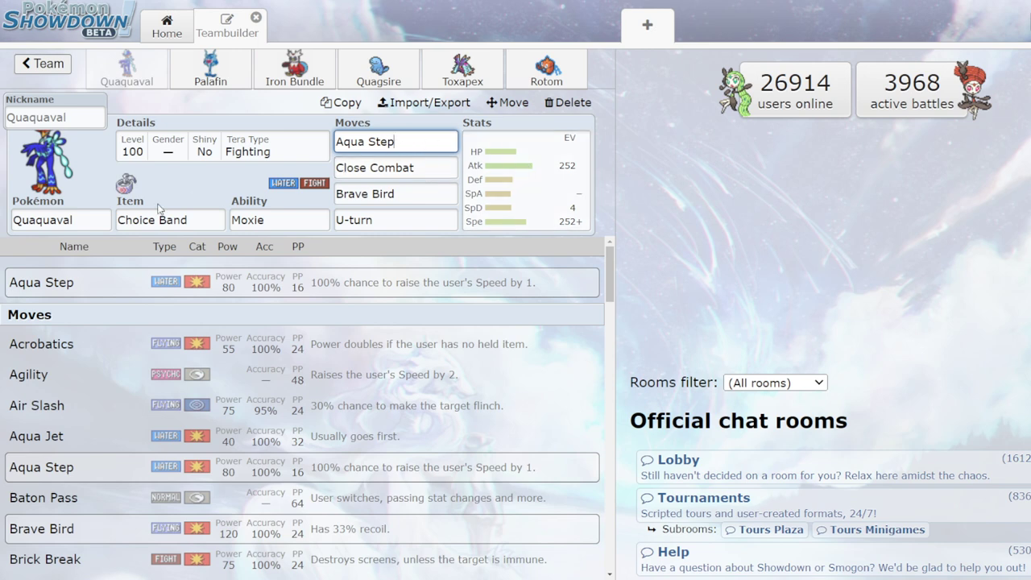
pyautogui.click(495, 175)
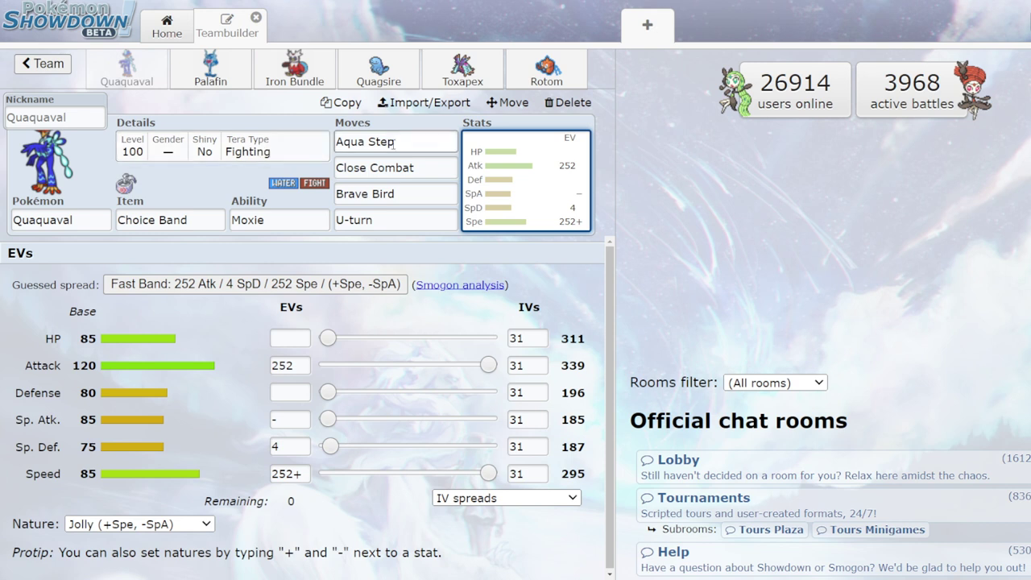
pyautogui.click(208, 152)
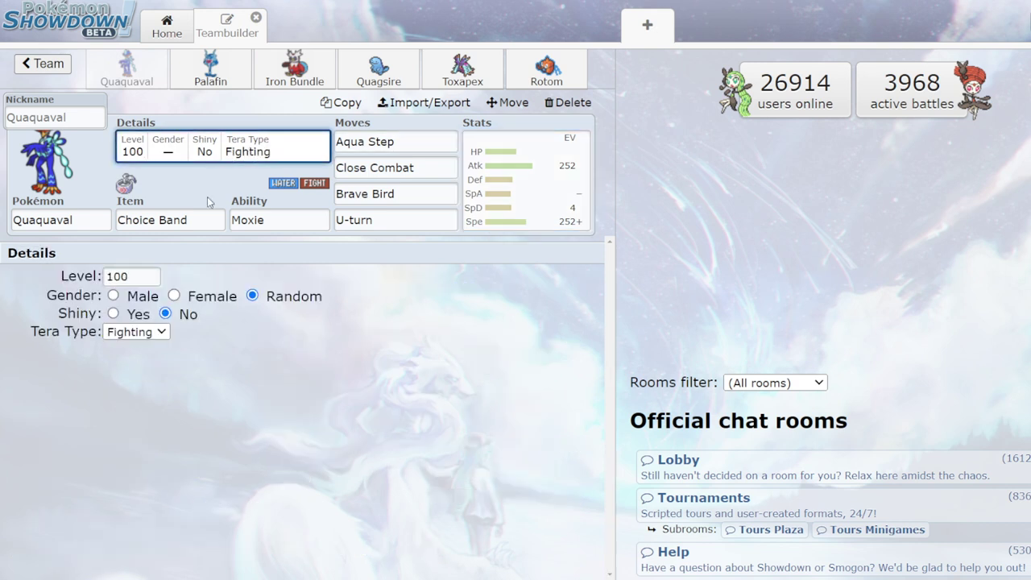
pyautogui.click(147, 332)
pyautogui.click(127, 322)
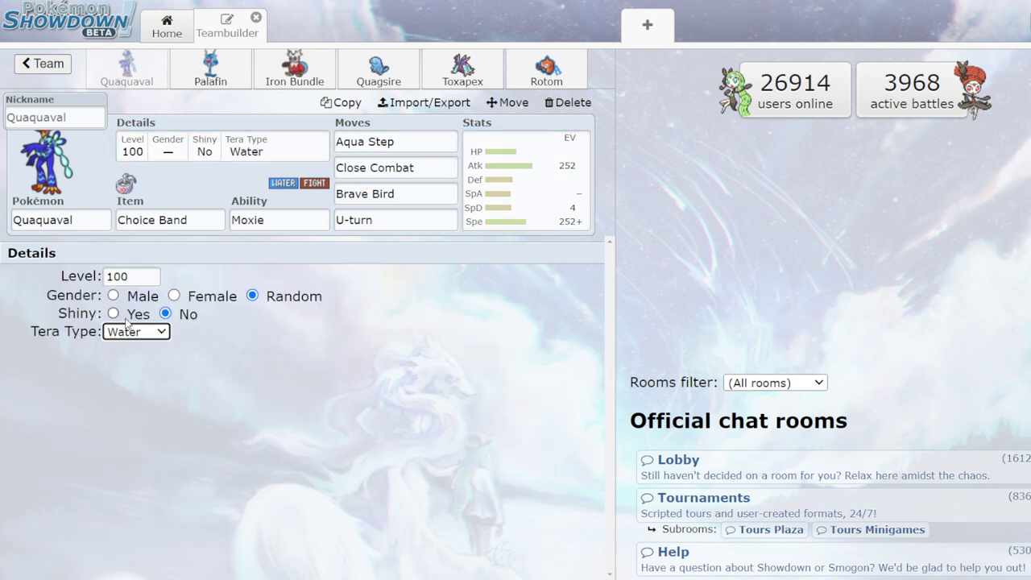
pyautogui.click(525, 191)
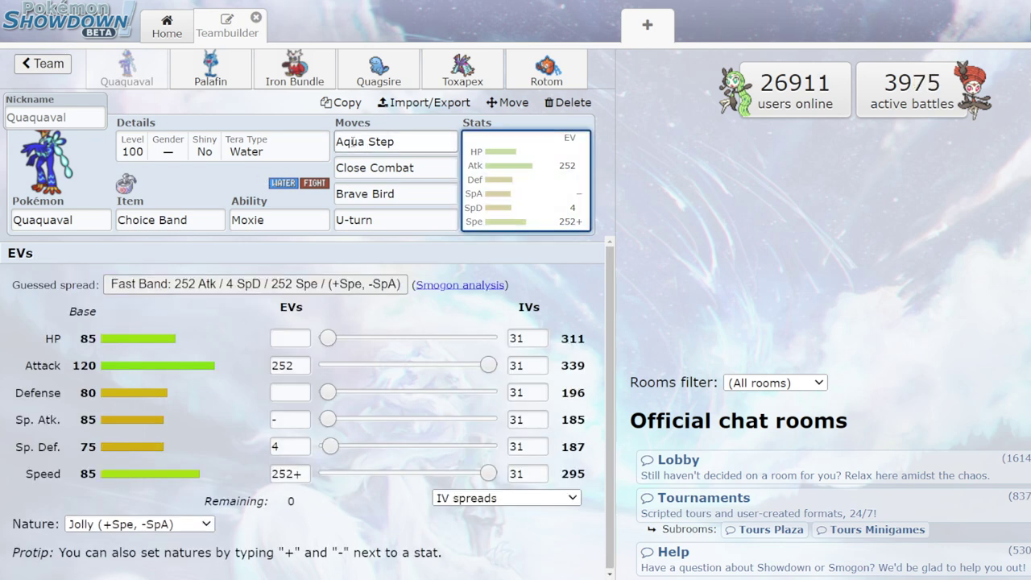
# Step: Examine Palafin's set, checking its Jet Punch move, Tera Type and EV spread
pyautogui.click(211, 66)
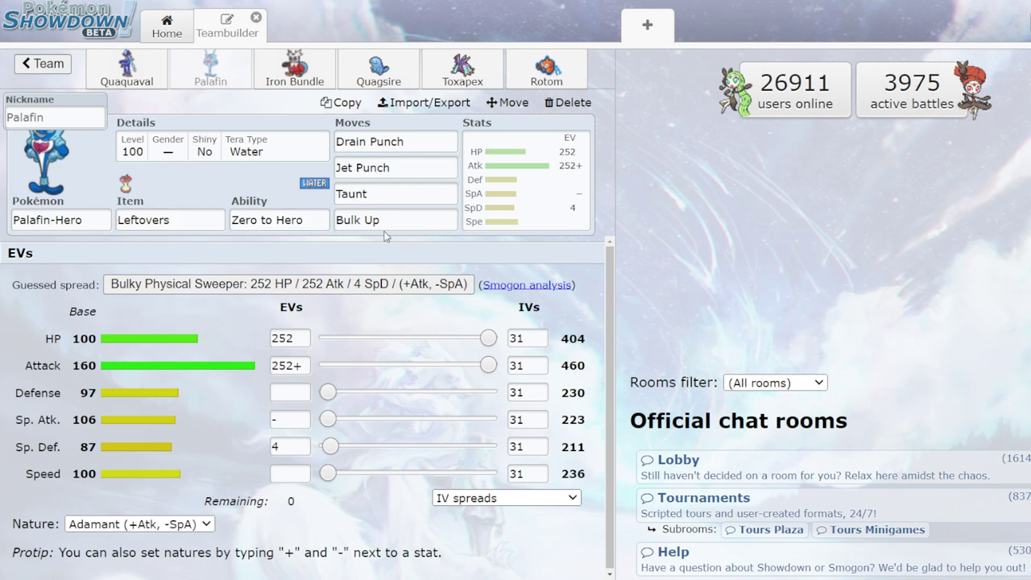
pyautogui.click(403, 171)
pyautogui.click(242, 149)
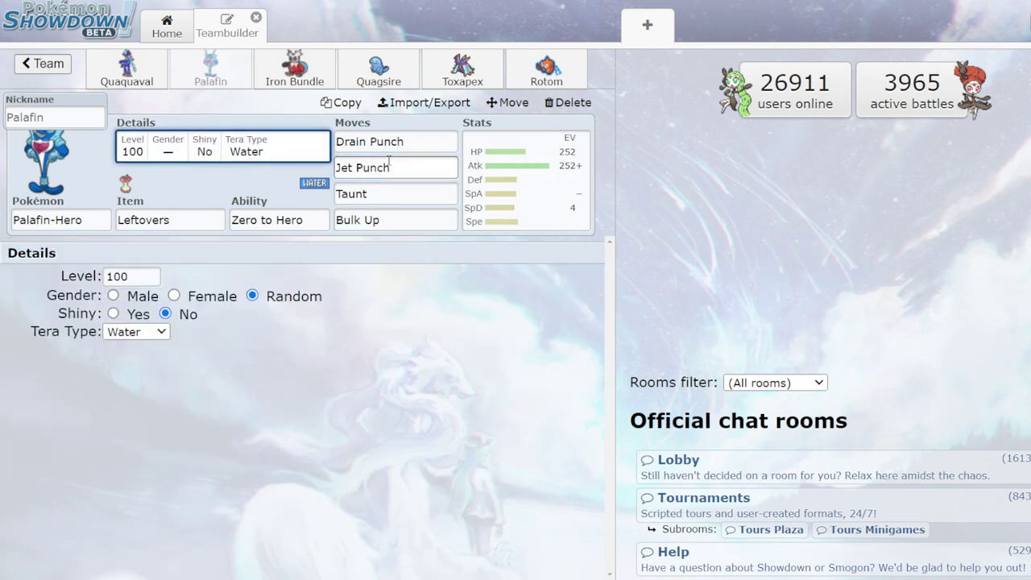
pyautogui.click(395, 165)
pyautogui.click(534, 186)
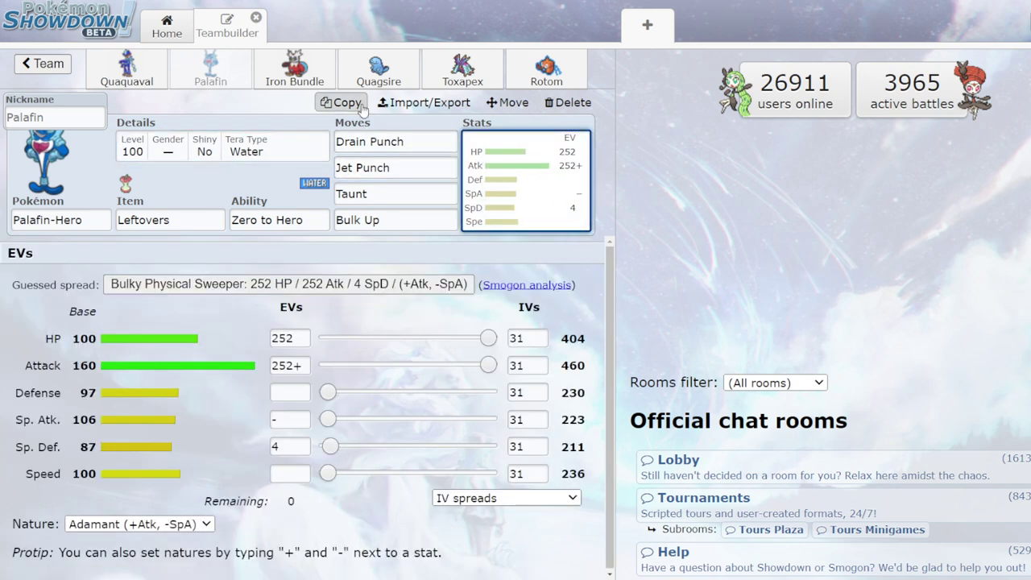
# Step: Look through the alternatives for Iron Bundle's fourth move and check its EV spread
pyautogui.click(290, 73)
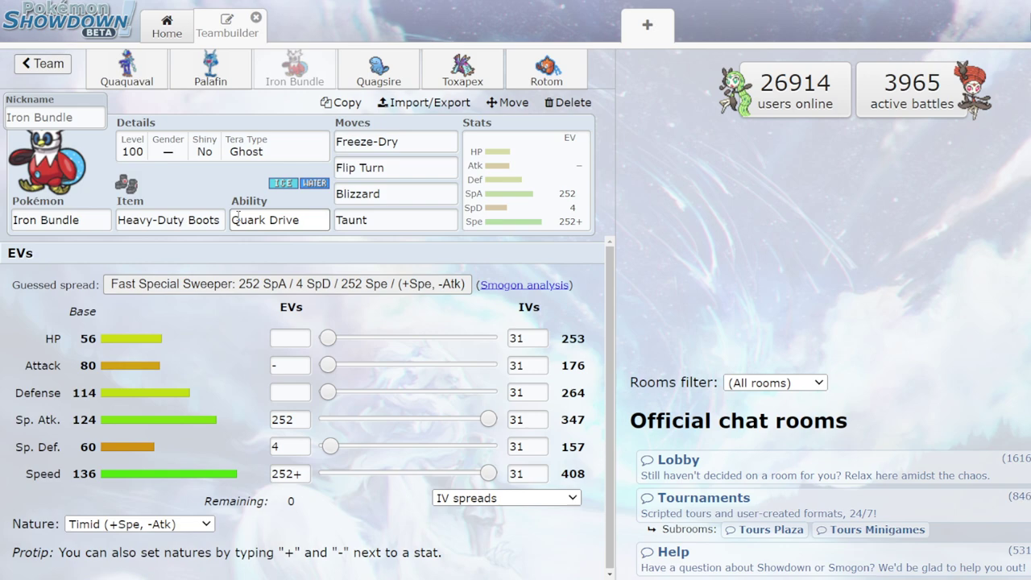
pyautogui.click(395, 219)
pyautogui.scroll(-5, 219, 378)
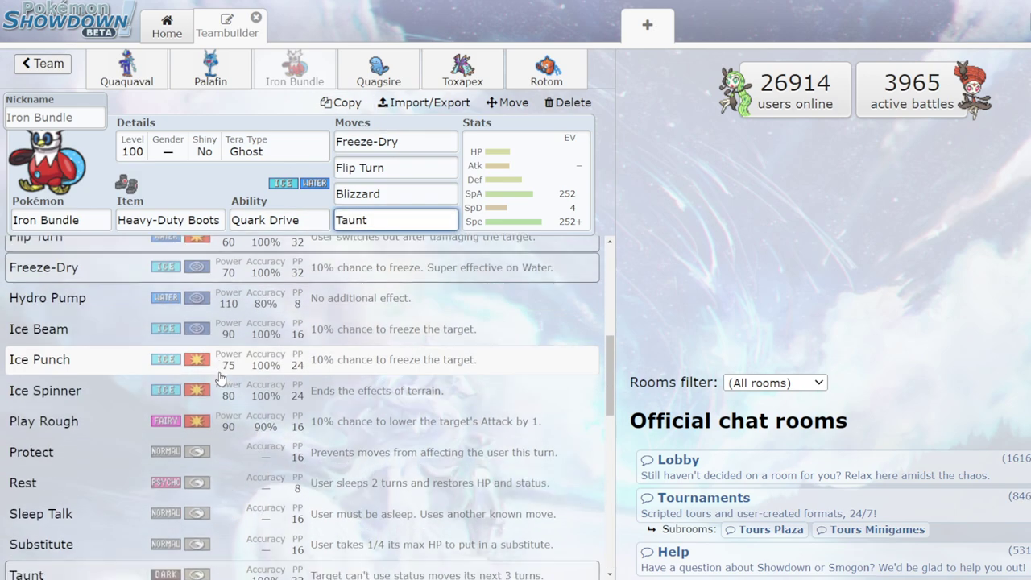
pyautogui.scroll(-3, 220, 378)
pyautogui.scroll(3, 219, 378)
pyautogui.click(521, 180)
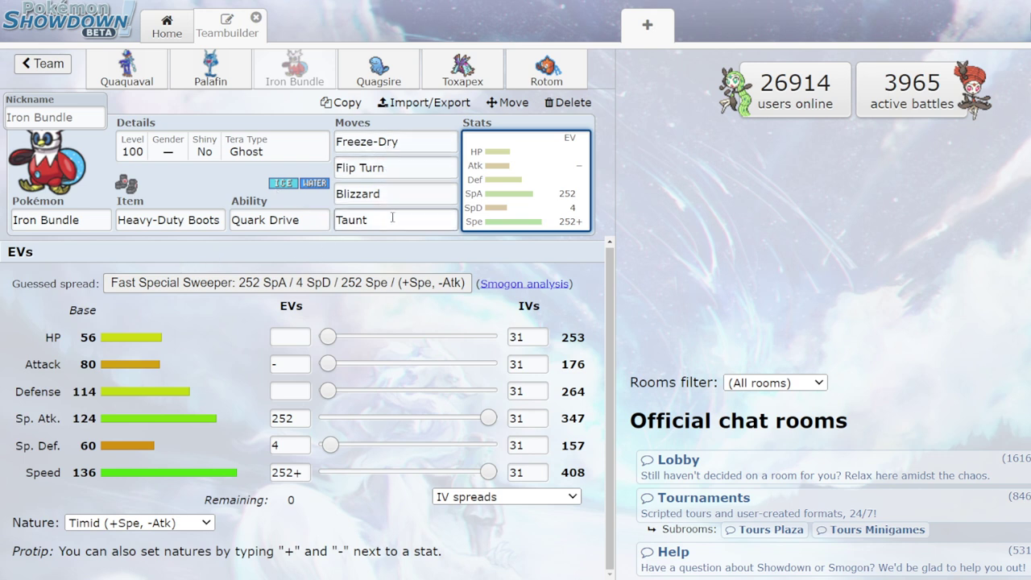
# Step: Compare Iron Bundle's set with those of its teammates Palafin and Quagsire
pyautogui.click(211, 73)
pyautogui.click(291, 77)
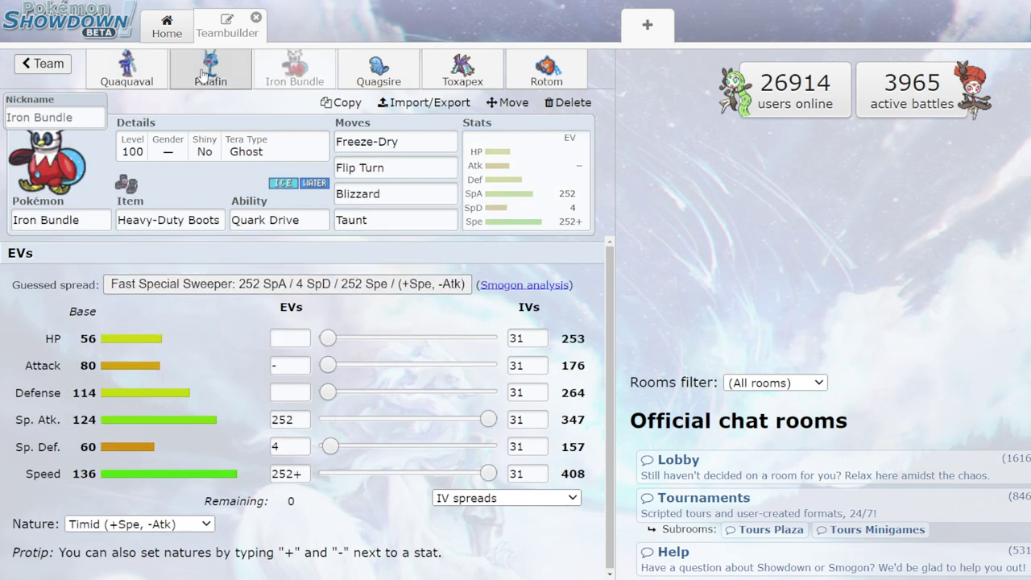
pyautogui.click(226, 74)
pyautogui.click(286, 71)
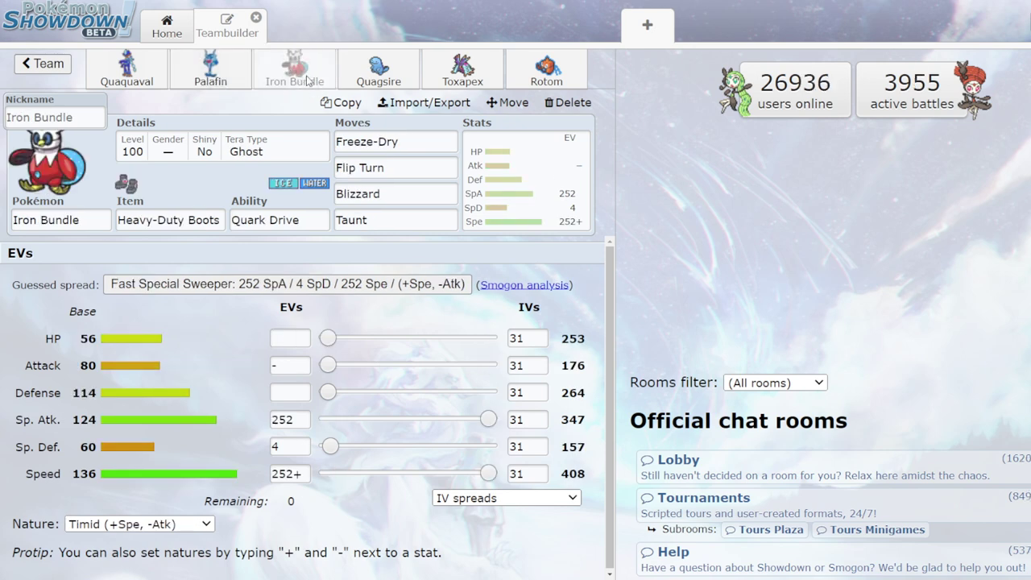
pyautogui.click(213, 74)
pyautogui.click(294, 79)
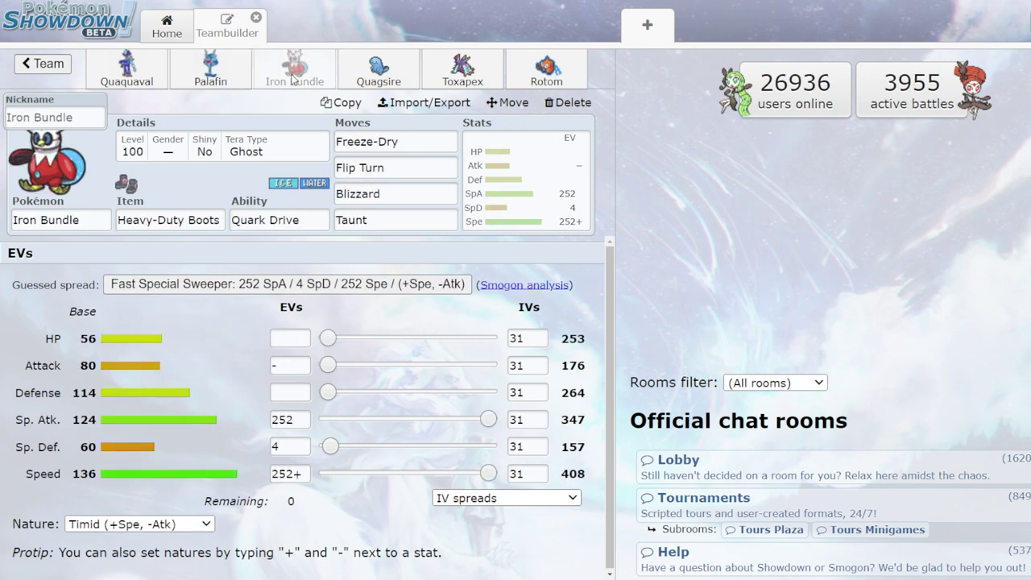
pyautogui.click(389, 74)
pyautogui.click(288, 75)
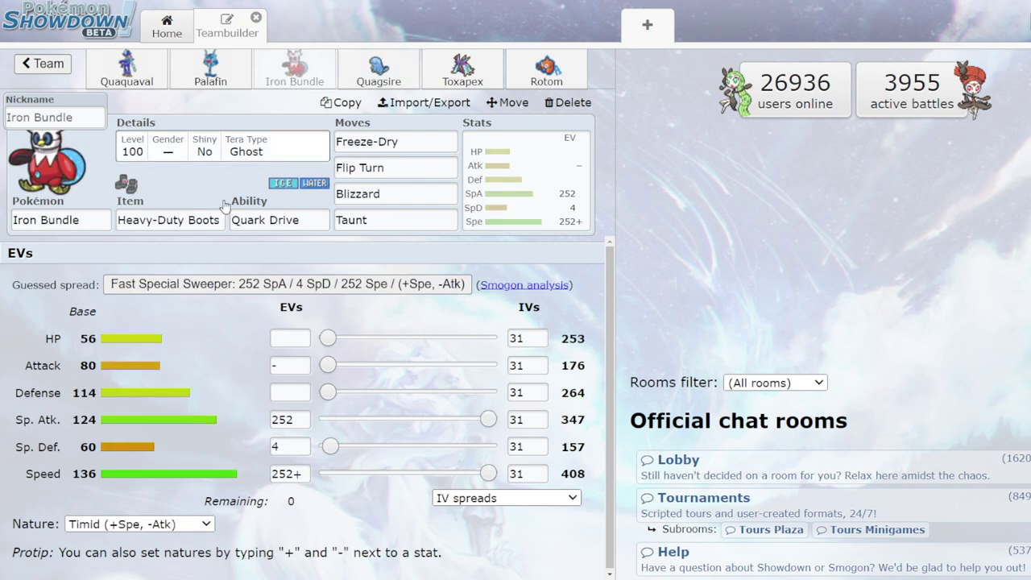
# Step: Examine Quagsire's four moves, including its entry hazards, and its EV spread
pyautogui.click(377, 77)
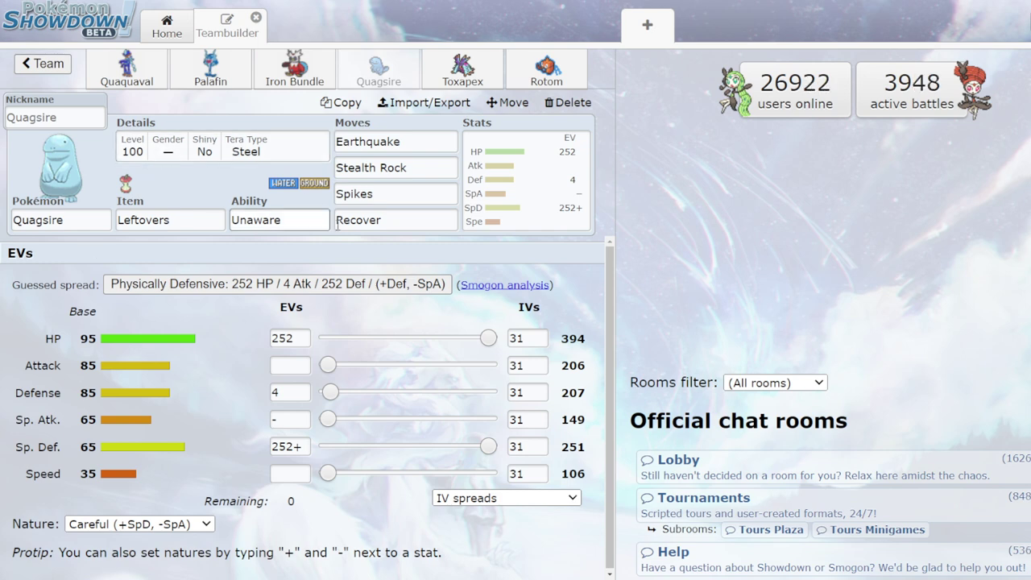
pyautogui.click(395, 197)
pyautogui.click(415, 170)
pyautogui.click(406, 197)
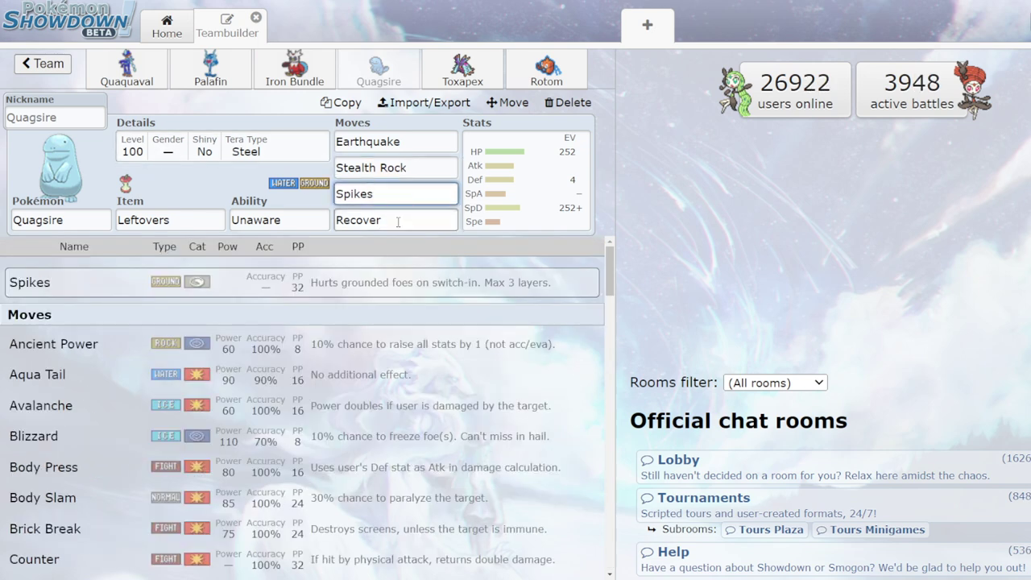
pyautogui.click(407, 145)
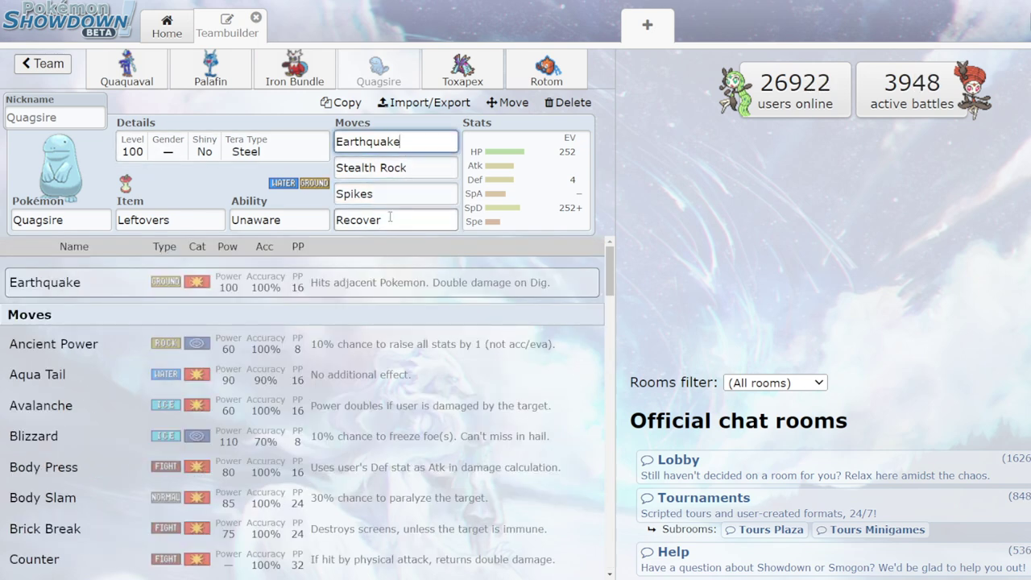
pyautogui.click(390, 217)
pyautogui.click(524, 179)
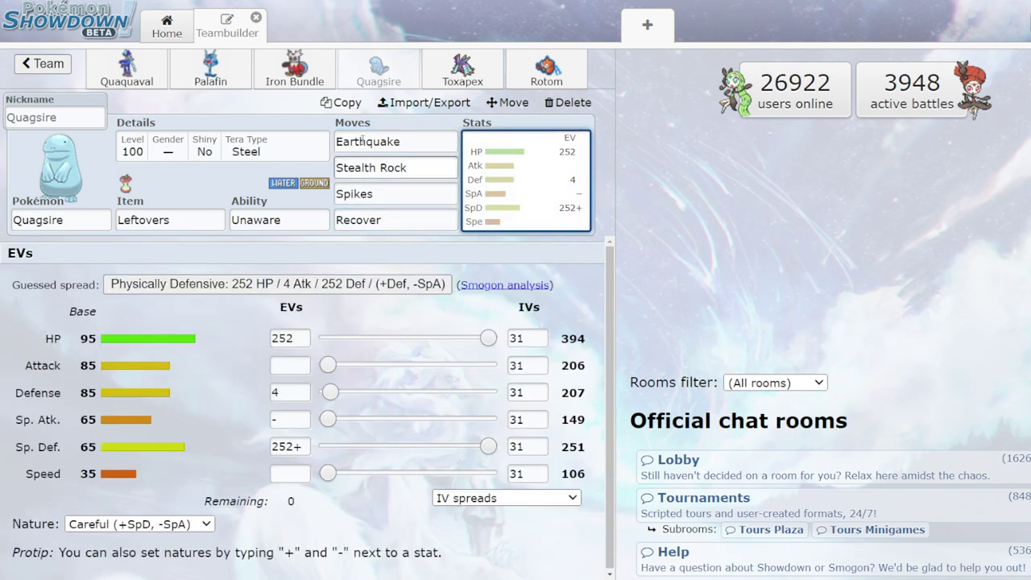
# Step: Examine Toxapex's Haze and Poison Jab moves and its EV spread
pyautogui.click(472, 62)
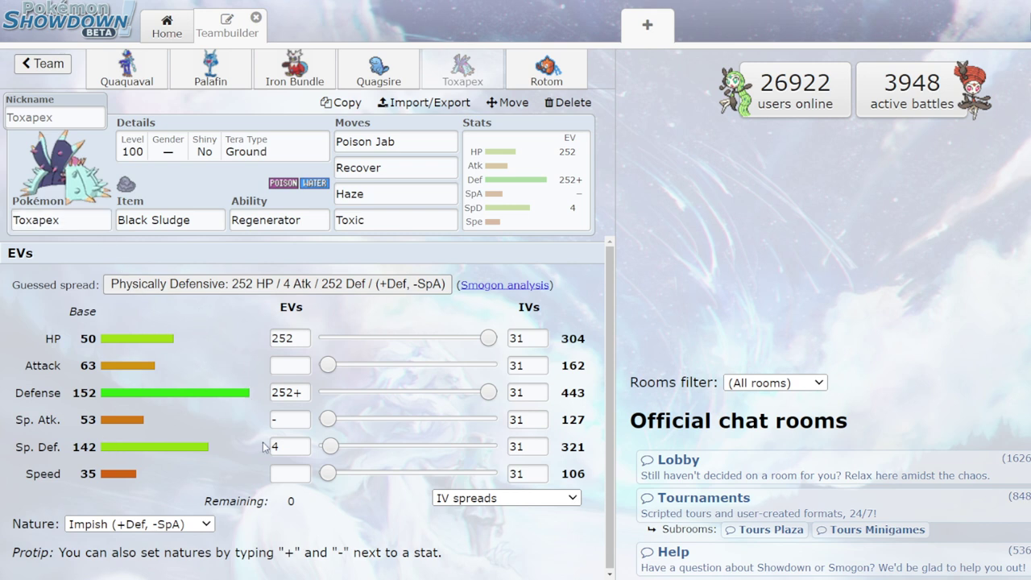
pyautogui.click(379, 193)
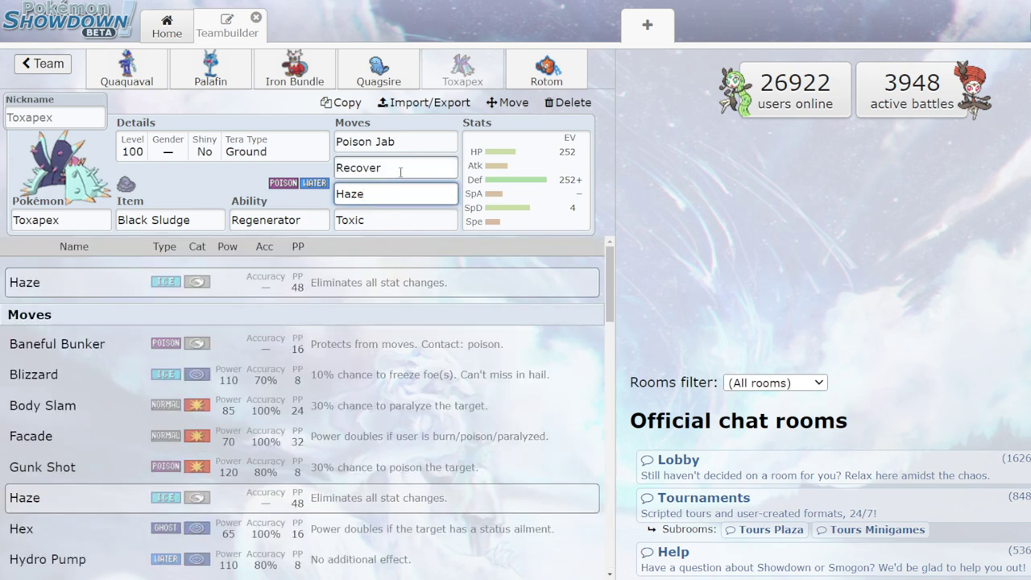
pyautogui.click(246, 175)
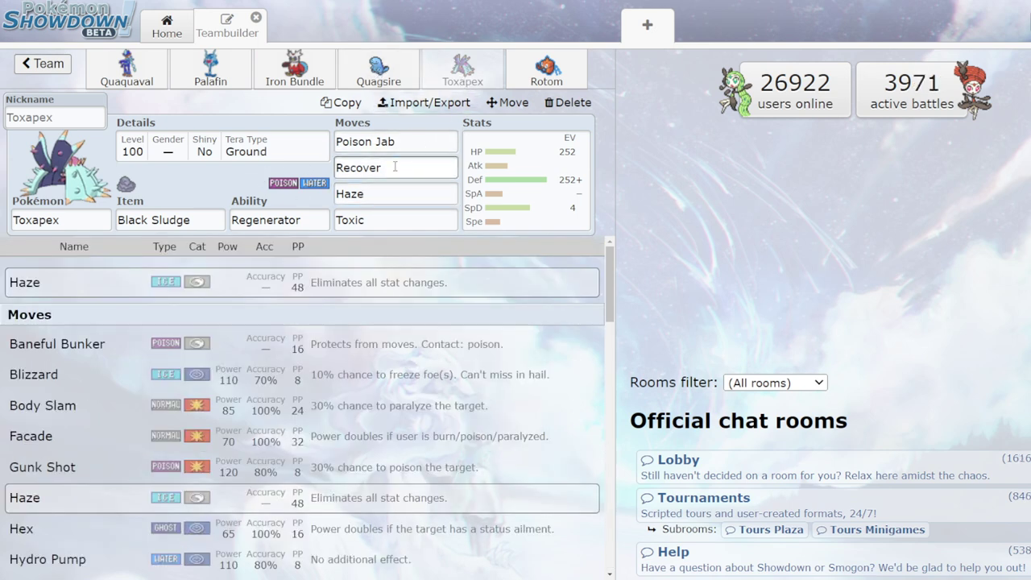
pyautogui.click(419, 141)
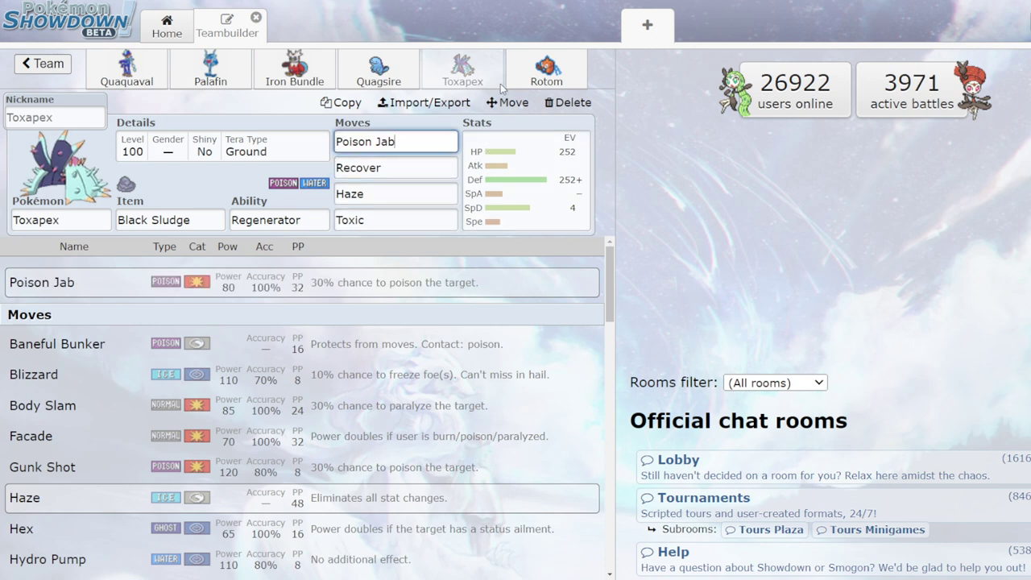
pyautogui.click(481, 169)
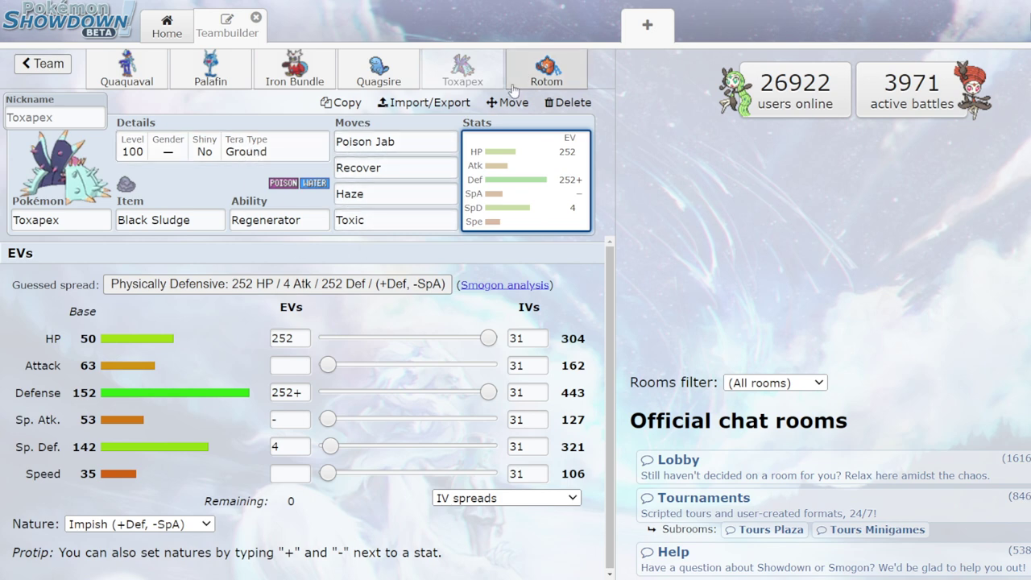
# Step: Compare Rotom-Wash's Choice Scarf set with Toxapex's set
pyautogui.click(546, 69)
pyautogui.click(462, 69)
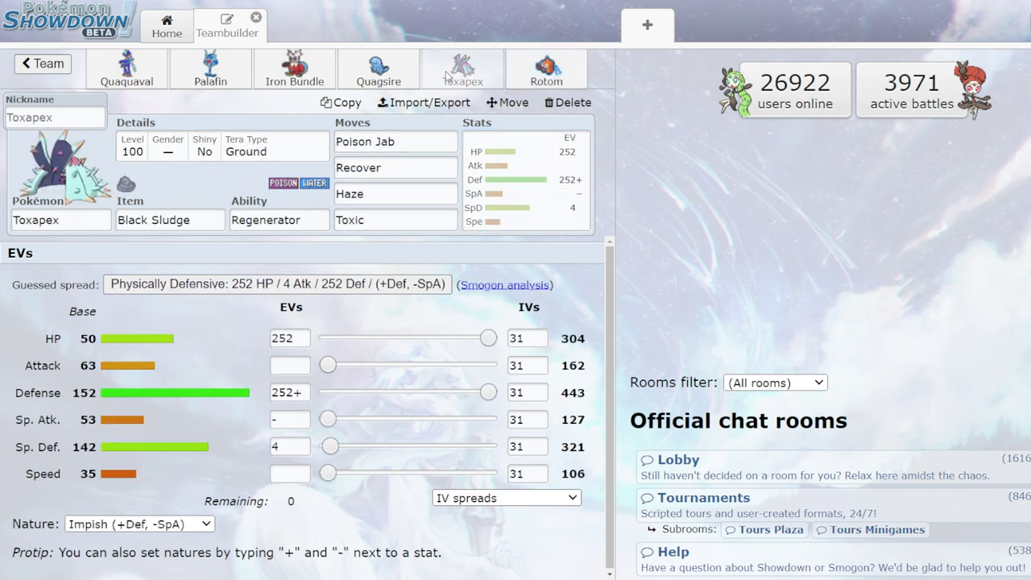
pyautogui.click(546, 69)
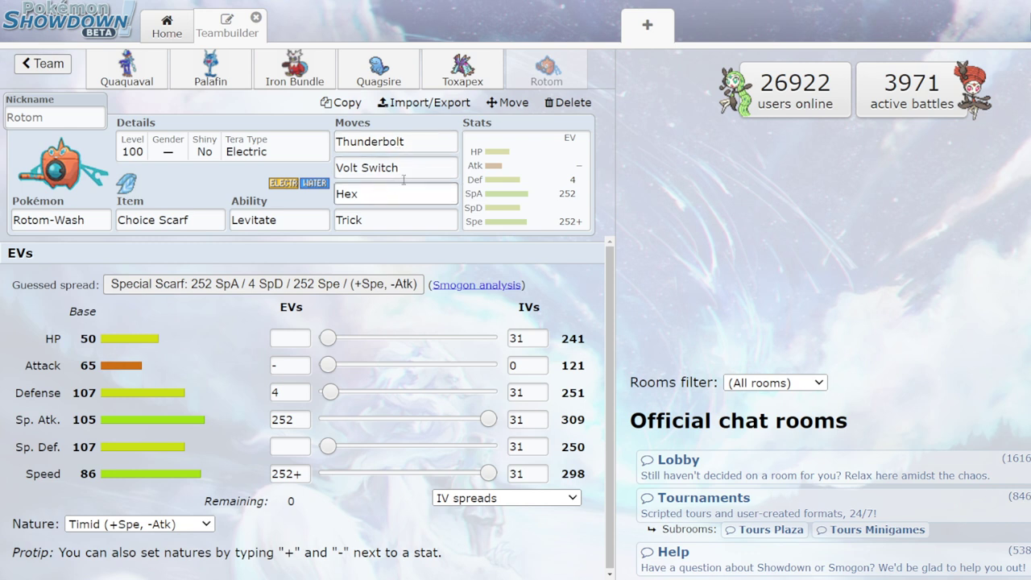
pyautogui.click(457, 66)
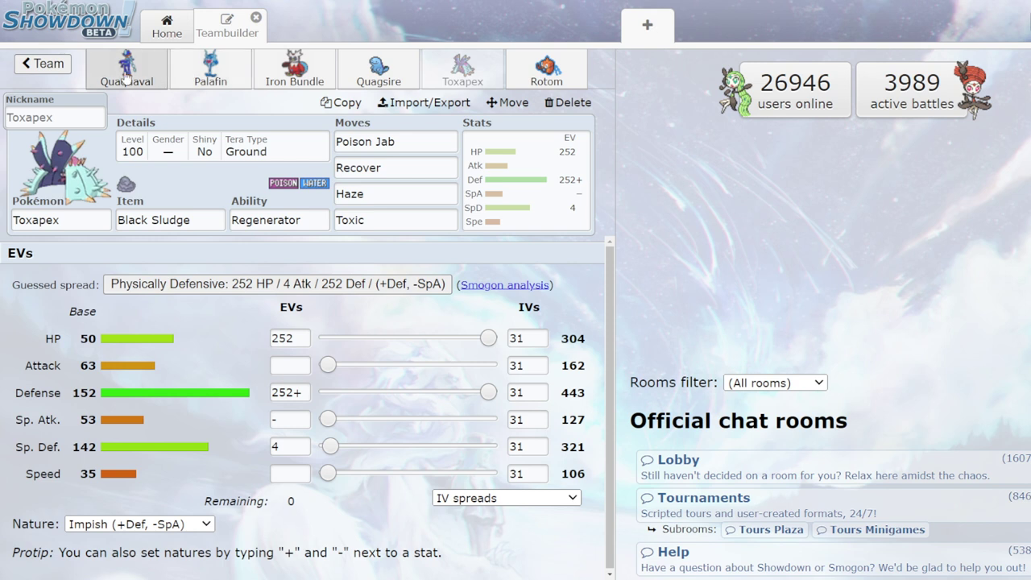
# Step: Replace Rotom-Wash's Hex with Shadow Ball and check its Trick move
pyautogui.click(563, 74)
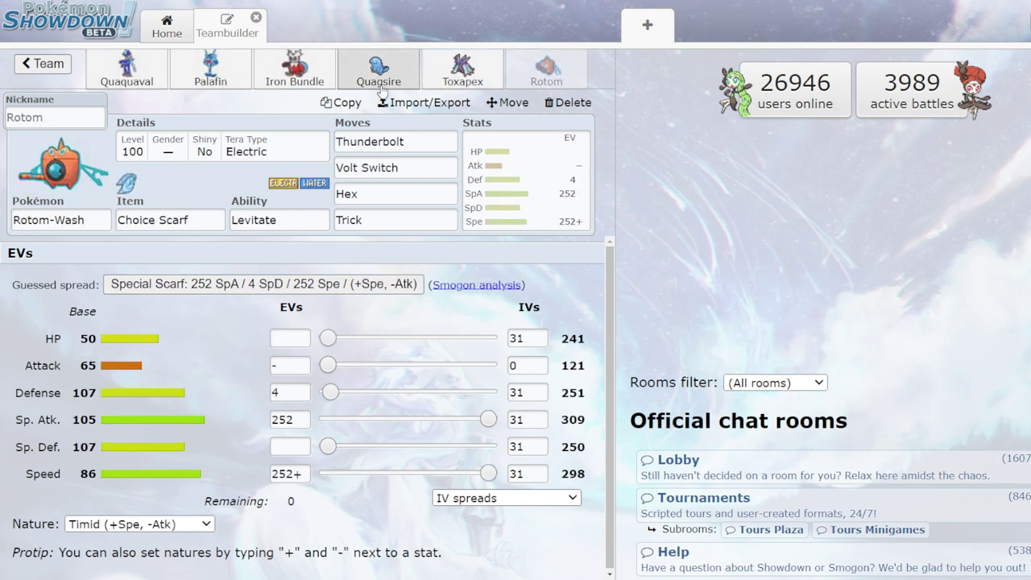
pyautogui.click(383, 194)
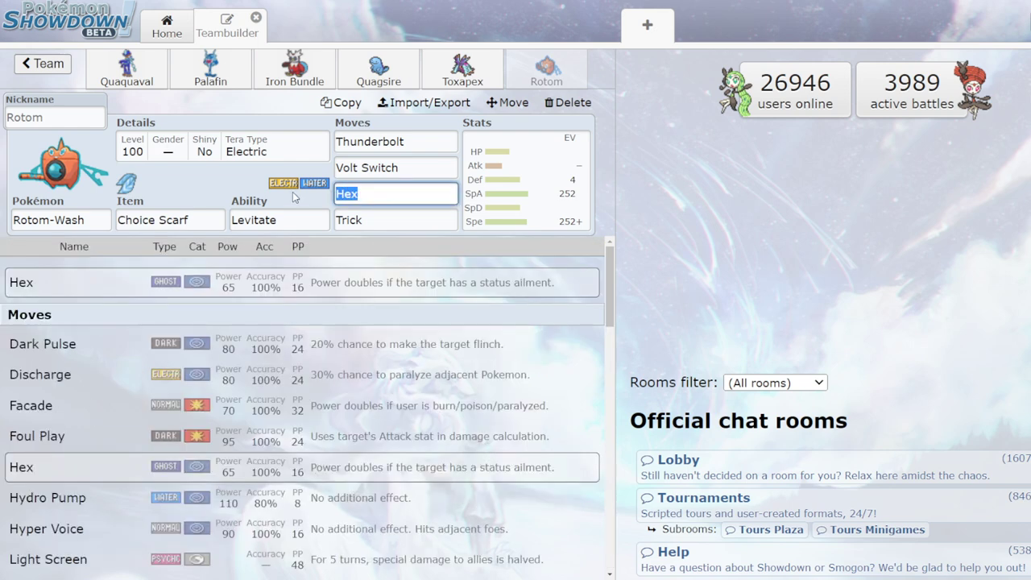
pyautogui.write('shad')
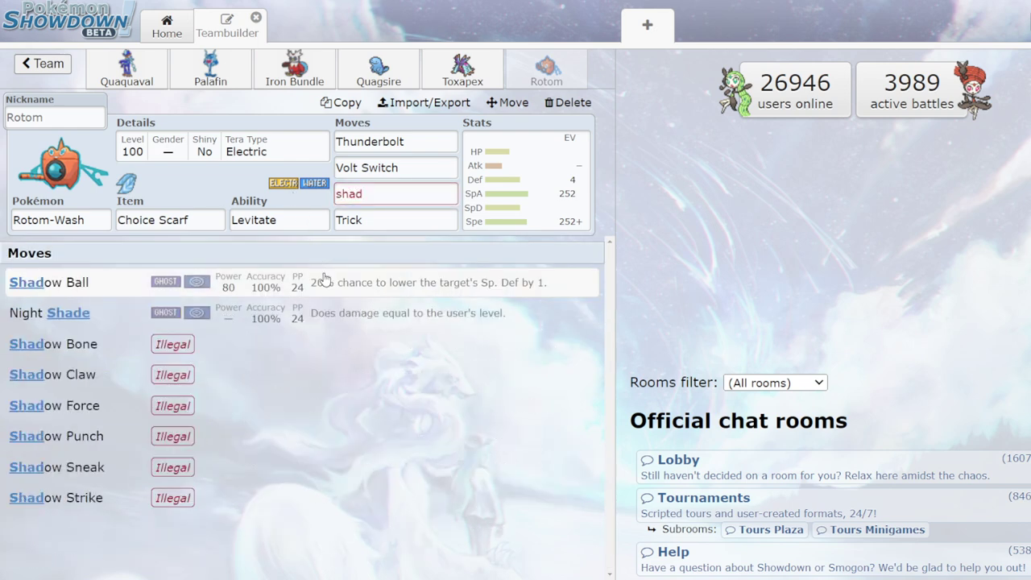
pyautogui.click(327, 281)
pyautogui.click(409, 225)
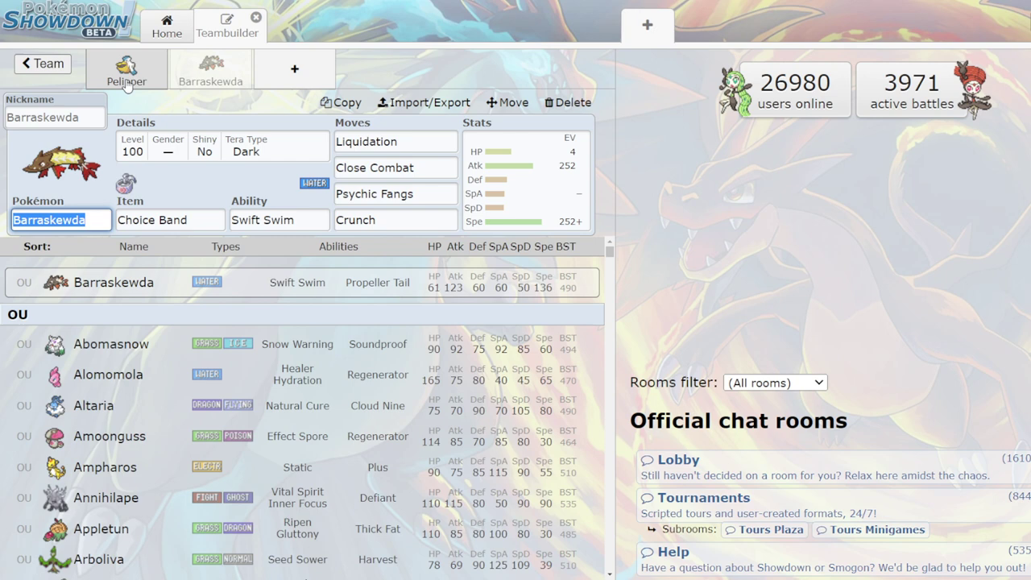
# Step: Compare the sets of Pelipper and Barraskewda on the rain team and examine Pelipper's EV spread
pyautogui.click(125, 69)
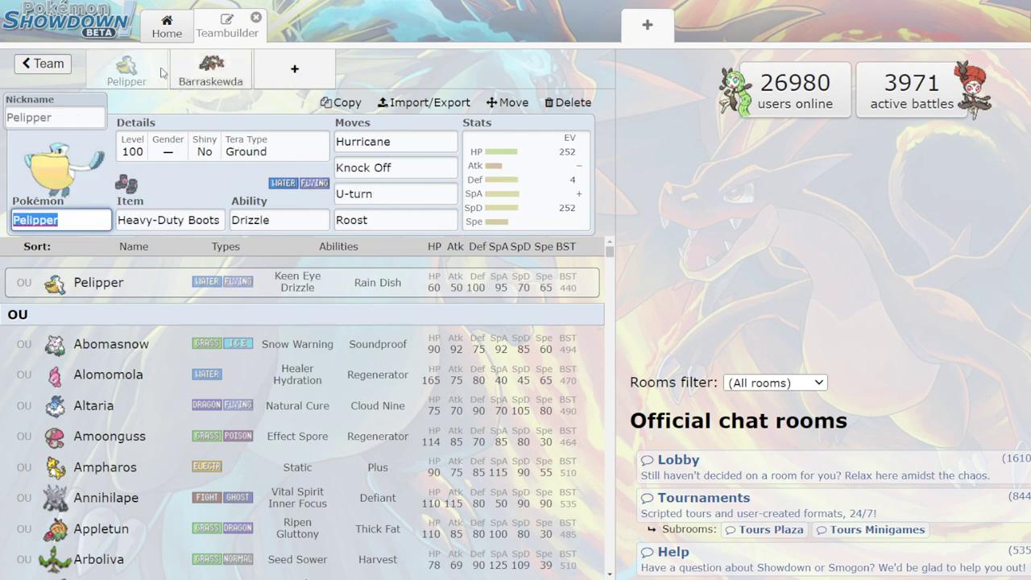
pyautogui.click(211, 69)
pyautogui.click(125, 68)
pyautogui.click(211, 69)
pyautogui.click(125, 69)
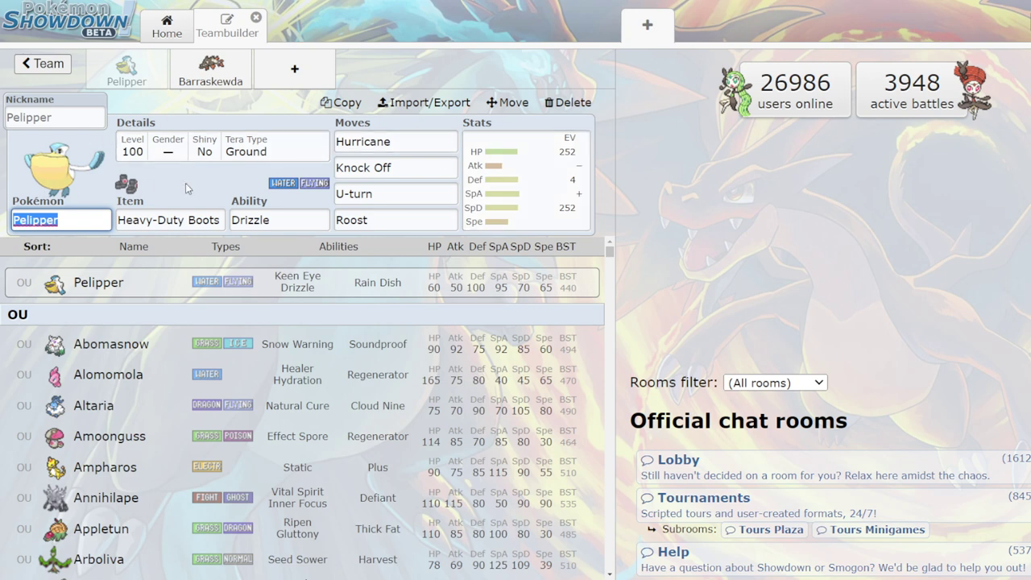
pyautogui.click(524, 171)
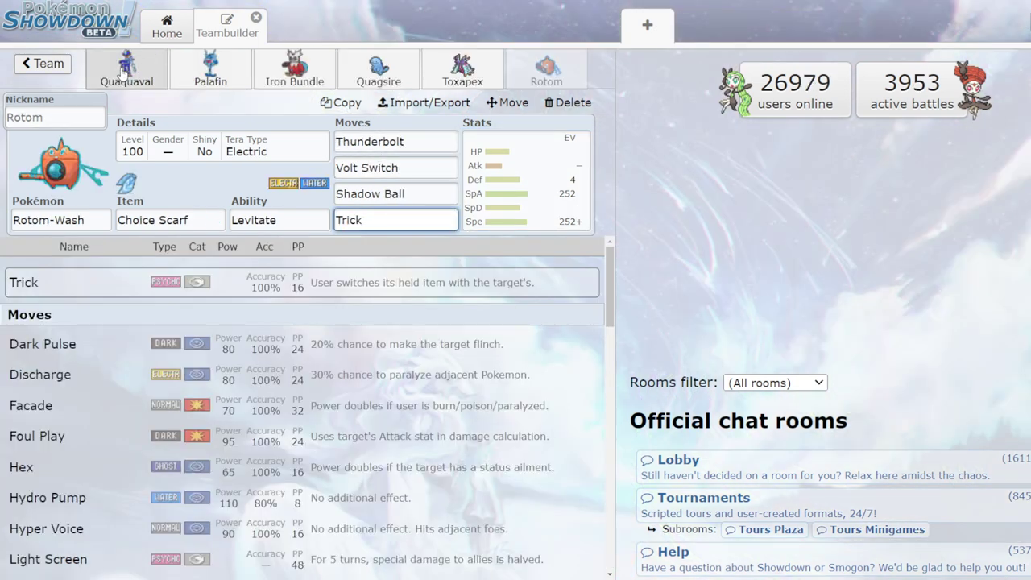
# Step: Change Quaquaval's held item to Heavy-Duty Boots
pyautogui.click(124, 73)
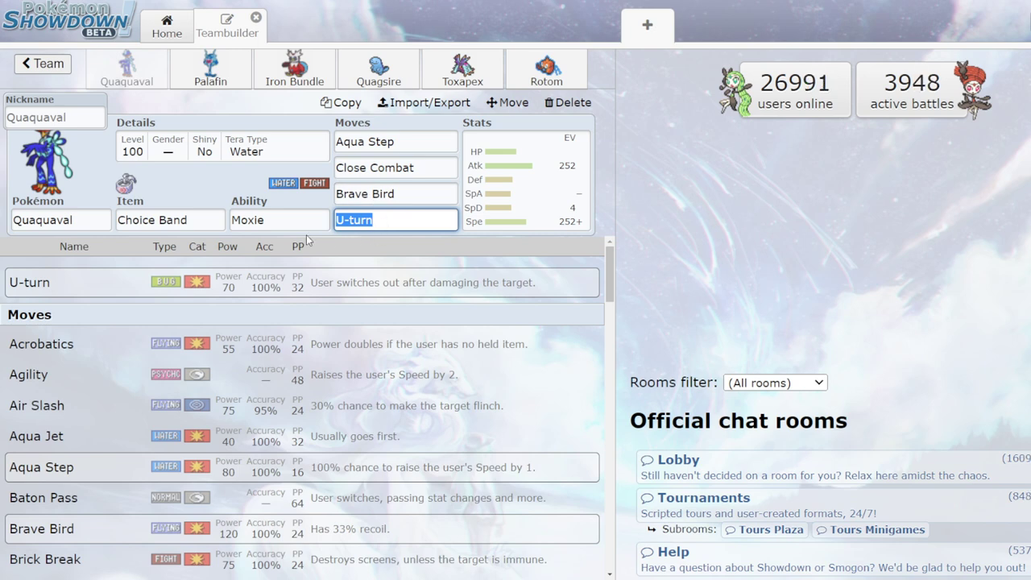
pyautogui.click(218, 223)
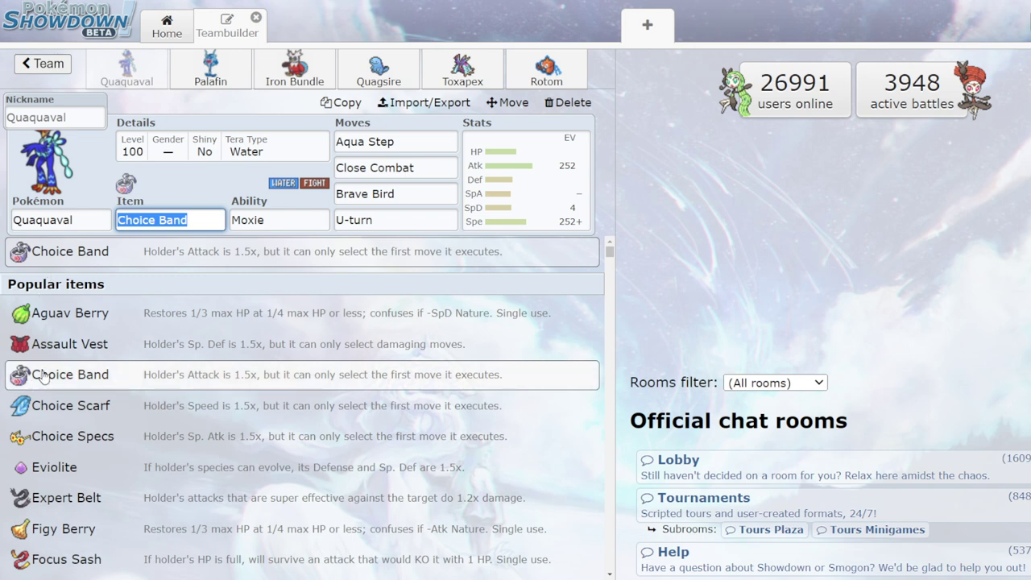
pyautogui.scroll(-3, 121, 384)
pyautogui.scroll(-1, 121, 384)
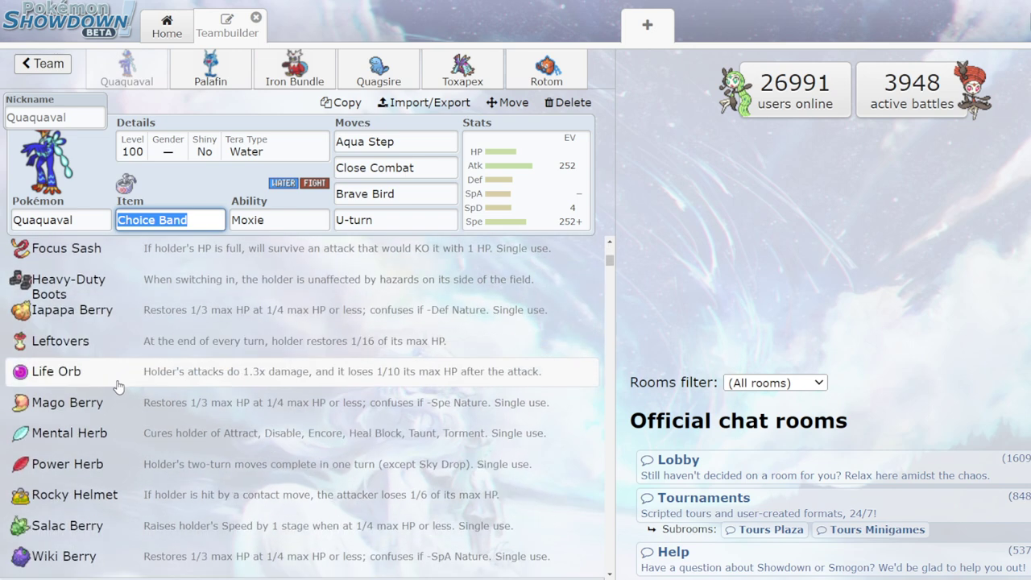
pyautogui.scroll(1, 121, 371)
pyautogui.click(133, 346)
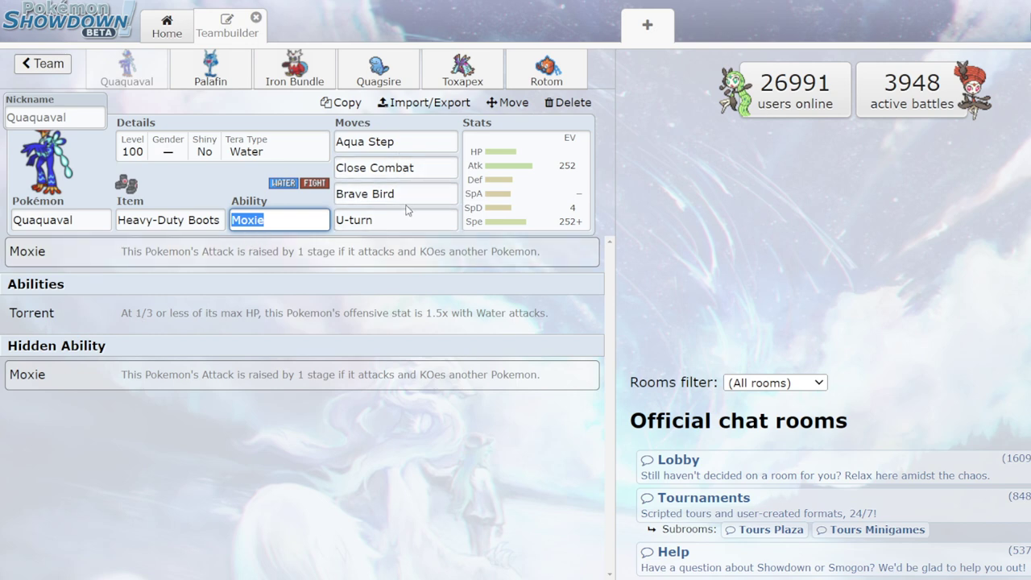
# Step: Check Quaquaval's Aqua Step, Close Combat and Brave Bird, and replace U-turn with Rapid Spin
pyautogui.click(398, 143)
pyautogui.click(430, 167)
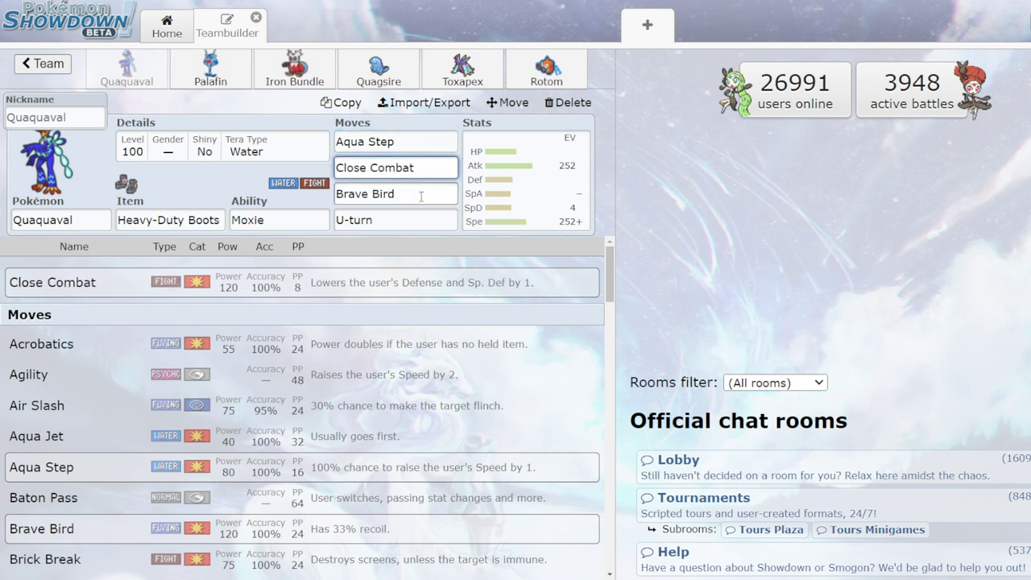
pyautogui.click(418, 196)
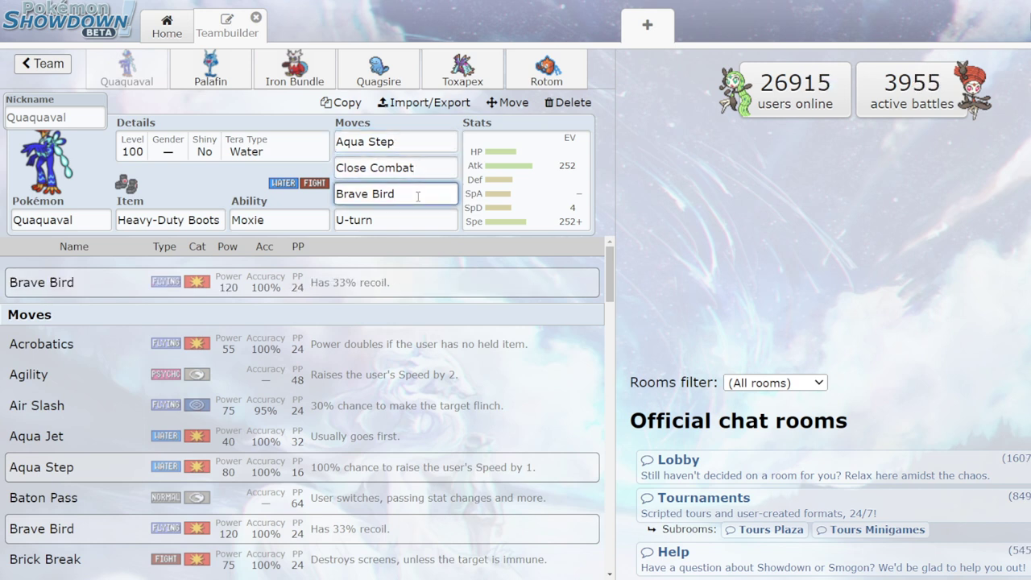
pyautogui.click(395, 220)
pyautogui.hotkey('ctrl', 'a')
pyautogui.write('rapi')
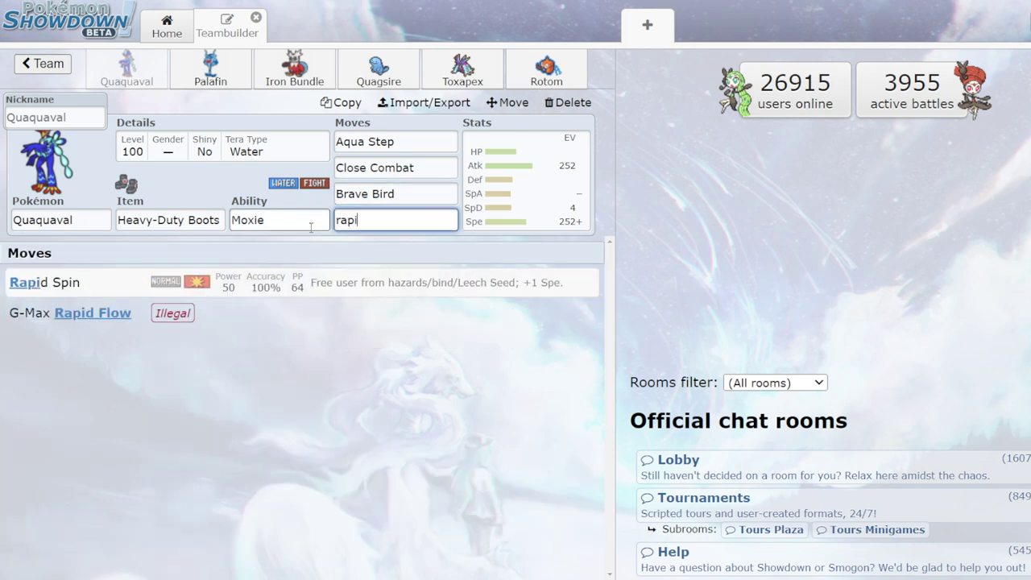
pyautogui.click(323, 287)
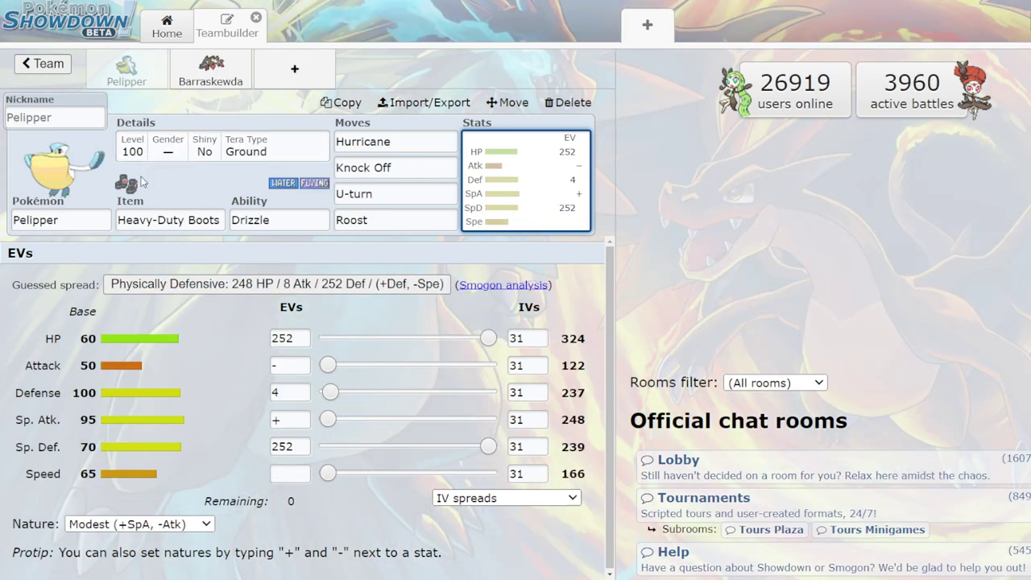
# Step: Set Barraskewda's Tera Type to Psychic and bring up its EV spread
pyautogui.click(208, 71)
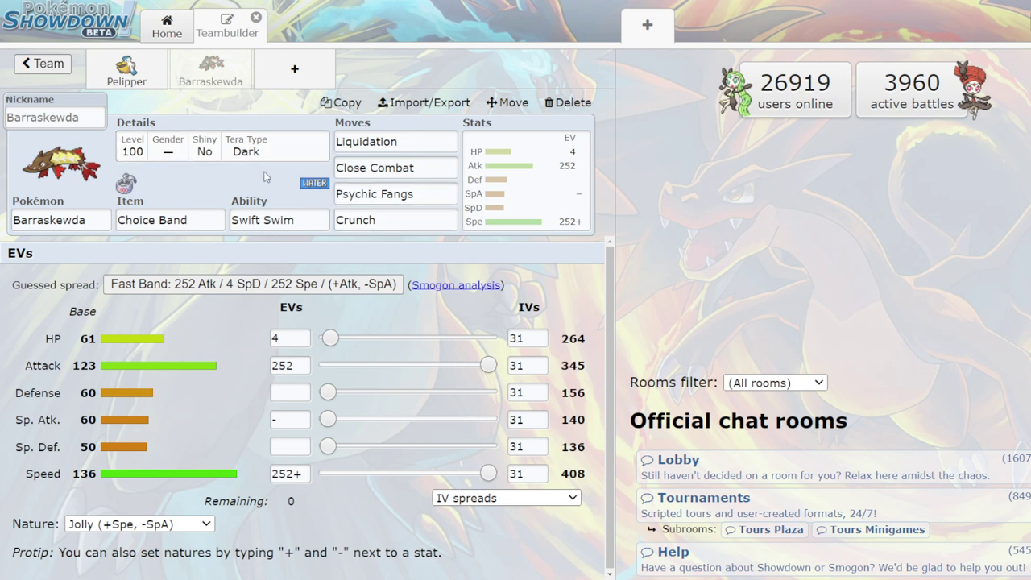
pyautogui.click(230, 157)
pyautogui.click(149, 335)
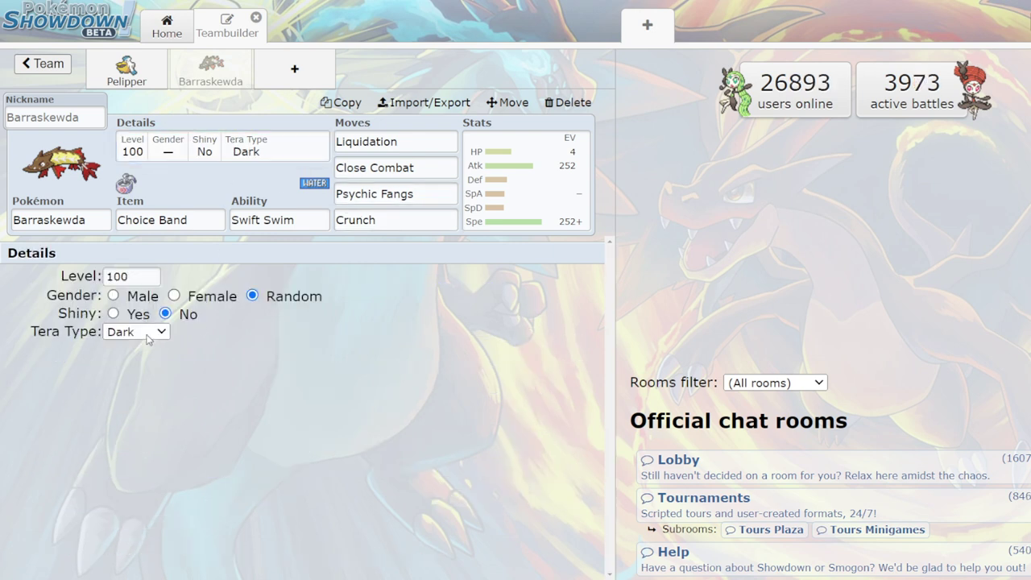
pyautogui.click(138, 264)
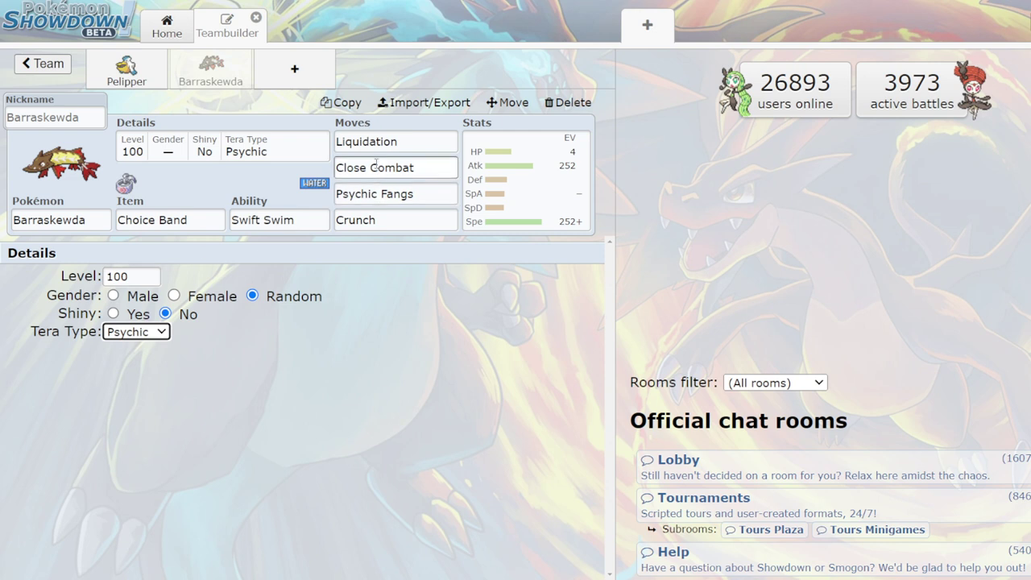
pyautogui.click(508, 191)
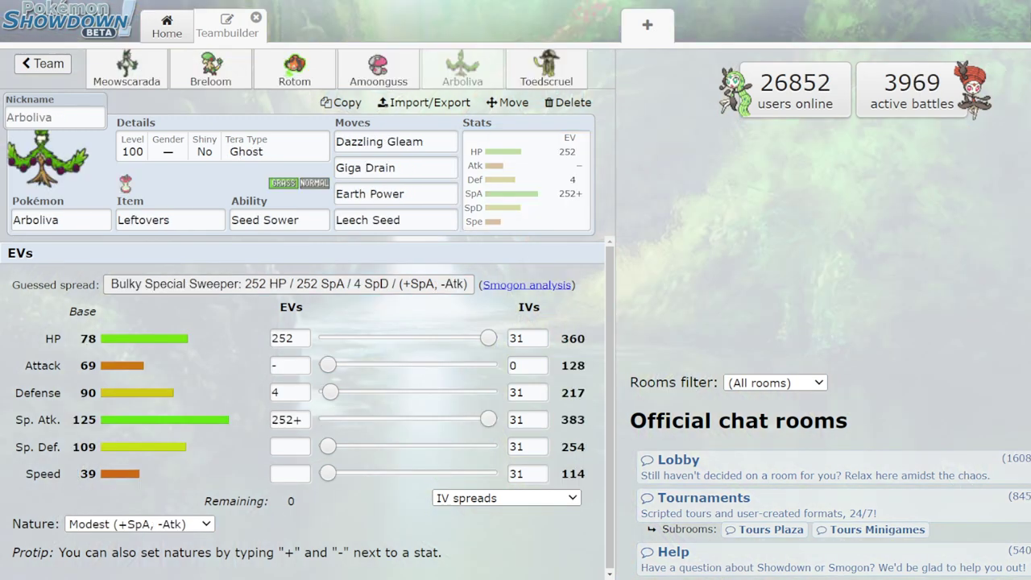
# Step: Change Meowscarada's held item on the Grass team to Heavy-Duty Boots
pyautogui.click(117, 66)
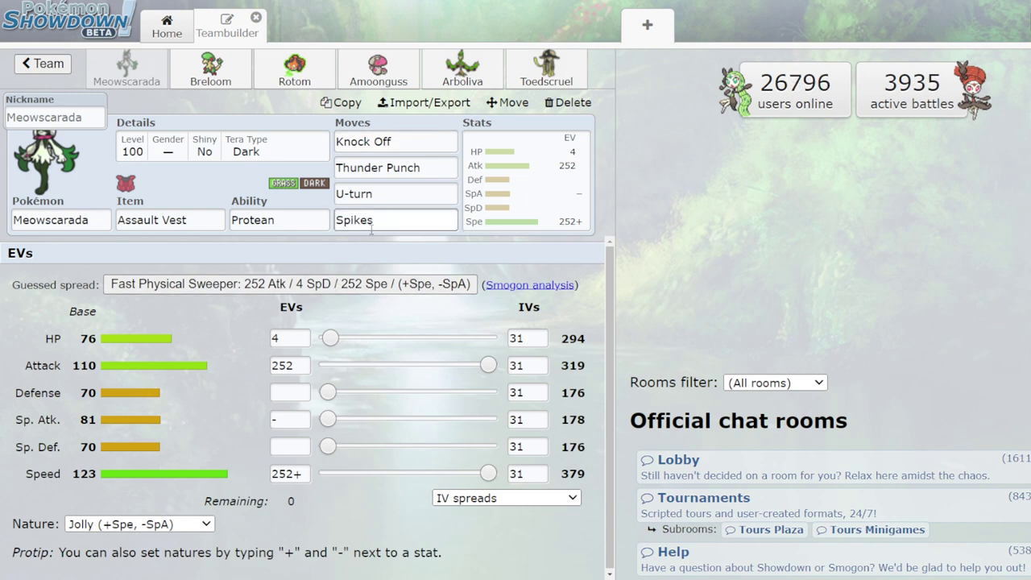
pyautogui.click(161, 220)
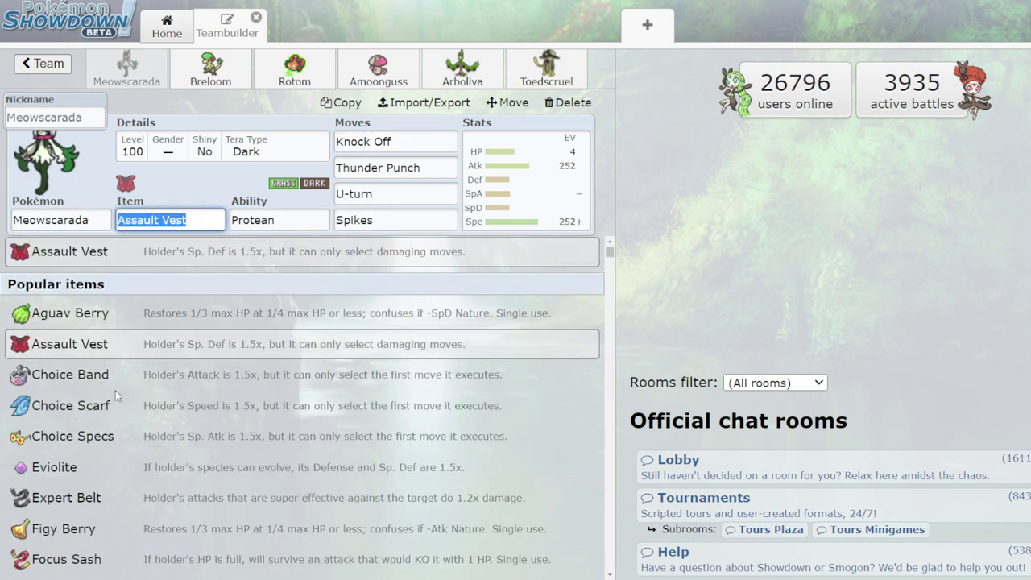
pyautogui.scroll(-3, 105, 391)
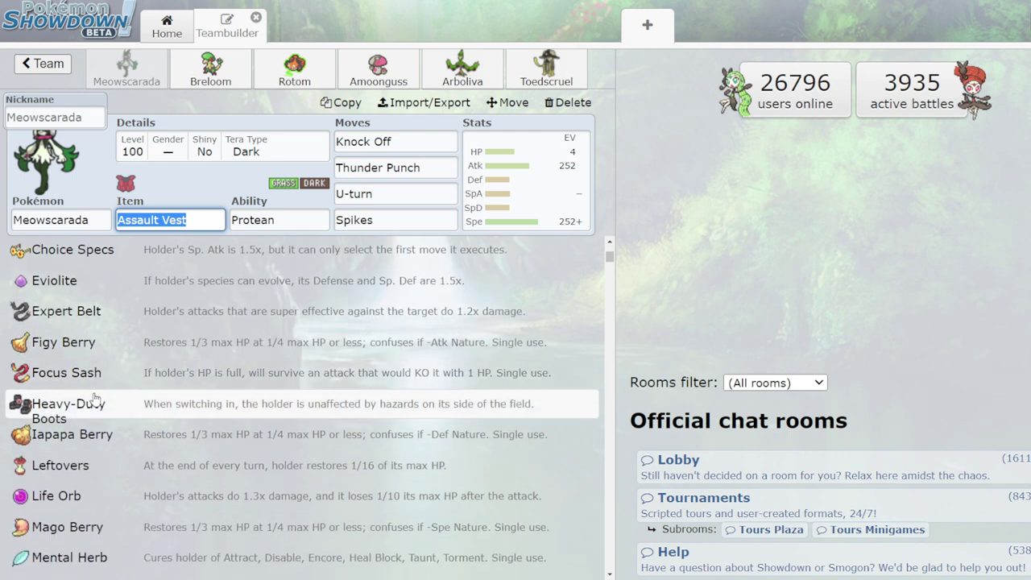
pyautogui.click(81, 417)
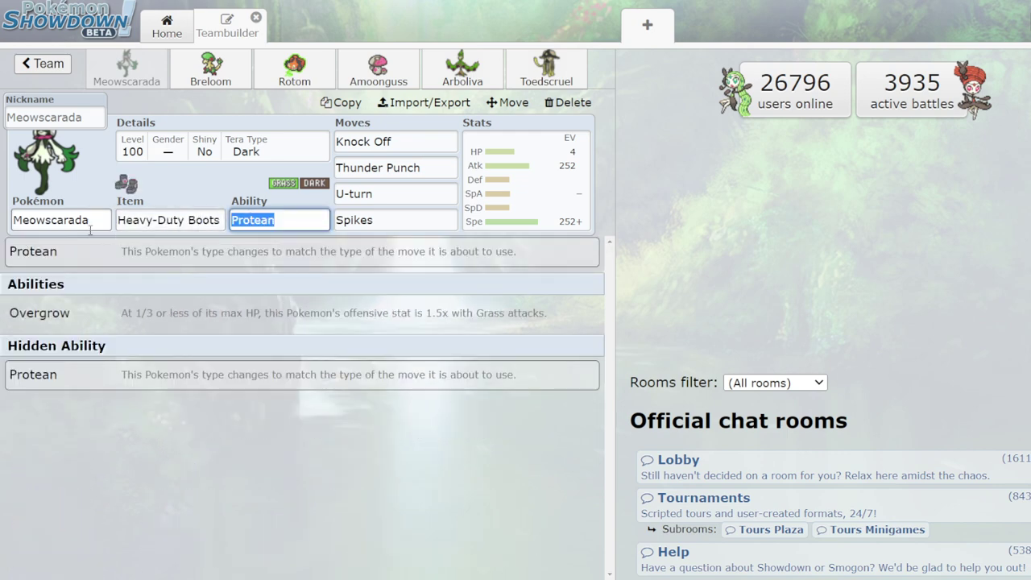
# Step: Examine Meowscarada's four moves and its EV spread
pyautogui.click(527, 214)
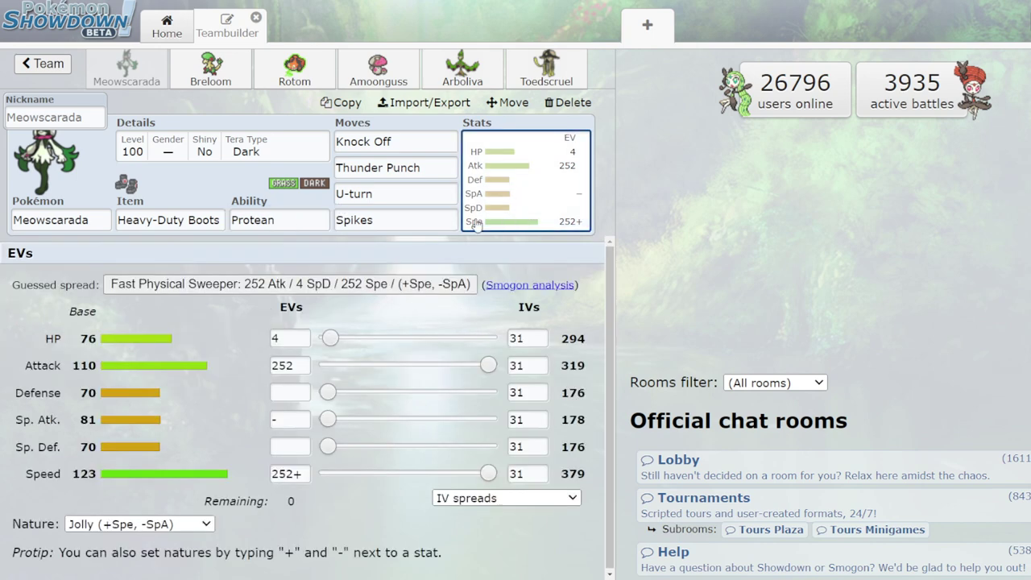
pyautogui.click(384, 145)
pyautogui.click(424, 168)
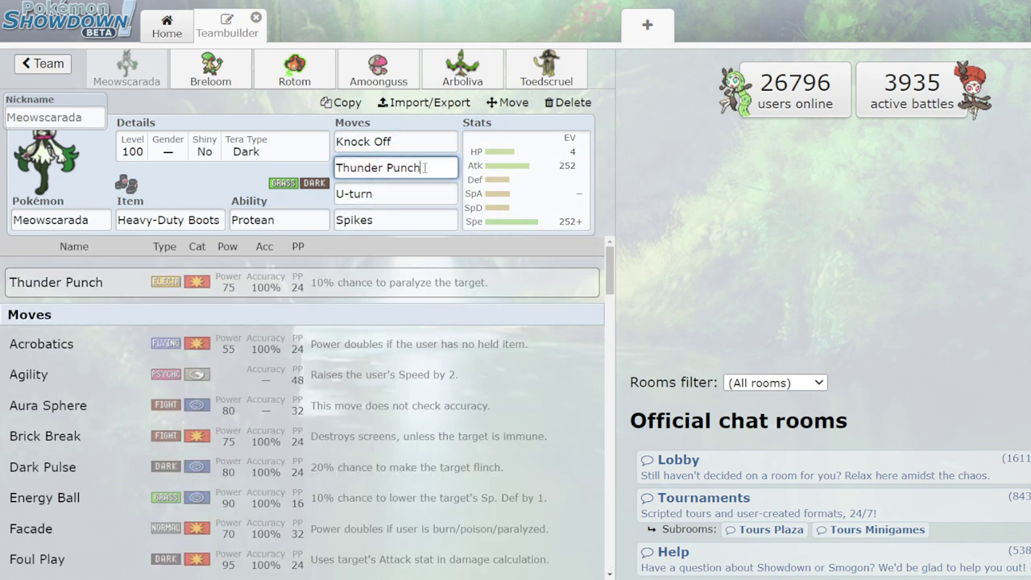
pyautogui.click(390, 198)
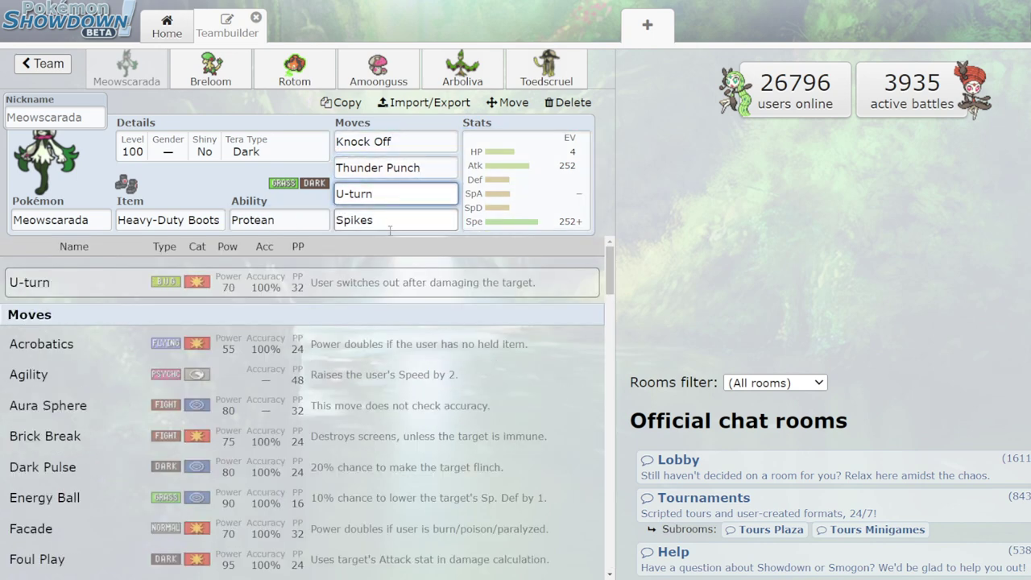
pyautogui.click(391, 224)
pyautogui.click(525, 196)
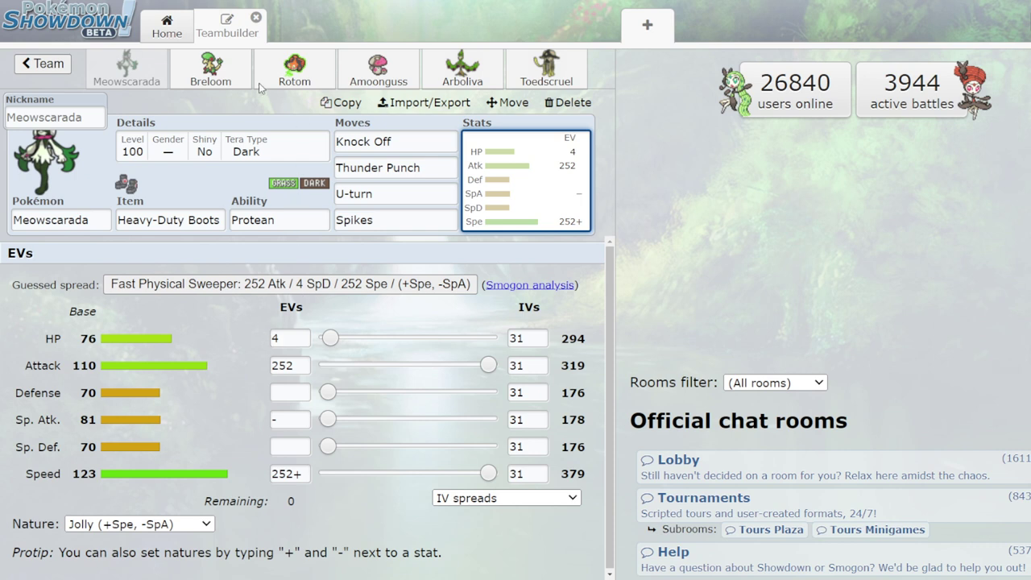
# Step: Make Attack Breloom's boosted stat with 252+ Attack EVs, giving it an Adamant nature
pyautogui.click(206, 69)
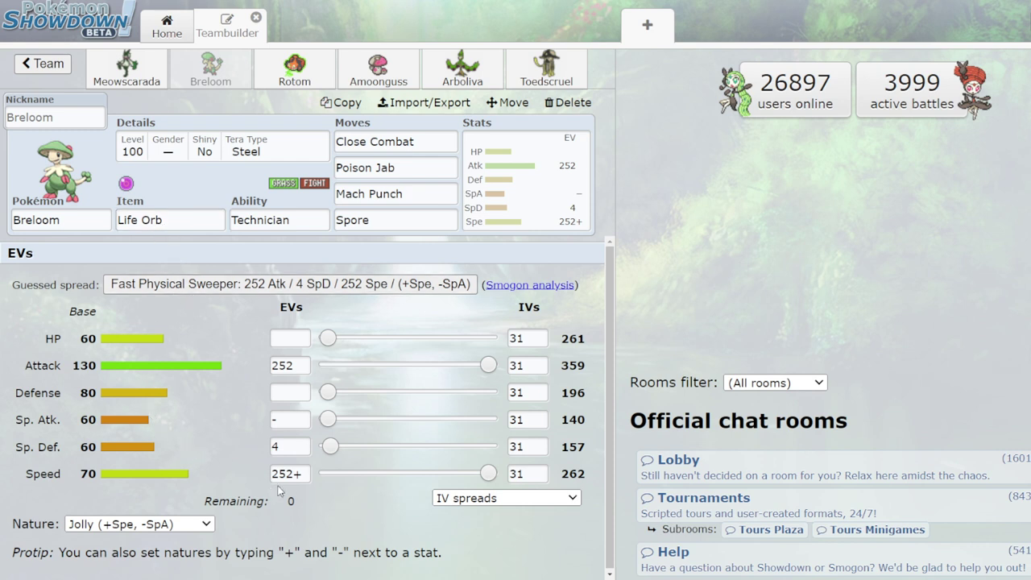
pyautogui.click(300, 365)
pyautogui.write('+')
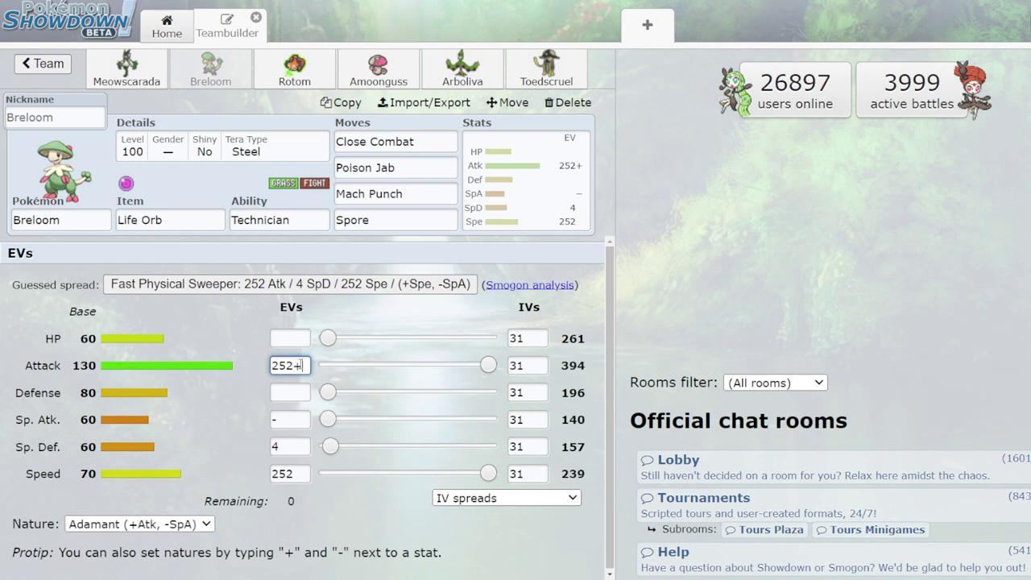
pyautogui.click(193, 417)
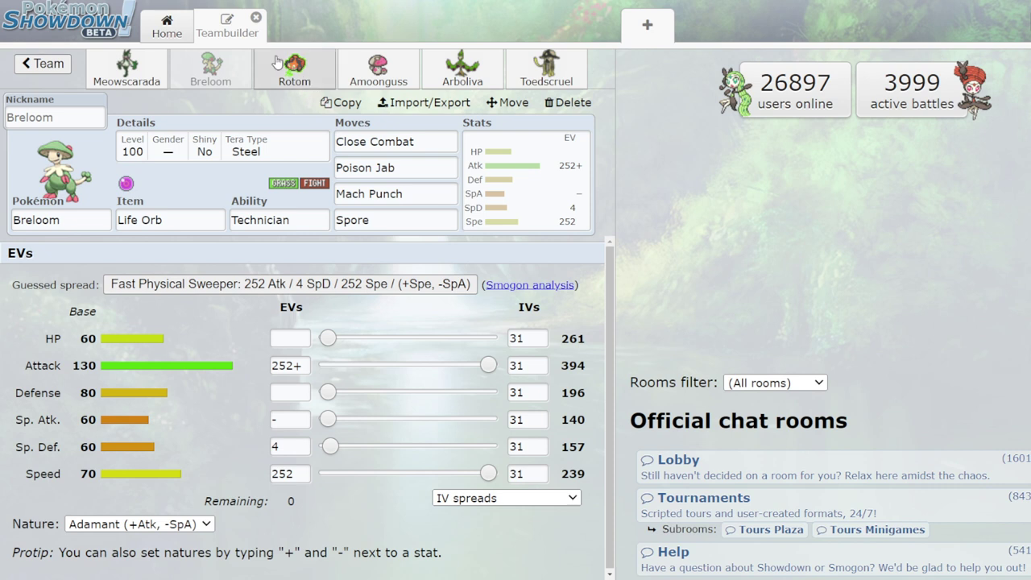
# Step: Replace Rotom-Mow's Thunderbolt with Leaf Storm
pyautogui.click(293, 80)
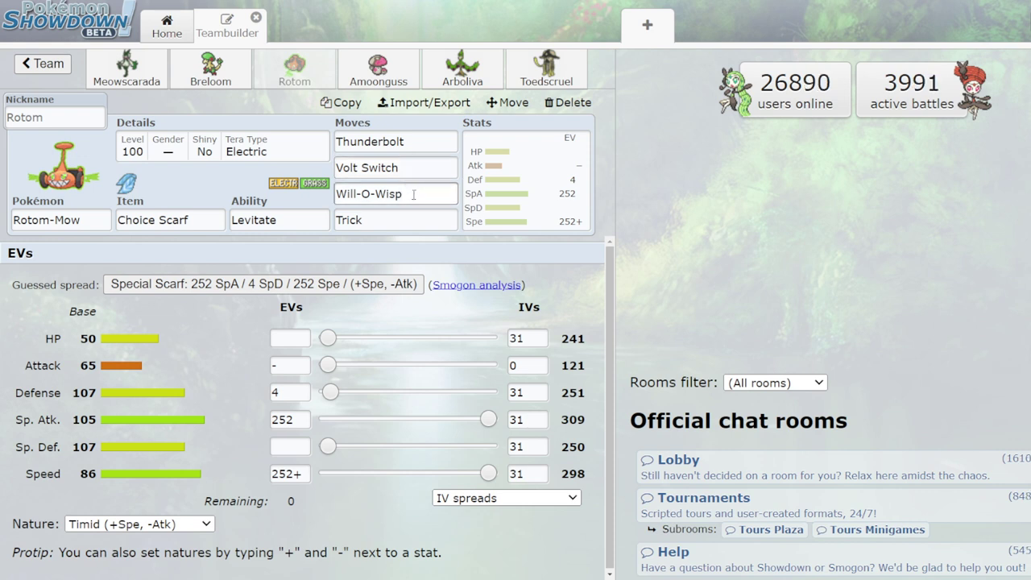
pyautogui.click(414, 143)
pyautogui.write('leaf')
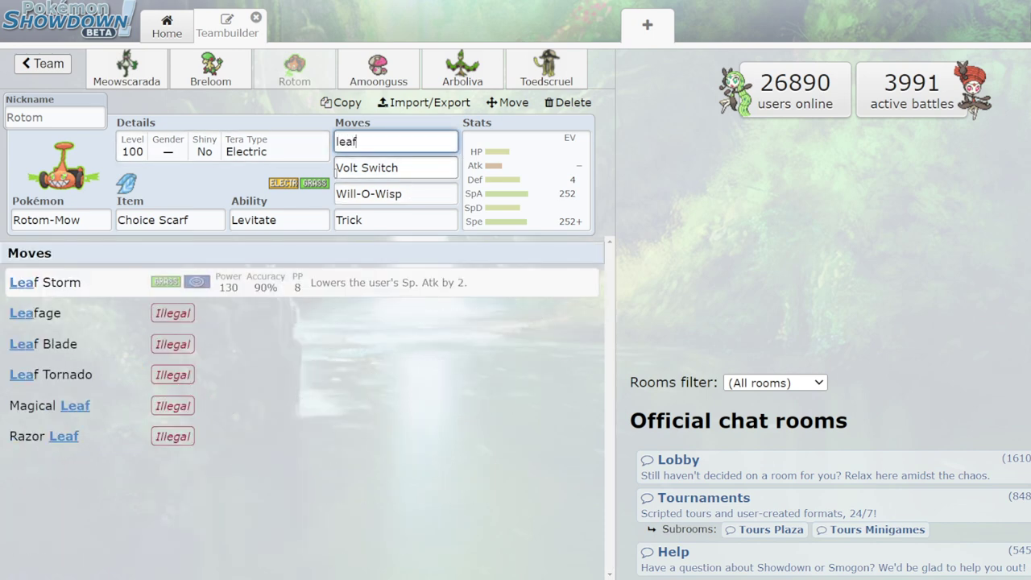
pyautogui.click(357, 292)
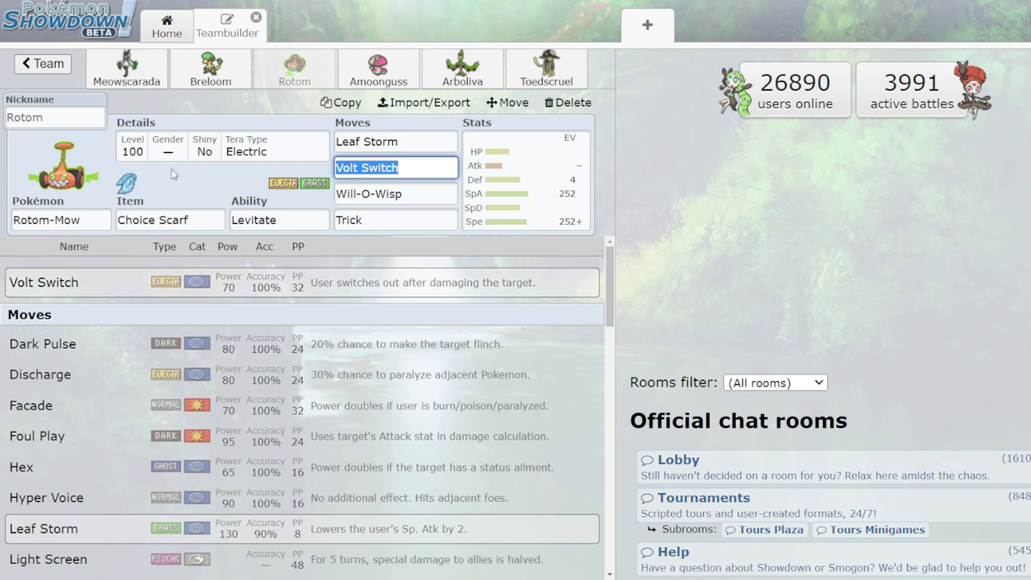
pyautogui.click(172, 181)
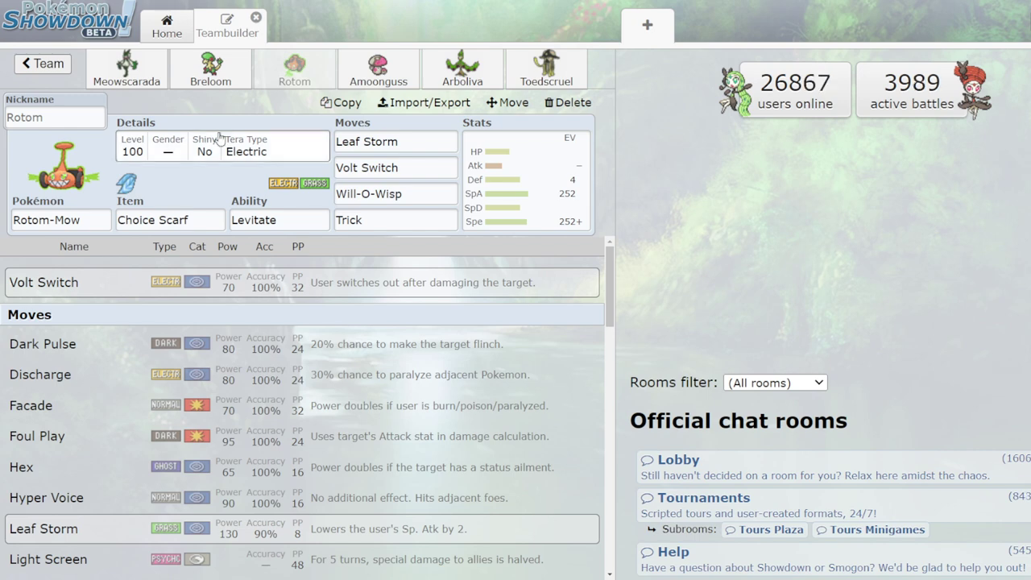
# Step: Look through the sets of all six Grass team members and check Amoonguss's EV spread
pyautogui.click(210, 68)
pyautogui.click(127, 70)
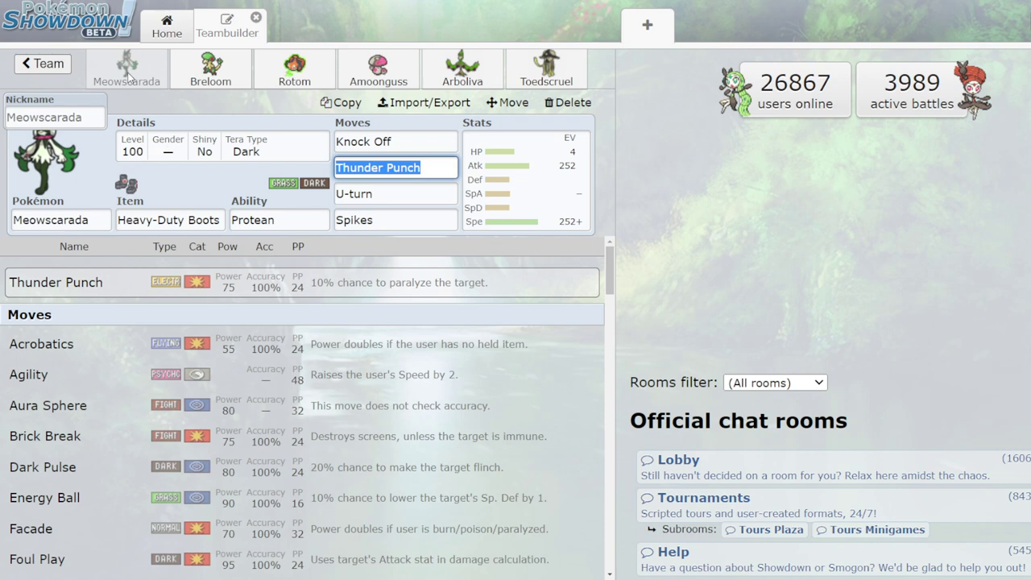
pyautogui.click(210, 71)
pyautogui.click(294, 71)
pyautogui.click(366, 73)
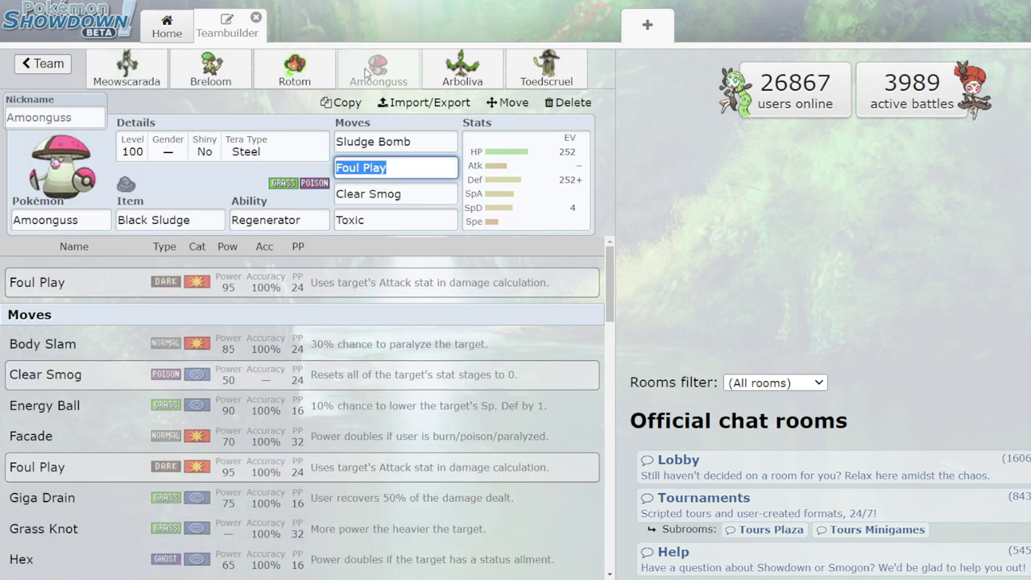
pyautogui.click(456, 69)
pyautogui.click(545, 69)
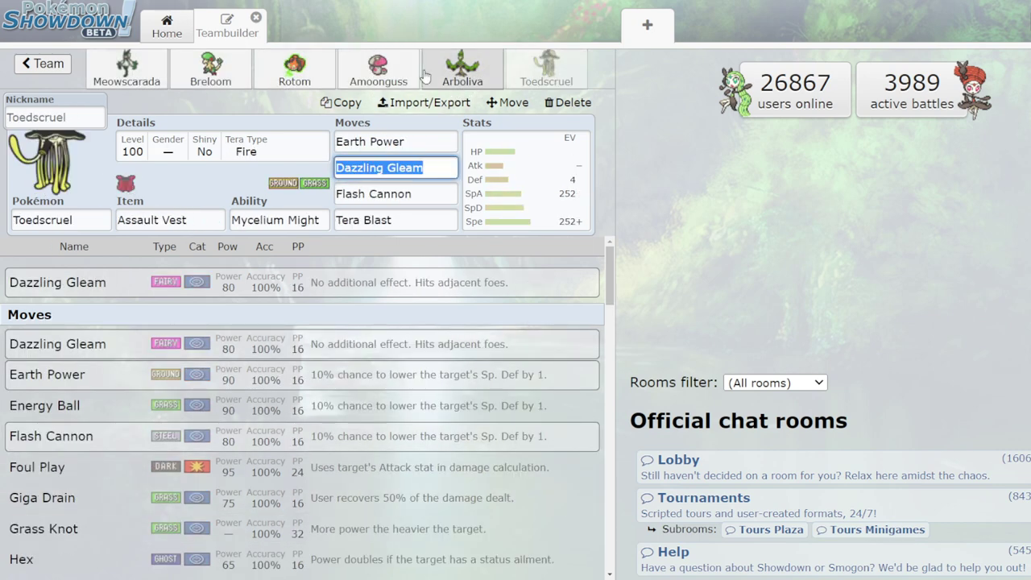
pyautogui.click(296, 72)
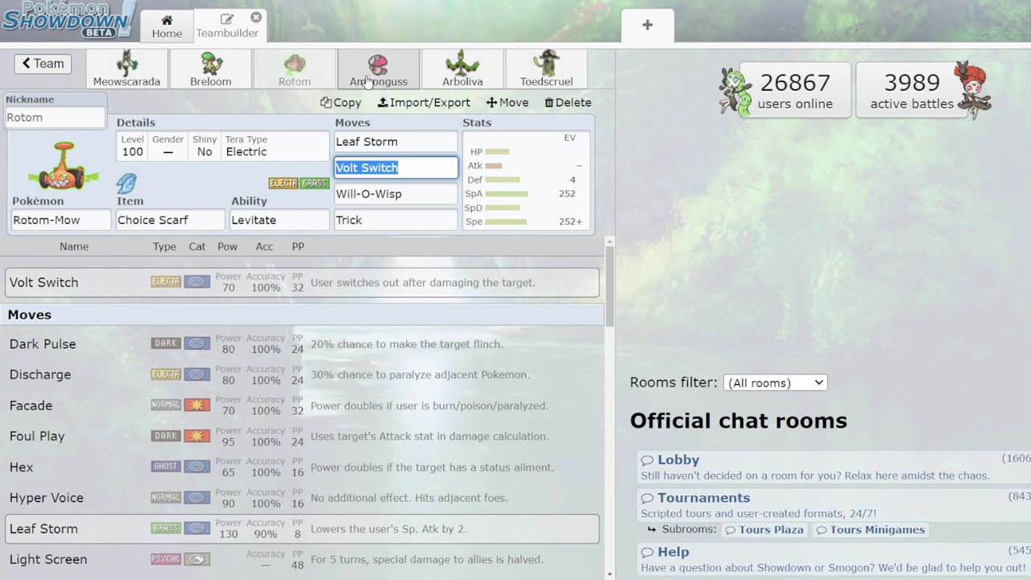
pyautogui.click(363, 81)
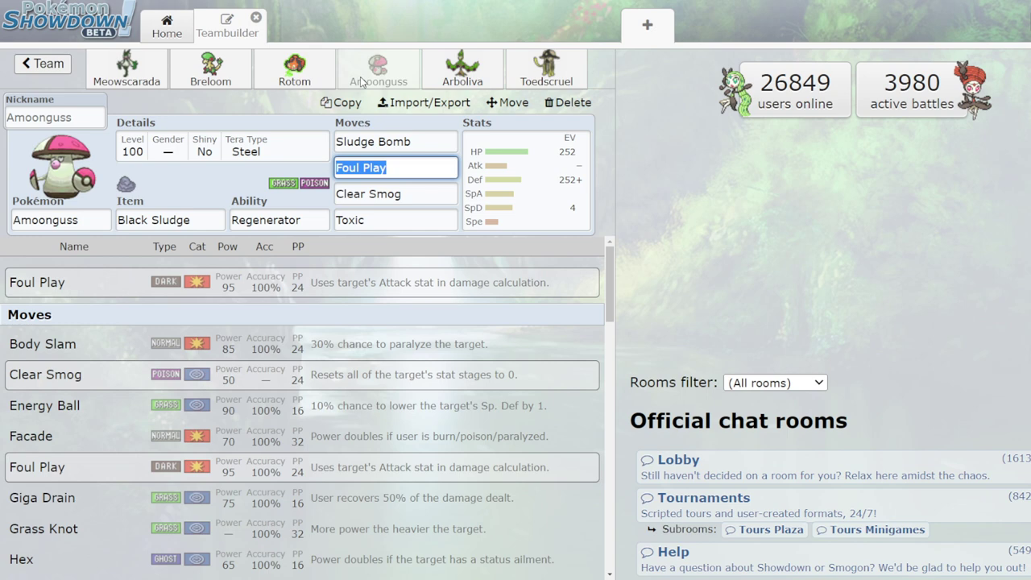
pyautogui.click(552, 174)
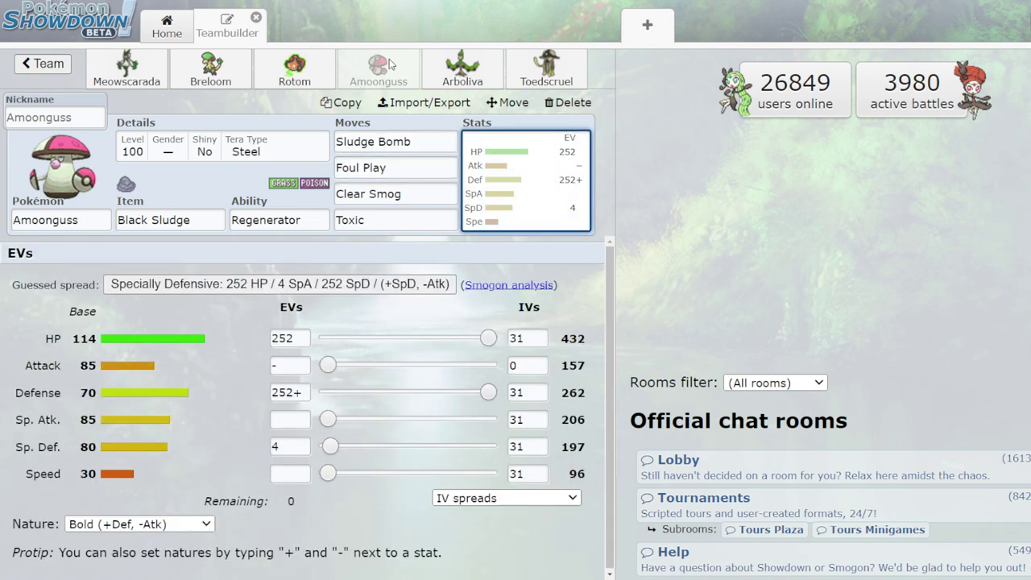
# Step: Examine Arboliva's Dazzling Gleam, Giga Drain and Earth Power moves and its EV spread
pyautogui.click(462, 68)
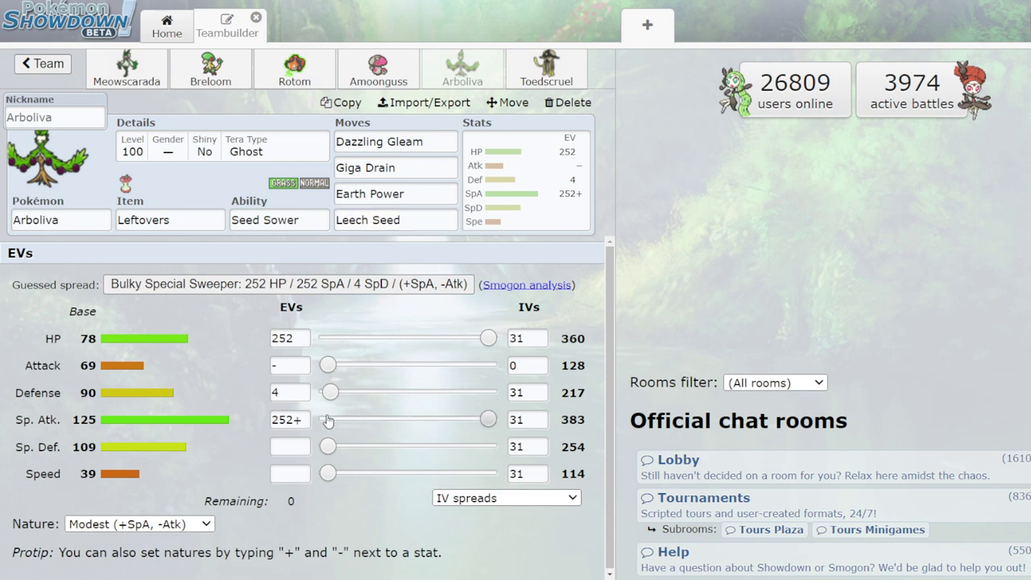
pyautogui.click(410, 194)
pyautogui.click(408, 167)
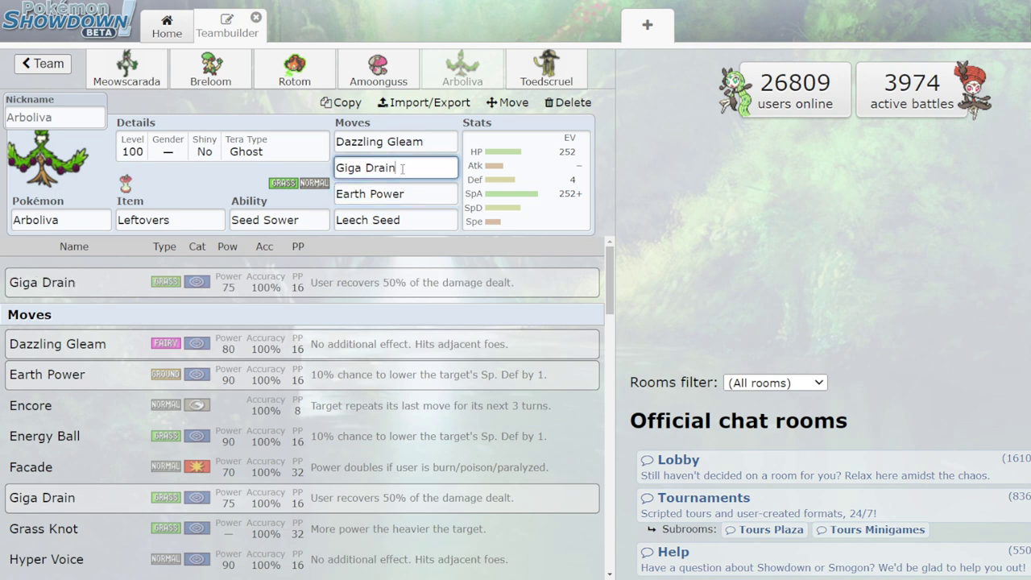
pyautogui.click(409, 194)
pyautogui.click(415, 173)
pyautogui.click(415, 143)
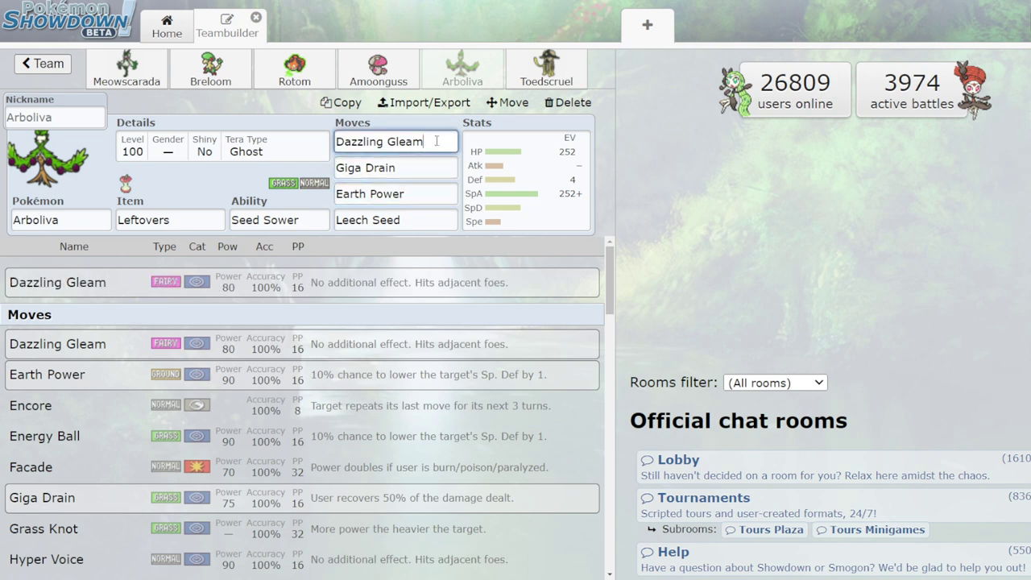
pyautogui.click(508, 205)
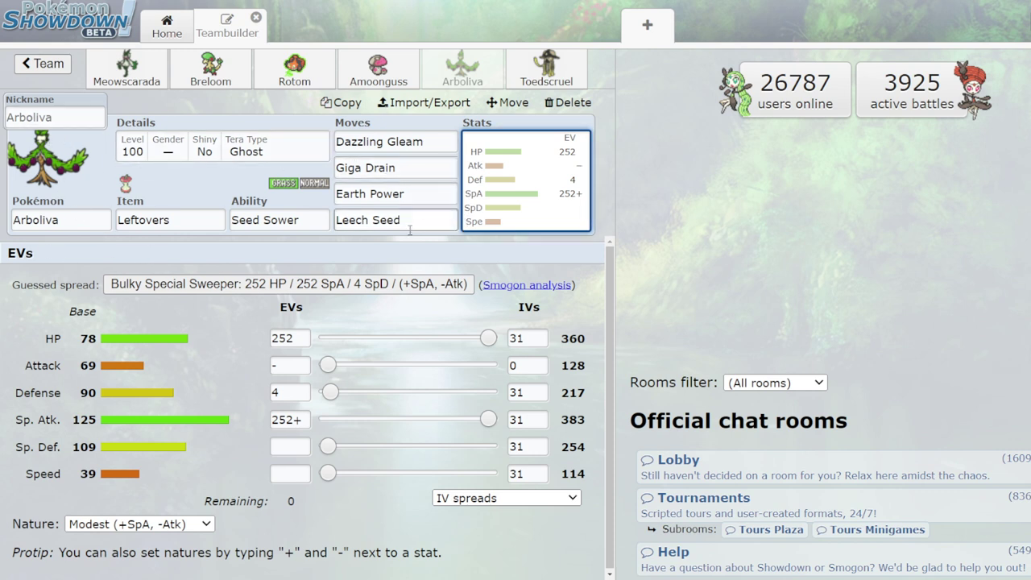
# Step: Change Arboliva's held item to Assault Vest
pyautogui.click(166, 227)
pyautogui.write('ass')
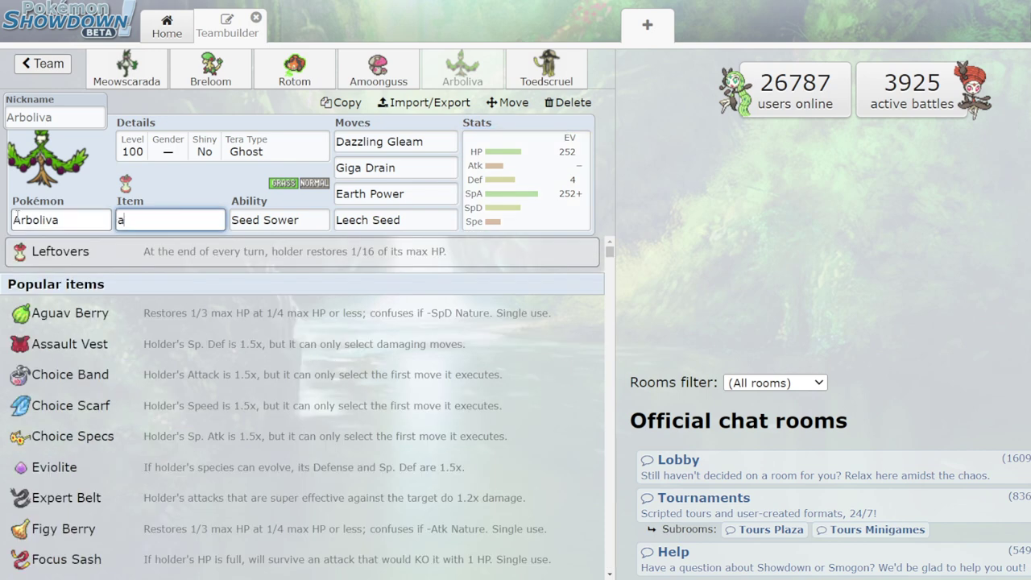
pyautogui.click(64, 286)
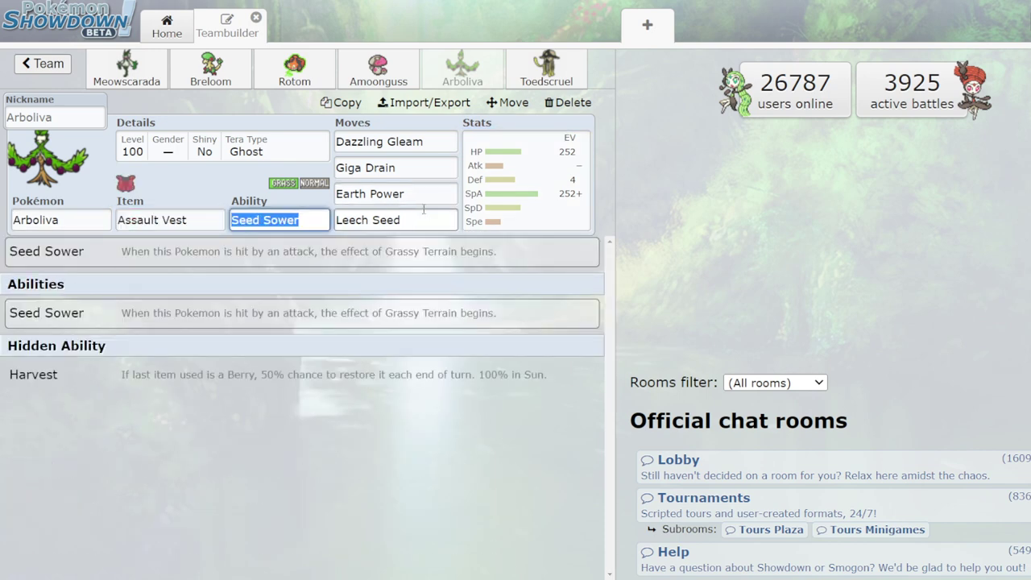
# Step: Replace Arboliva's Leech Seed with Tera Blast
pyautogui.click(359, 216)
pyautogui.press('BackSpace')
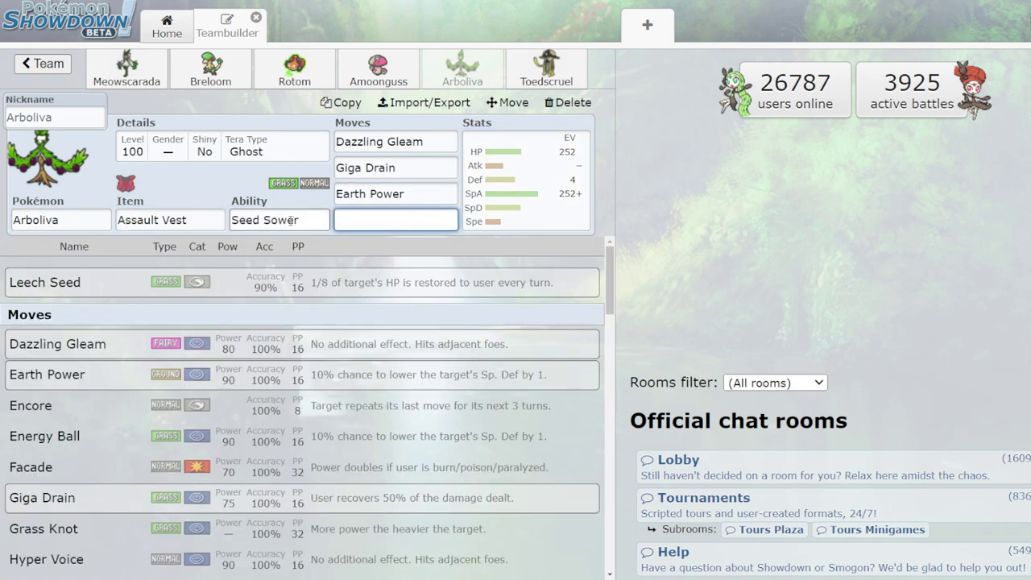
pyautogui.write('tera')
pyautogui.click(278, 284)
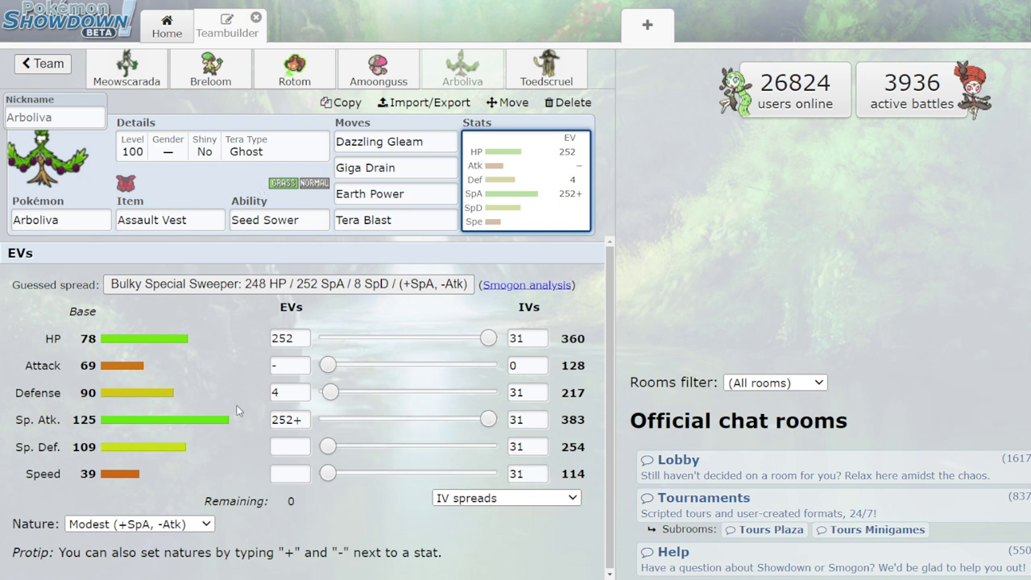
# Step: Examine Toedscruel's ability, EV spread and the moves available for its Tera Blast slot
pyautogui.click(536, 72)
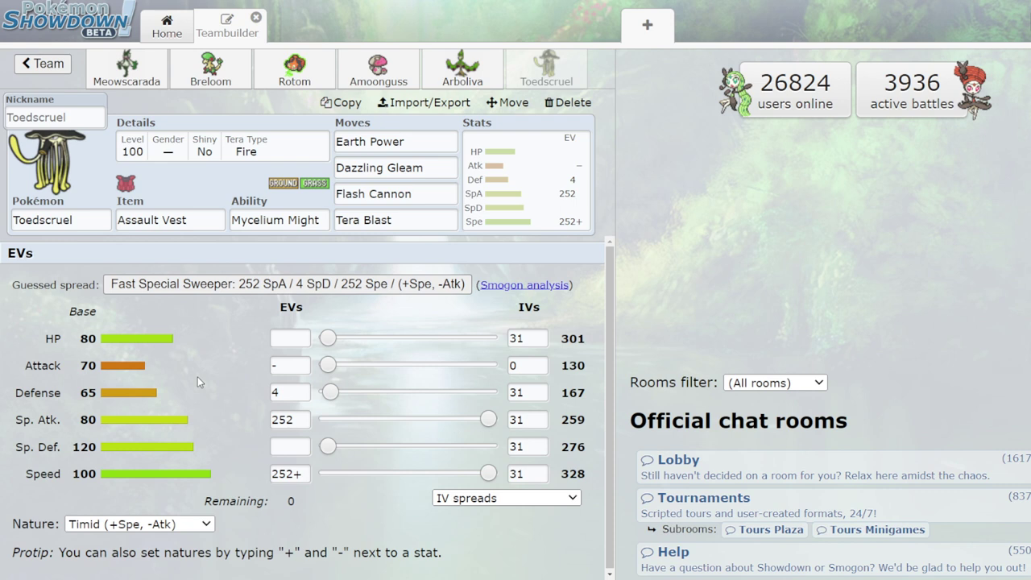
pyautogui.click(280, 223)
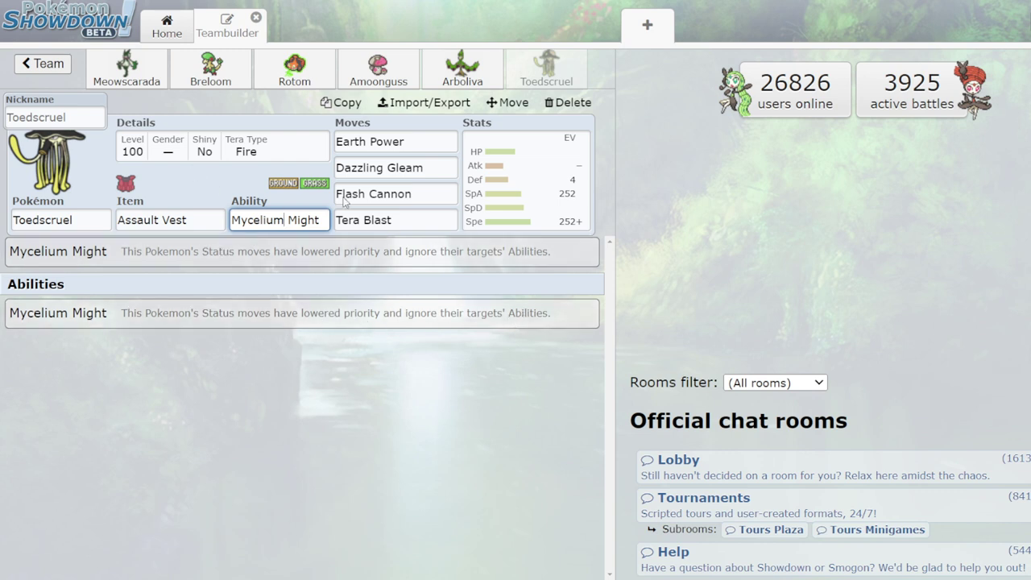
pyautogui.click(544, 183)
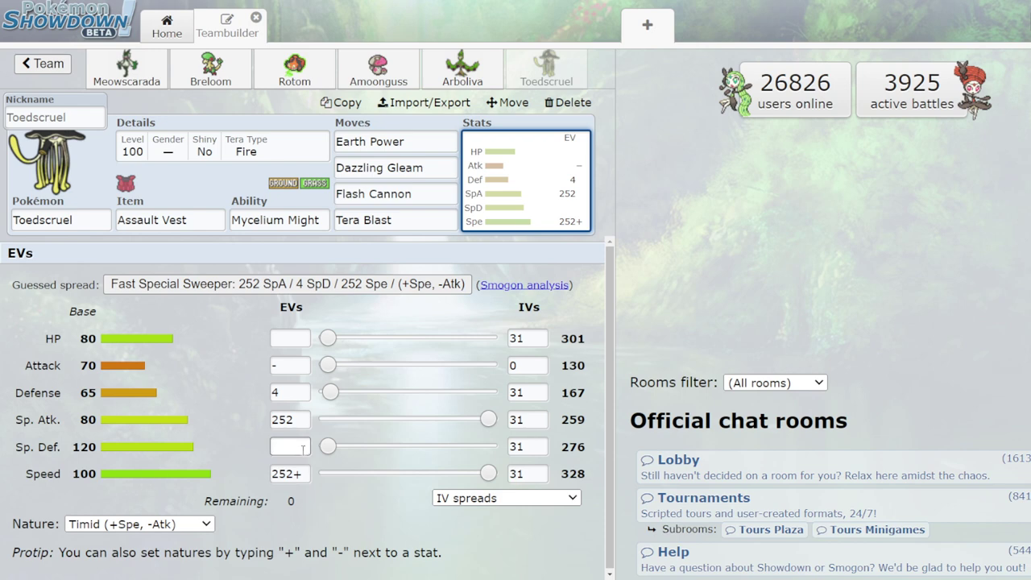
pyautogui.click(395, 220)
pyautogui.scroll(-4, 122, 530)
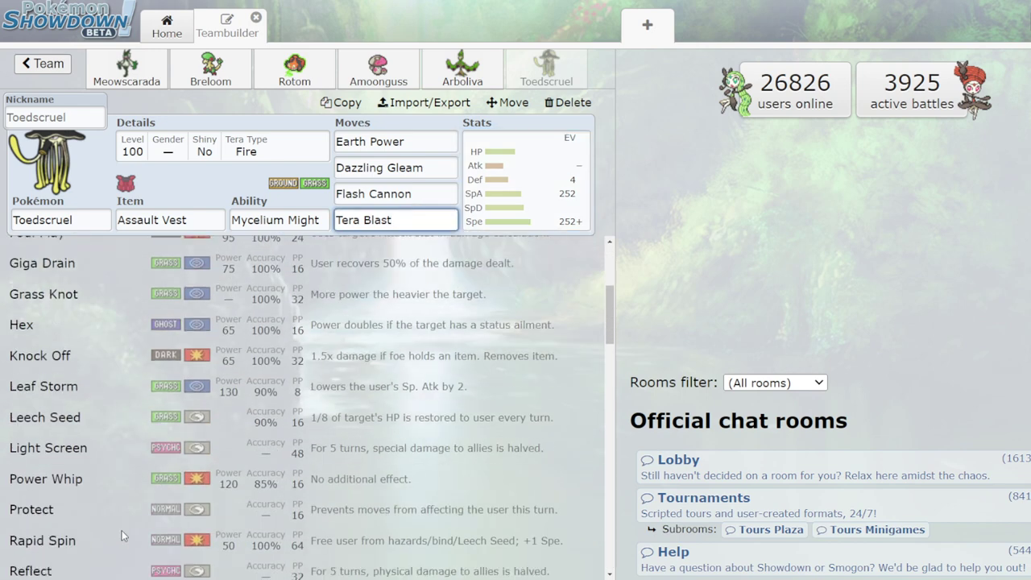
pyautogui.scroll(-3, 122, 536)
pyautogui.scroll(-5, 97, 540)
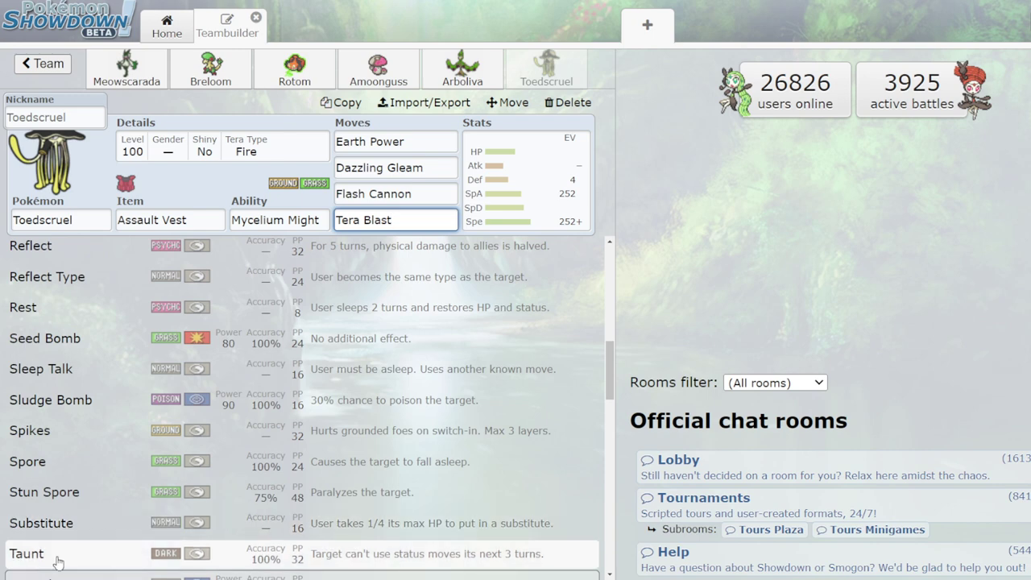
pyautogui.scroll(-1, 95, 549)
pyautogui.scroll(-1, 106, 546)
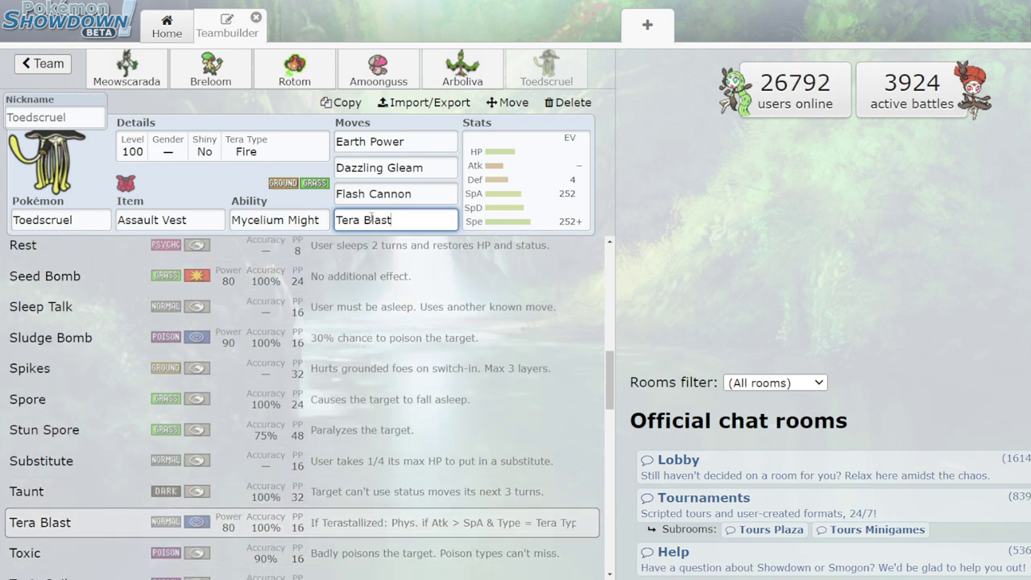
# Step: Replace Toedscruel's Flash Cannon with Rapid Spin
pyautogui.click(414, 191)
pyautogui.scroll(-4, 97, 435)
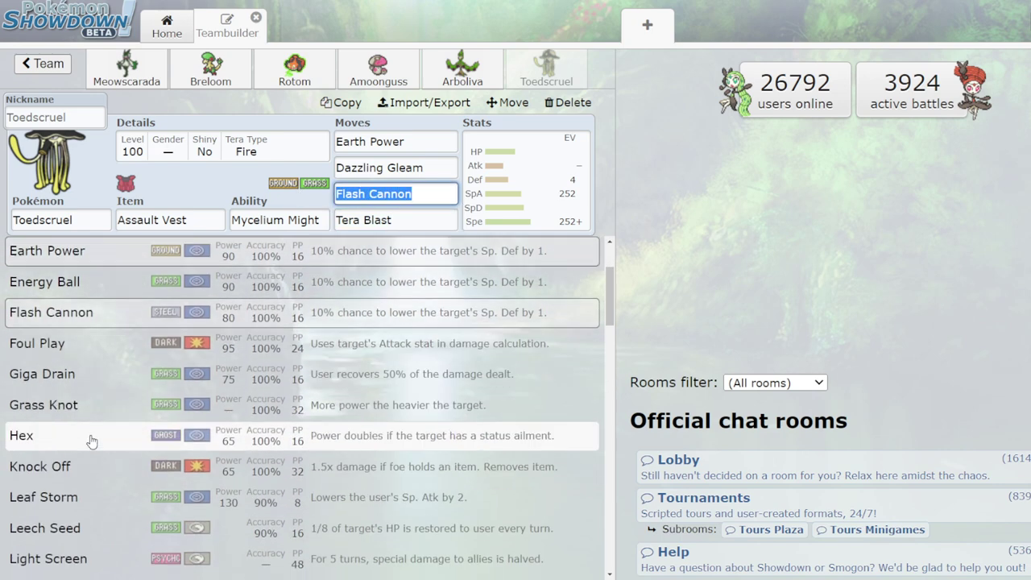
pyautogui.scroll(-8, 91, 442)
pyautogui.click(70, 405)
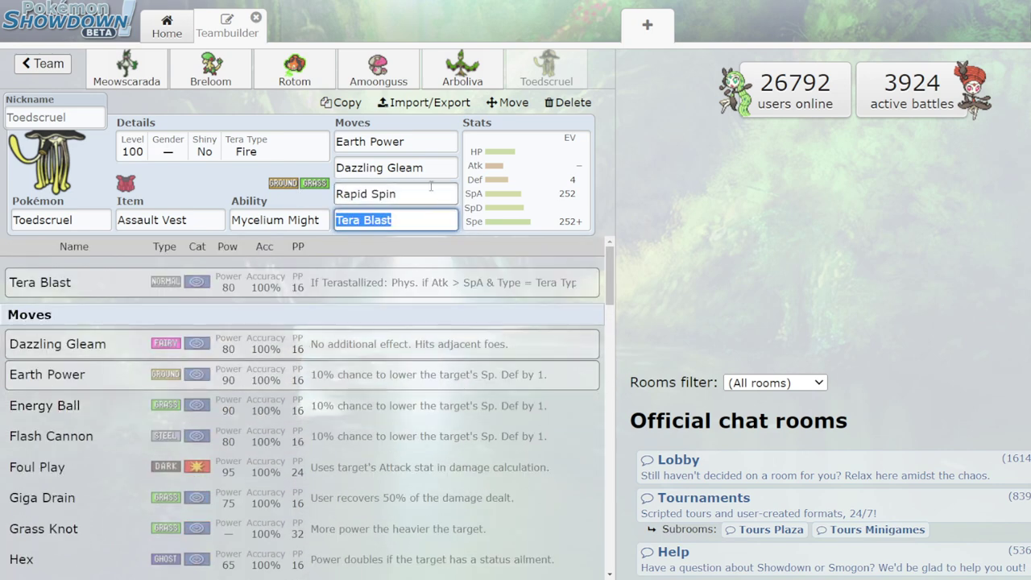
# Step: Browse the moves available for Toedscruel's Earth Power slot and check its EV spread again
pyautogui.click(425, 141)
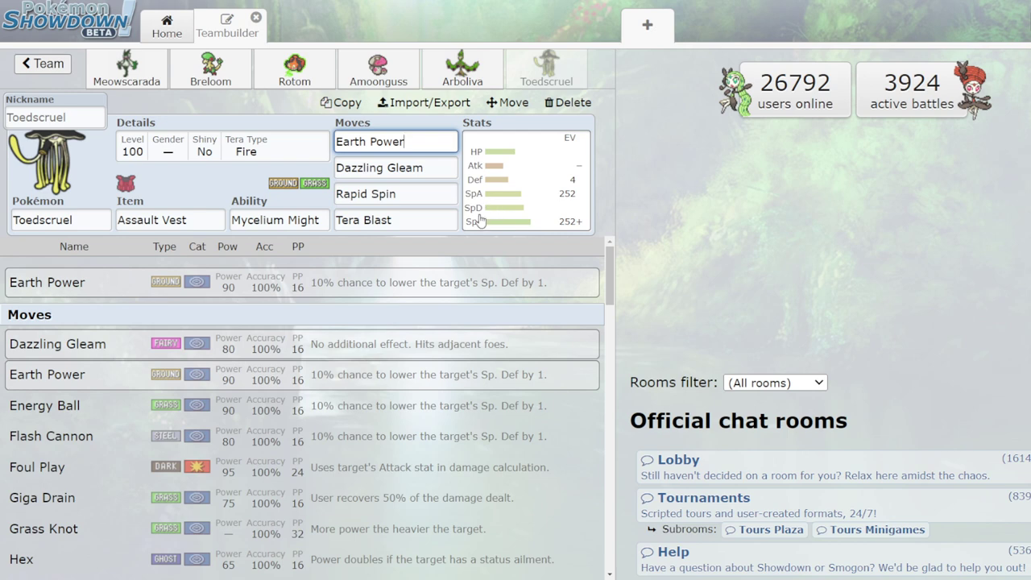
pyautogui.scroll(-5, 107, 470)
pyautogui.scroll(-5, 108, 470)
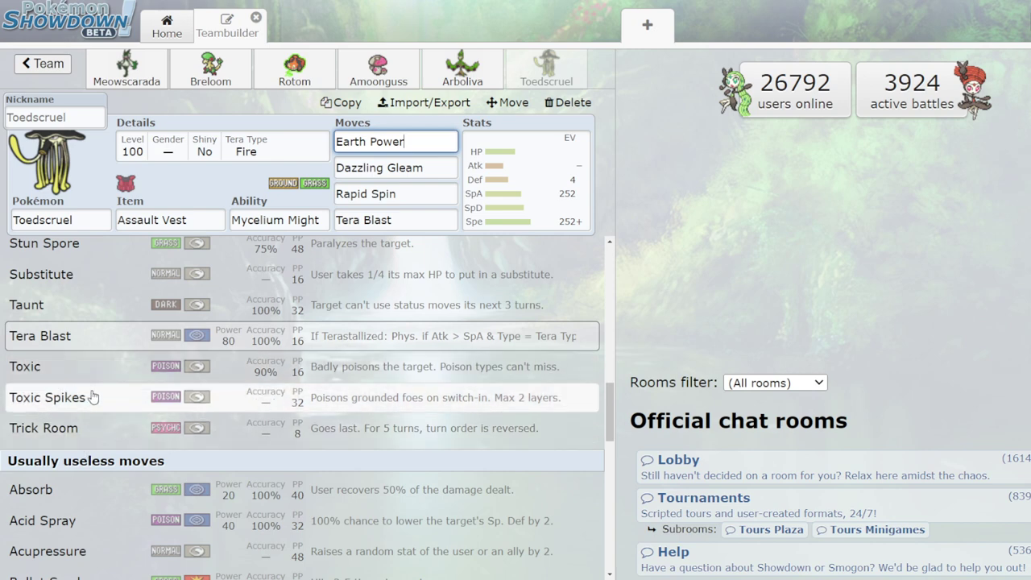
pyautogui.scroll(2, 81, 368)
pyautogui.scroll(1, 81, 367)
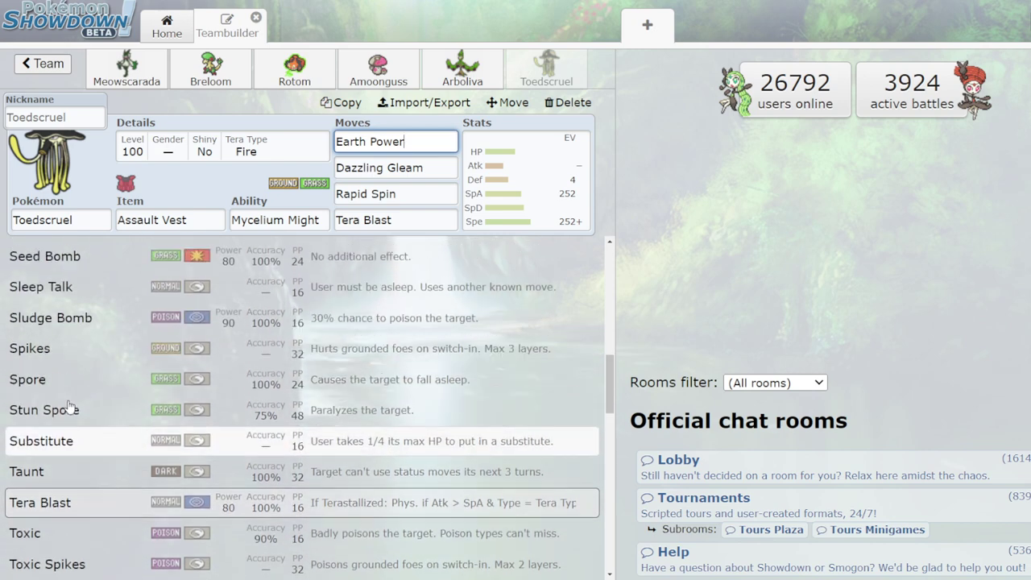
pyautogui.scroll(2, 73, 412)
pyautogui.scroll(6, 179, 379)
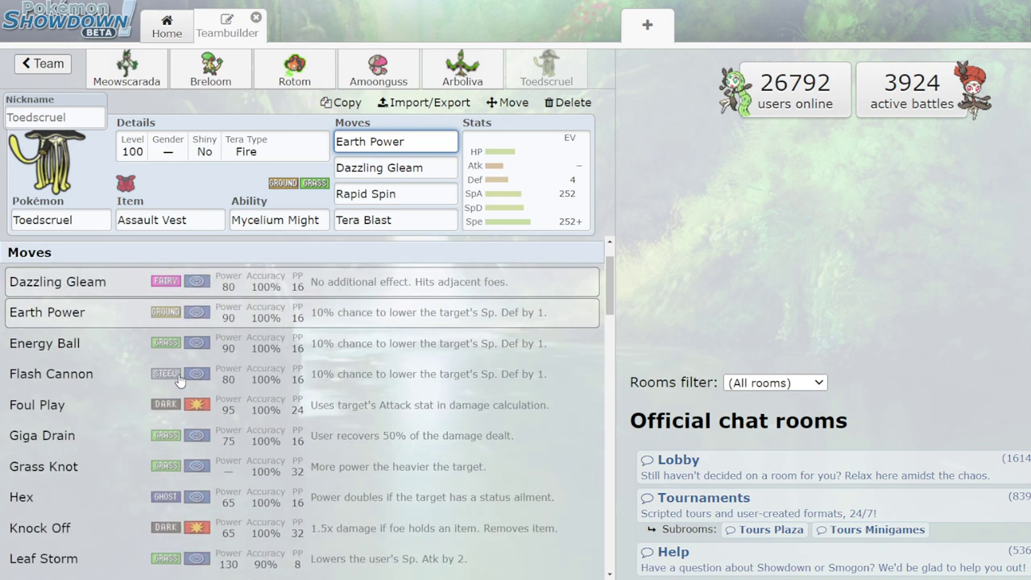
pyautogui.click(486, 183)
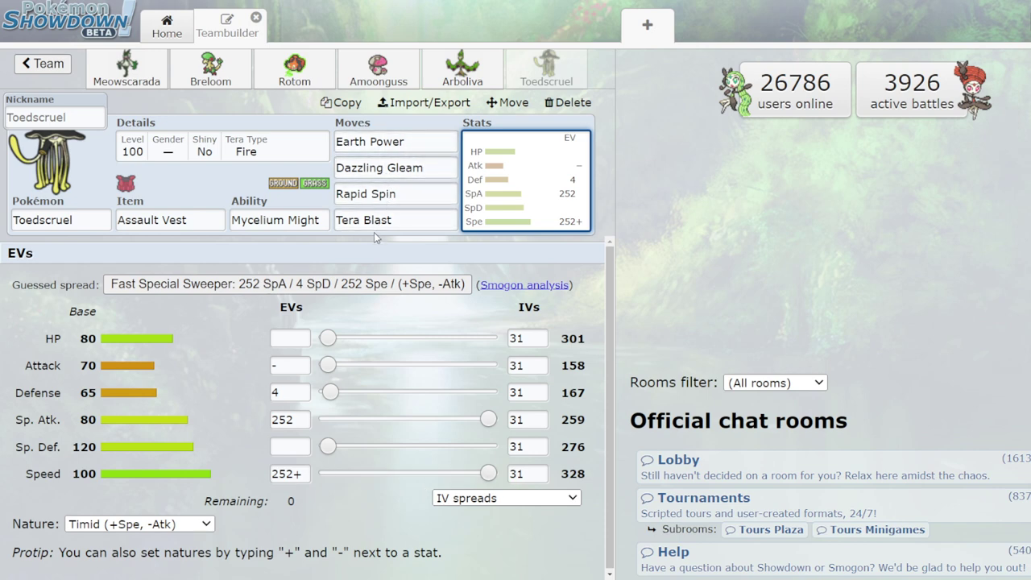
# Step: Replace Toedscruel's Dazzling Gleam with Flash Cannon
pyautogui.click(384, 135)
pyautogui.click(435, 166)
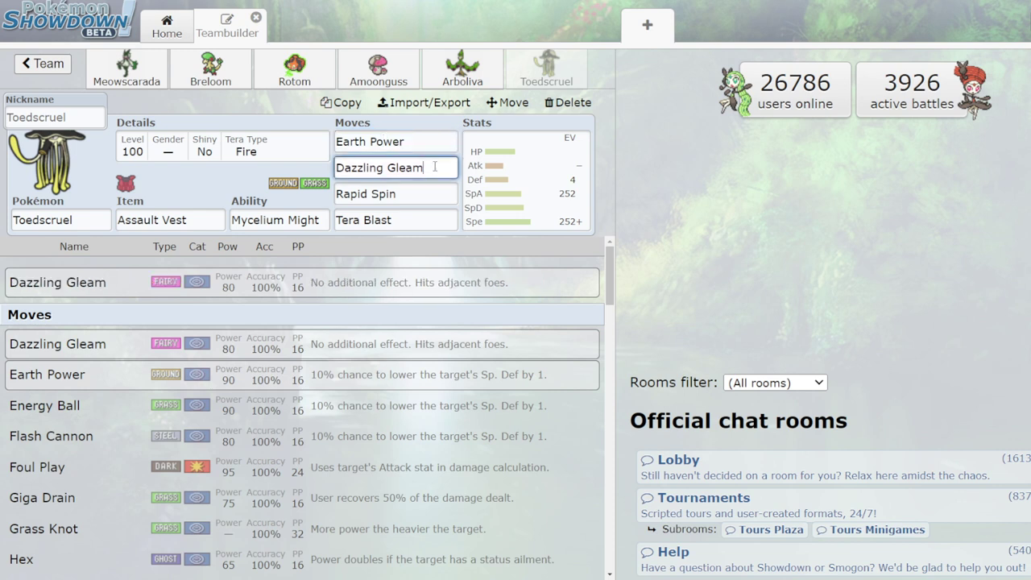
pyautogui.moveTo(435, 167); pyautogui.dragTo(315, 174)
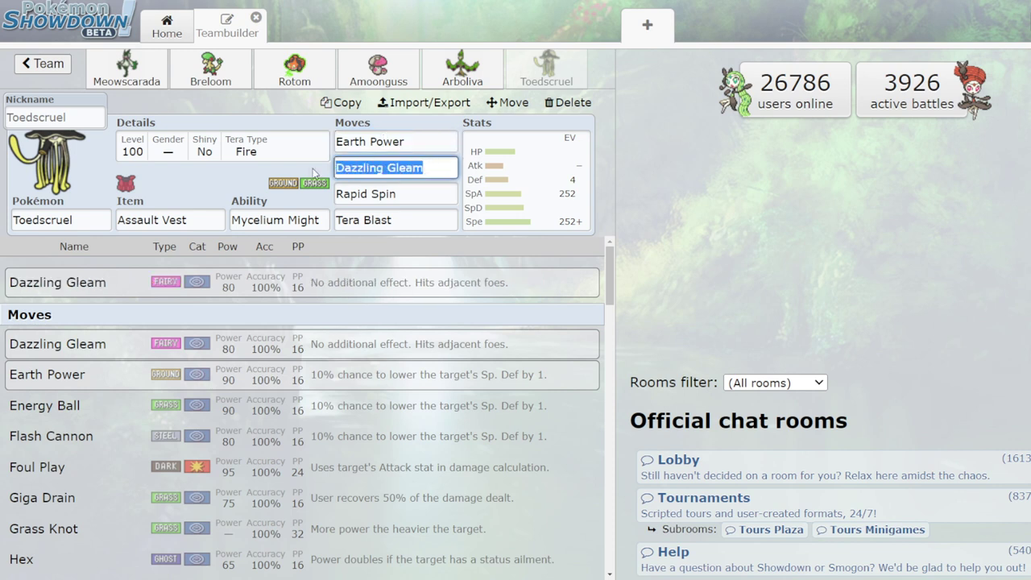
pyautogui.write('flash')
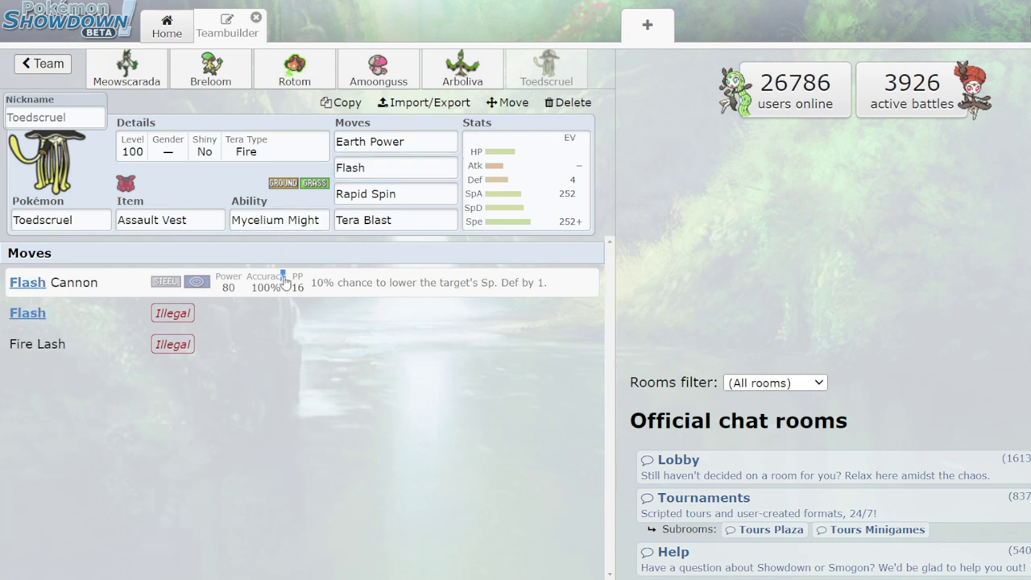
pyautogui.click(287, 278)
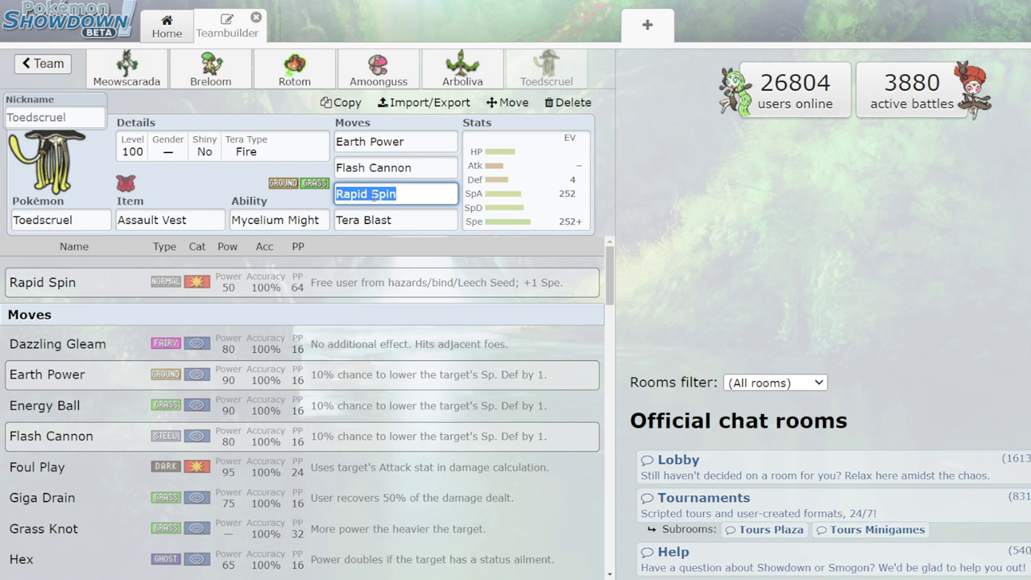
# Step: Set Toedscruel's Tera Type to Steel
pyautogui.click(233, 152)
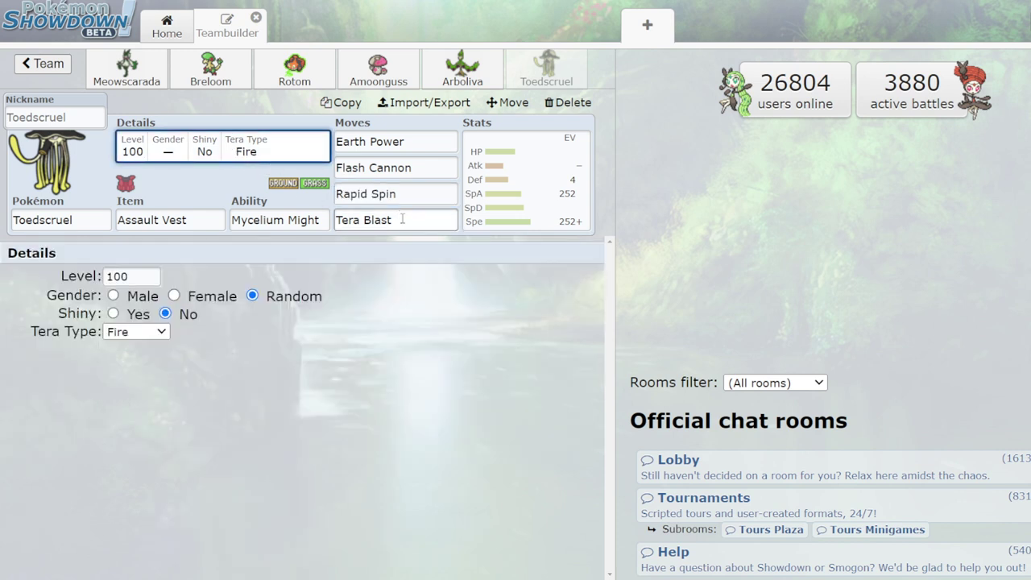
pyautogui.click(147, 335)
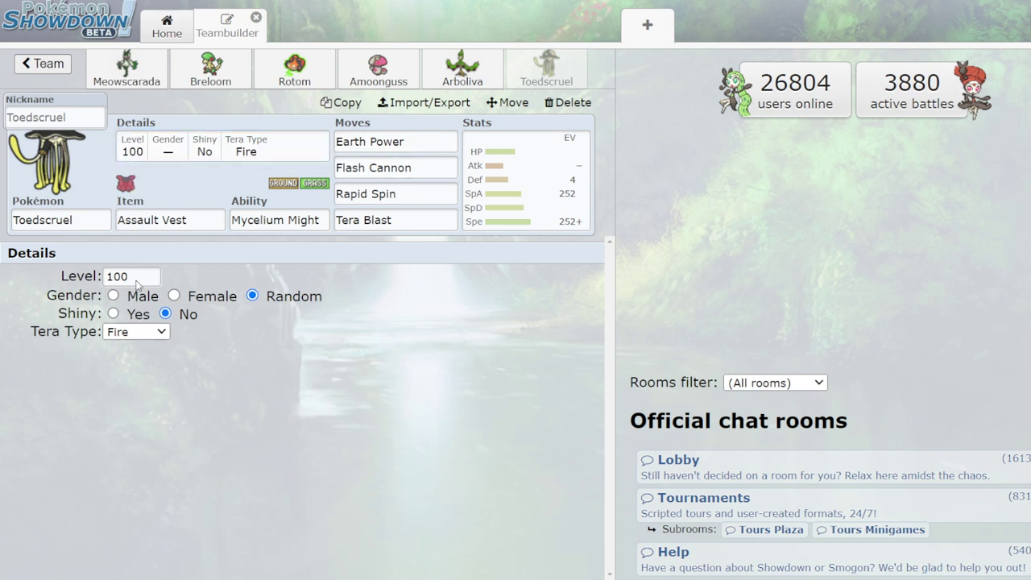
pyautogui.press('s')
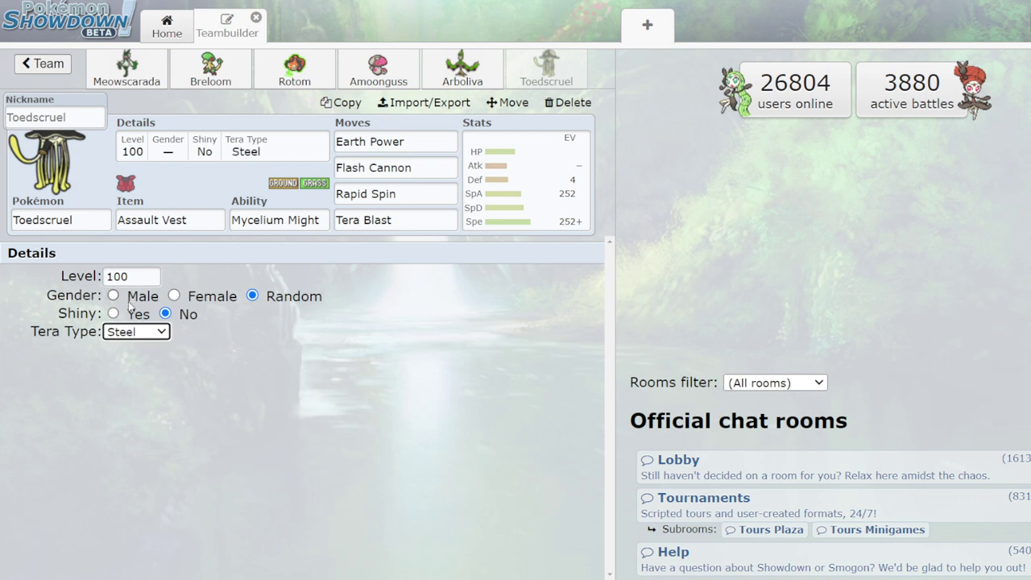
# Step: Replace Toedscruel's Tera Blast with Dazzling Gleam
pyautogui.click(406, 221)
pyautogui.write('dazz')
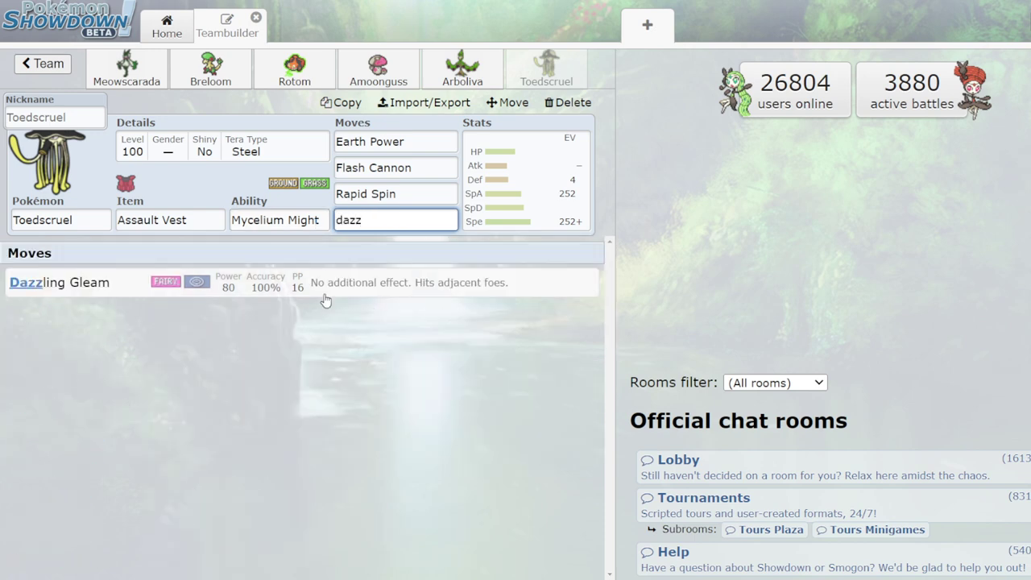
pyautogui.press('Return')
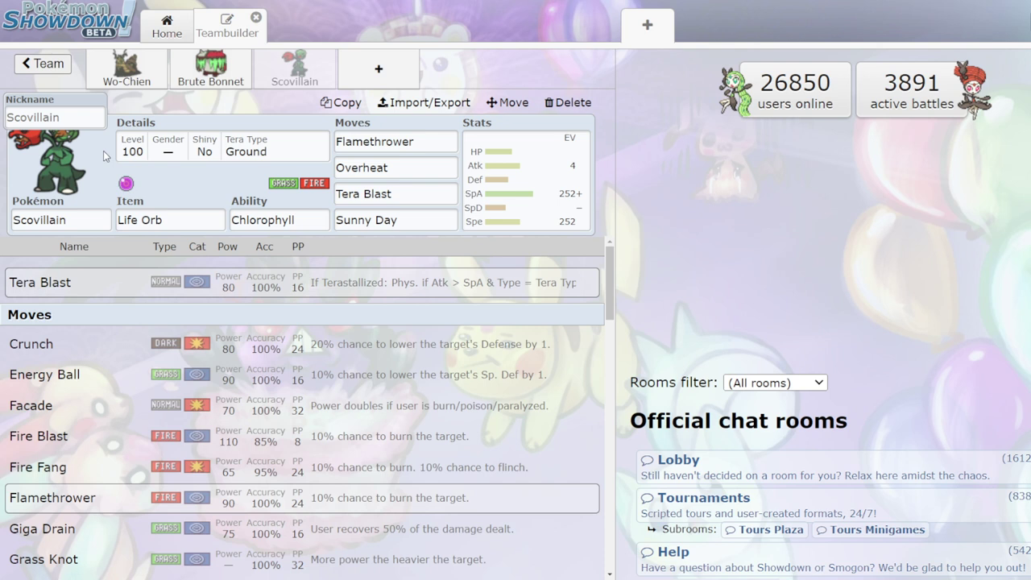
# Step: Try Moody as Scovillain's ability and switch it back to Chlorophyll
pyautogui.click(279, 220)
pyautogui.click(58, 404)
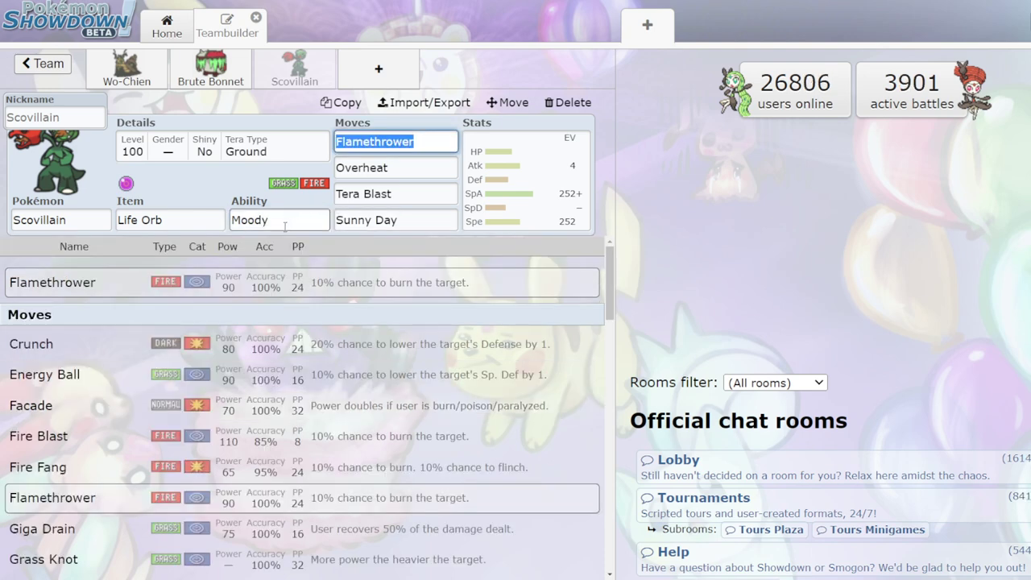
pyautogui.click(278, 220)
pyautogui.click(110, 308)
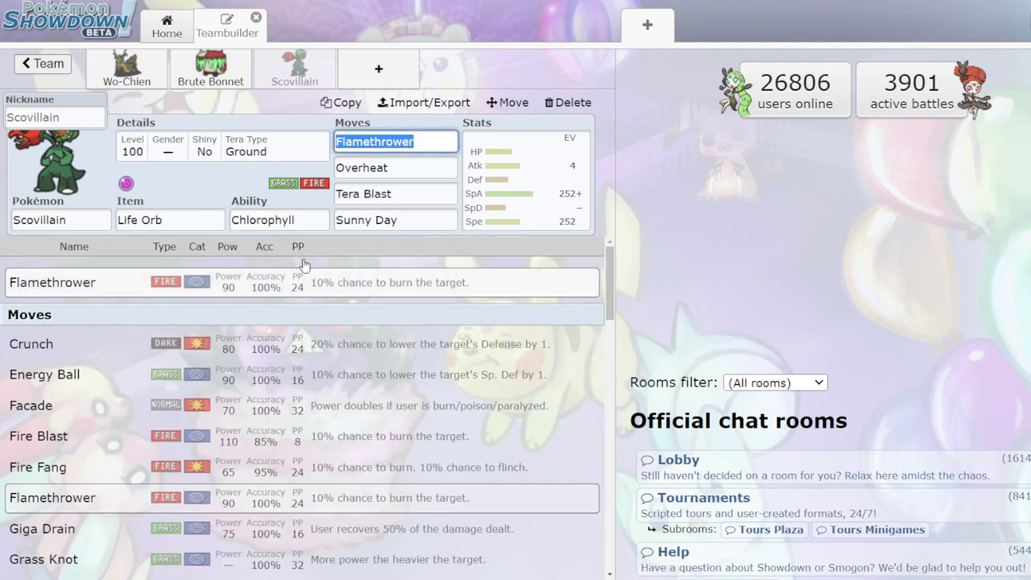
# Step: Review Scovillain's four move slots and its Tera Type details
pyautogui.click(403, 167)
pyautogui.click(406, 217)
pyautogui.click(395, 194)
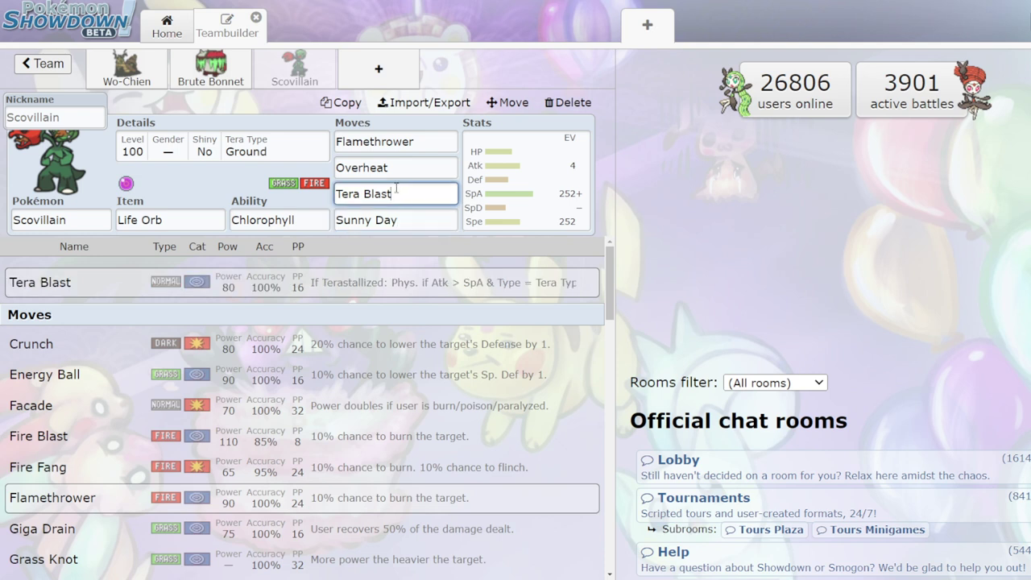
pyautogui.click(387, 166)
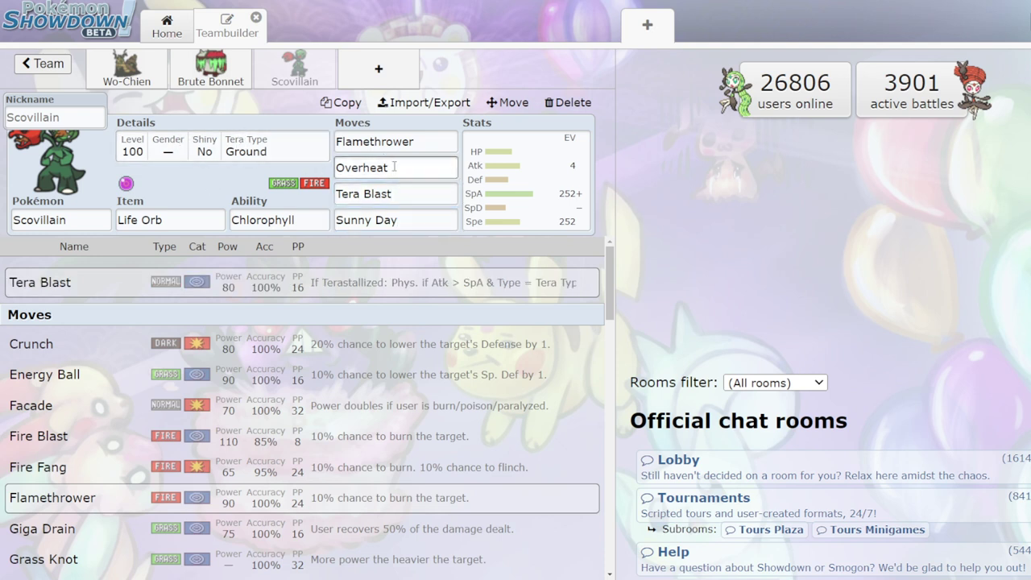
pyautogui.click(403, 142)
pyautogui.click(416, 167)
pyautogui.click(417, 193)
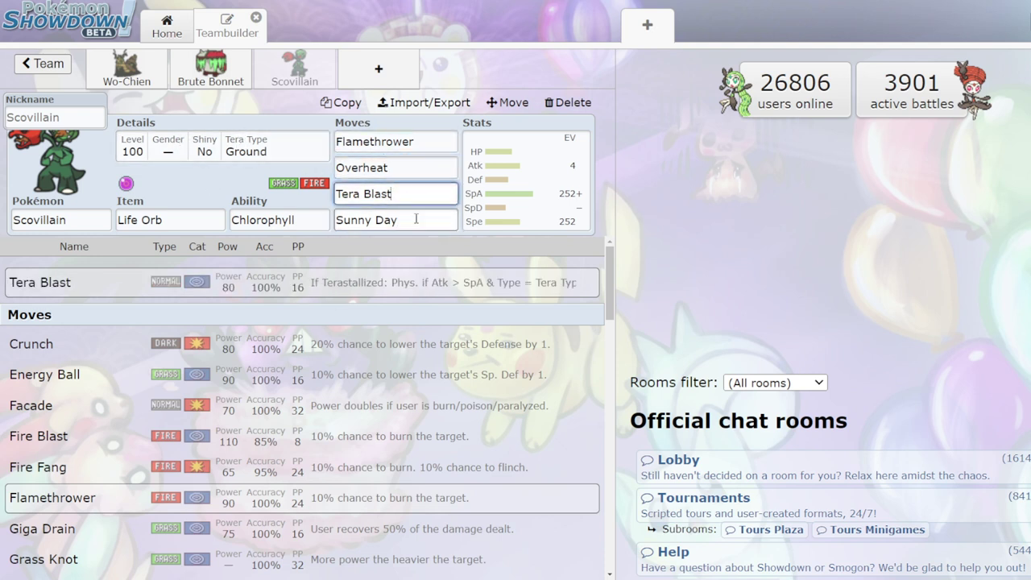
pyautogui.click(421, 218)
pyautogui.click(326, 149)
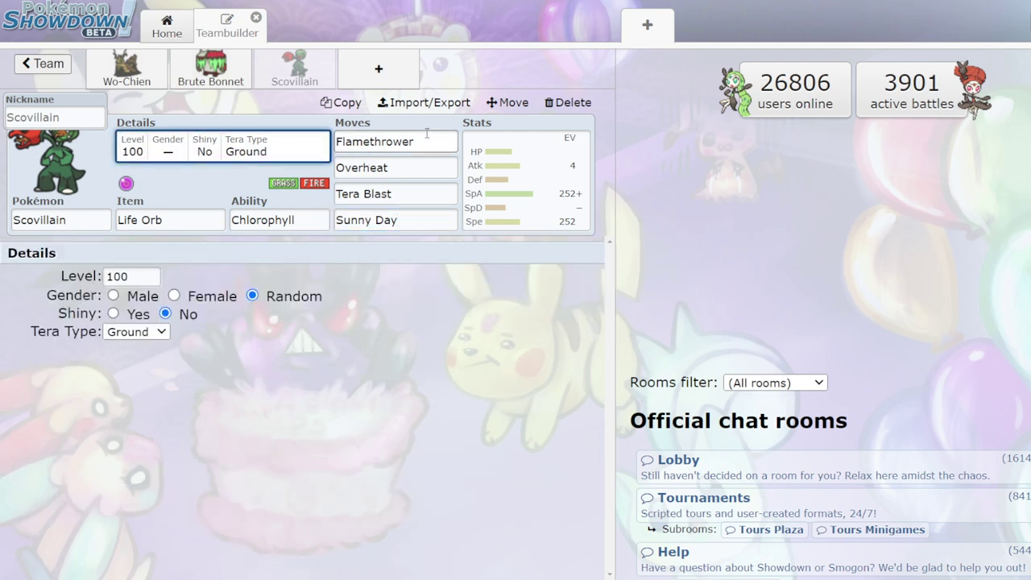
pyautogui.click(393, 145)
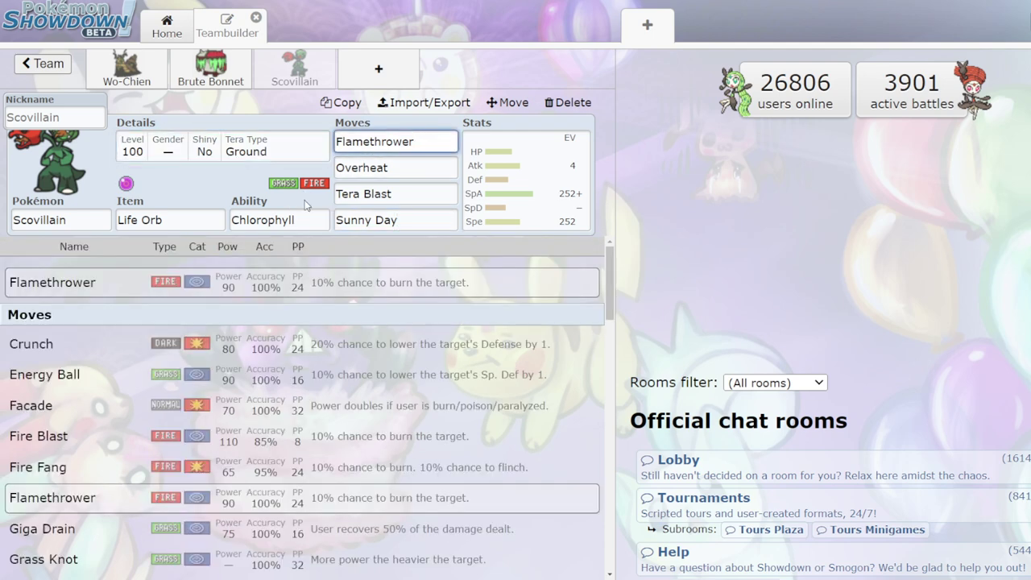
# Step: Set Scovillain's ability to Moody
pyautogui.click(288, 222)
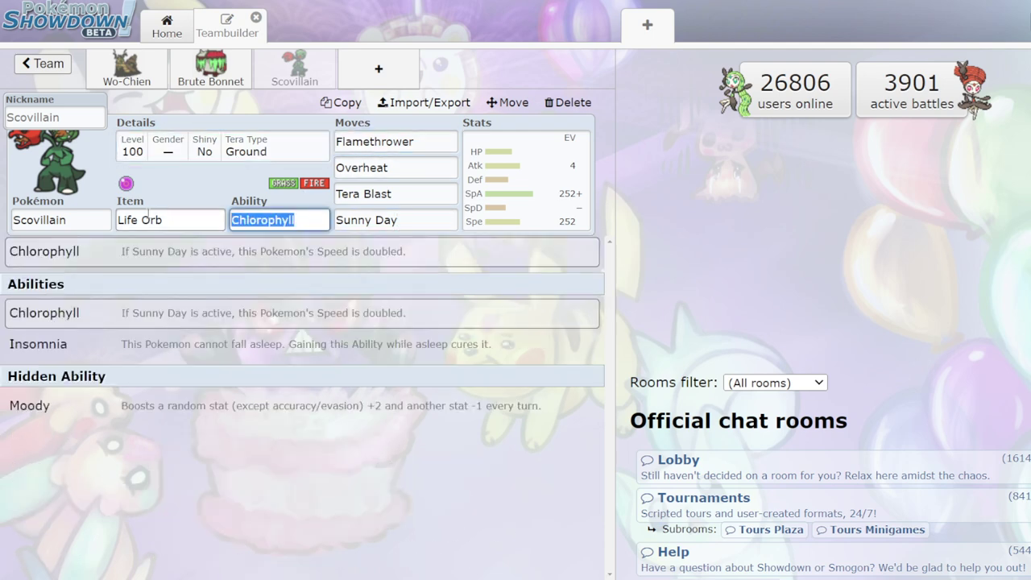
pyautogui.write('mo')
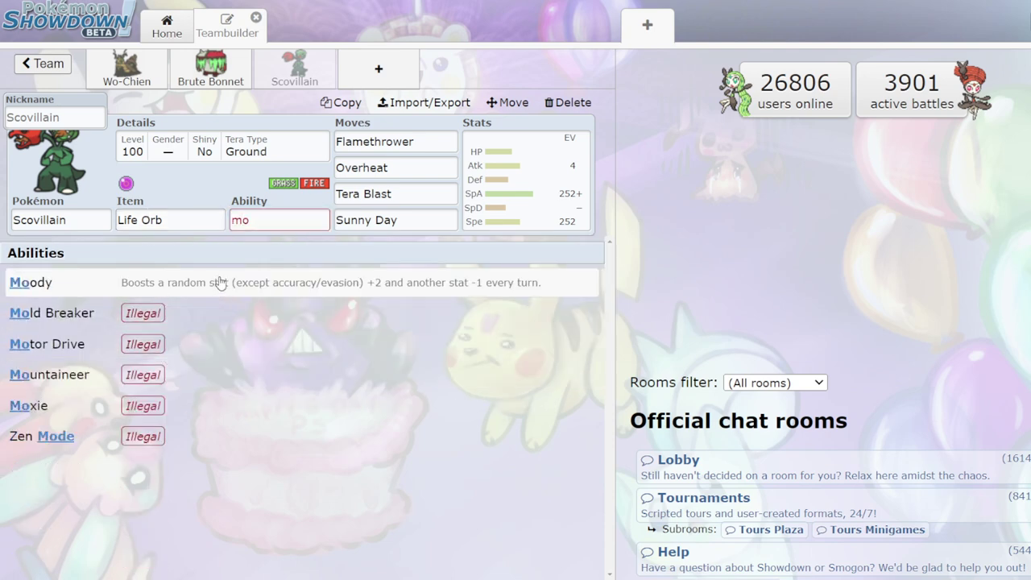
pyautogui.click(215, 282)
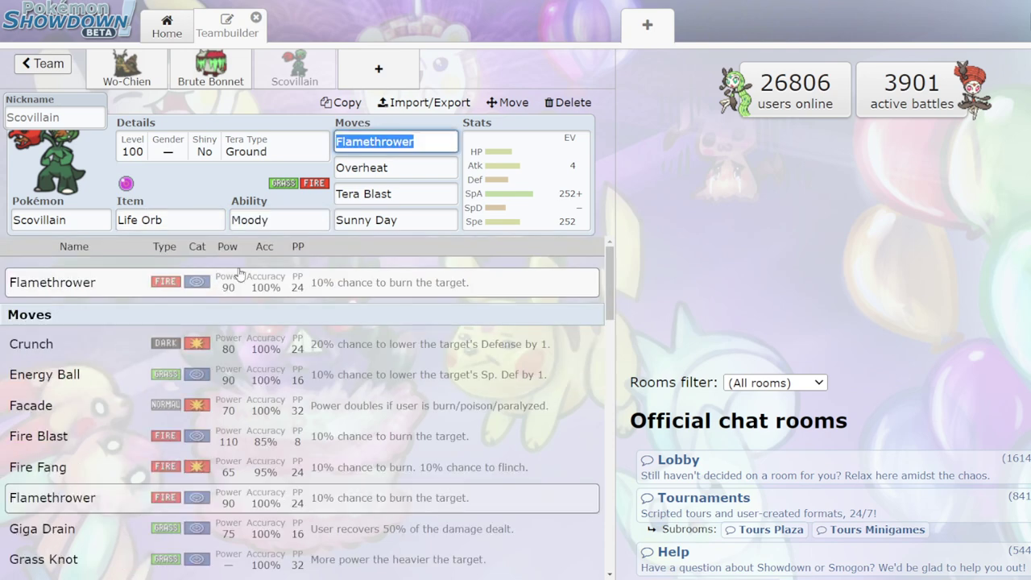
# Step: Replace Scovillain's Sunny Day with Protect
pyautogui.click(418, 214)
pyautogui.write('pro')
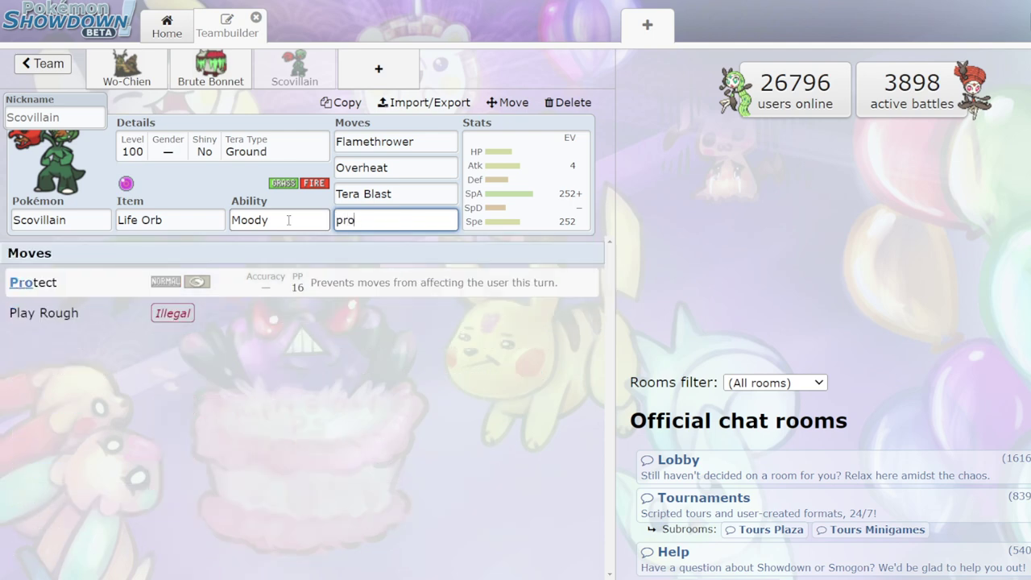
pyautogui.click(295, 289)
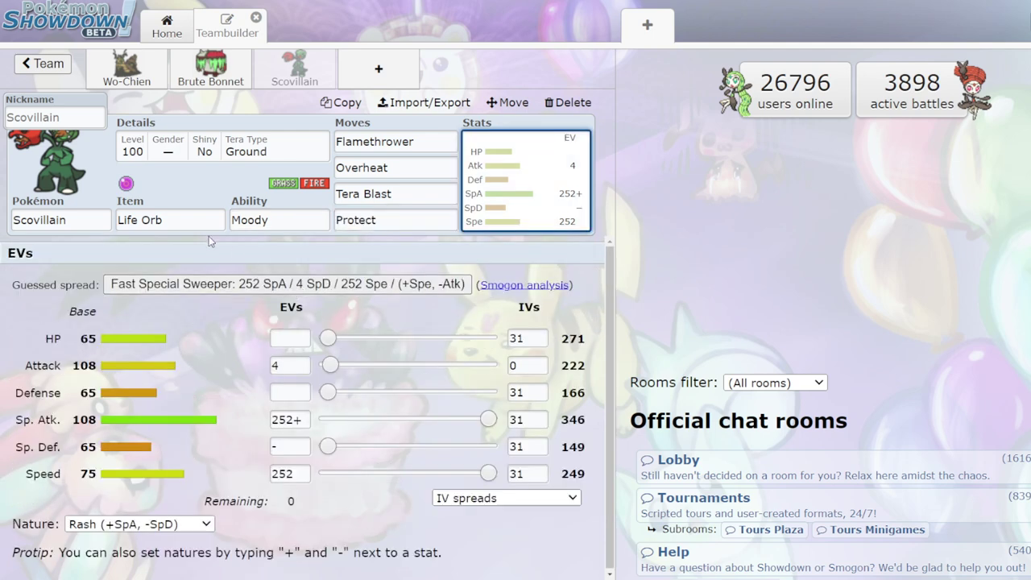
# Step: Change Scovillain's held item to Leftovers
pyautogui.click(189, 215)
pyautogui.write('lef')
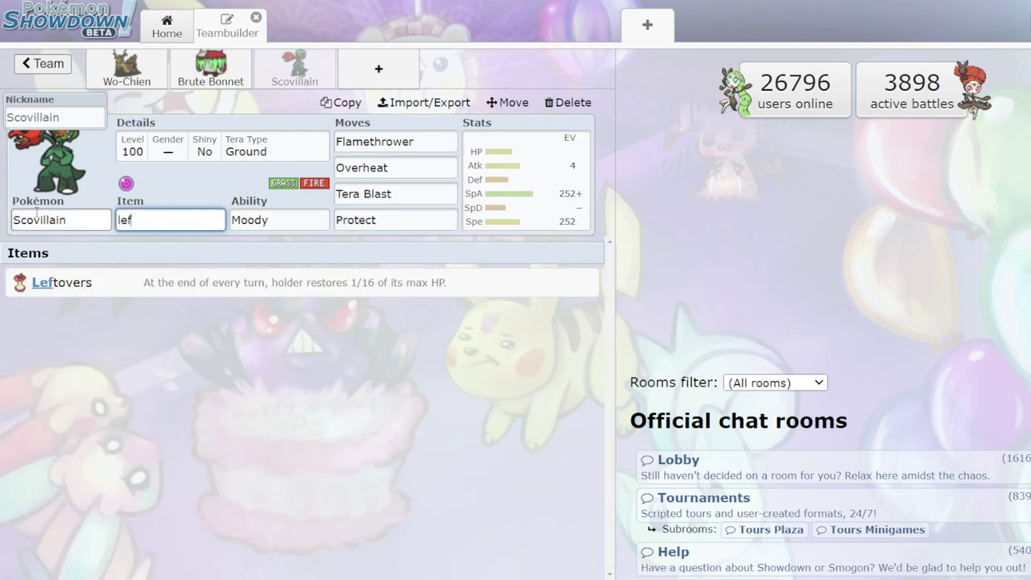
pyautogui.click(91, 276)
# Step: Set Scovillain's HP EVs to 252 and clear its Speed, Attack and Sp. Atk. EVs
pyautogui.click(527, 211)
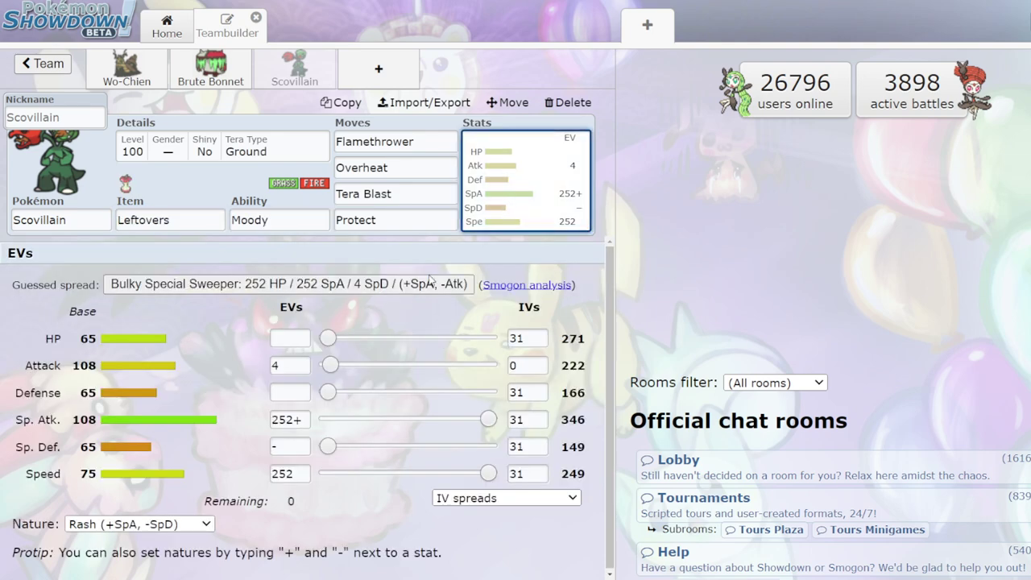
pyautogui.moveTo(489, 473); pyautogui.dragTo(279, 493)
pyautogui.moveTo(328, 339); pyautogui.dragTo(488, 338)
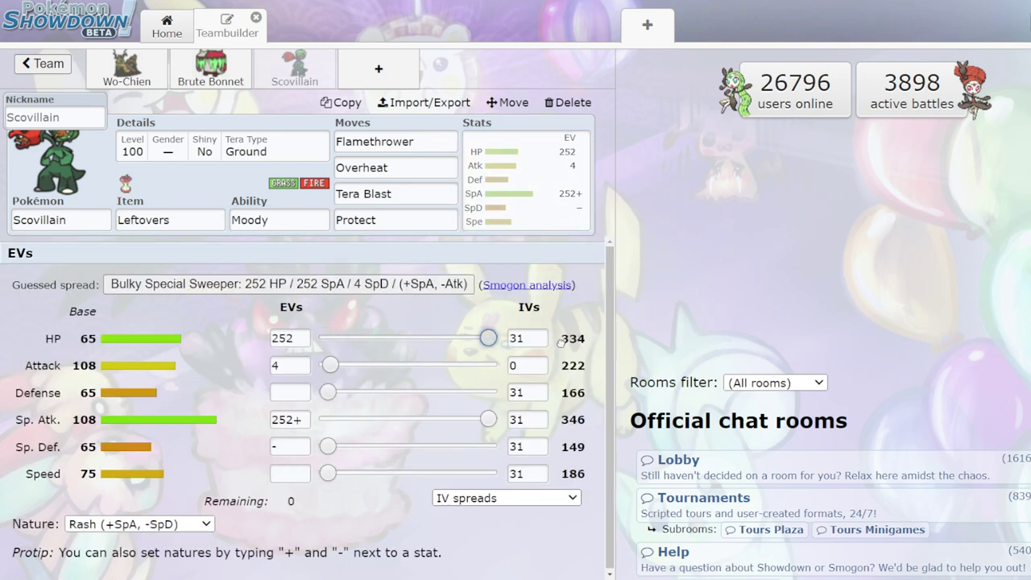
pyautogui.moveTo(330, 365); pyautogui.dragTo(324, 366)
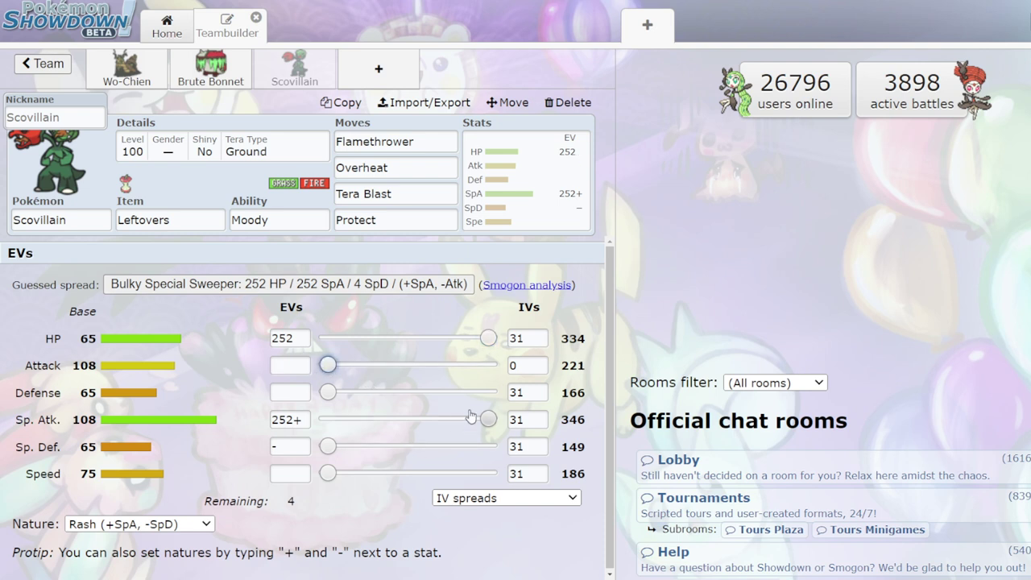
pyautogui.moveTo(488, 418); pyautogui.dragTo(326, 419)
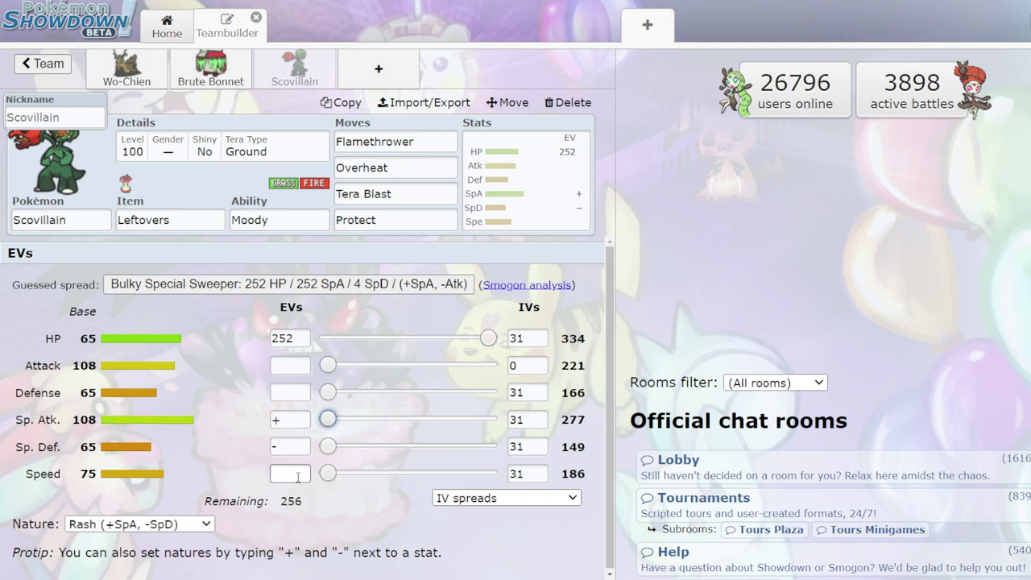
# Step: Give Scovillain the Modest nature (+SpA, -Atk) and set its Defense EVs to 164
pyautogui.click(295, 366)
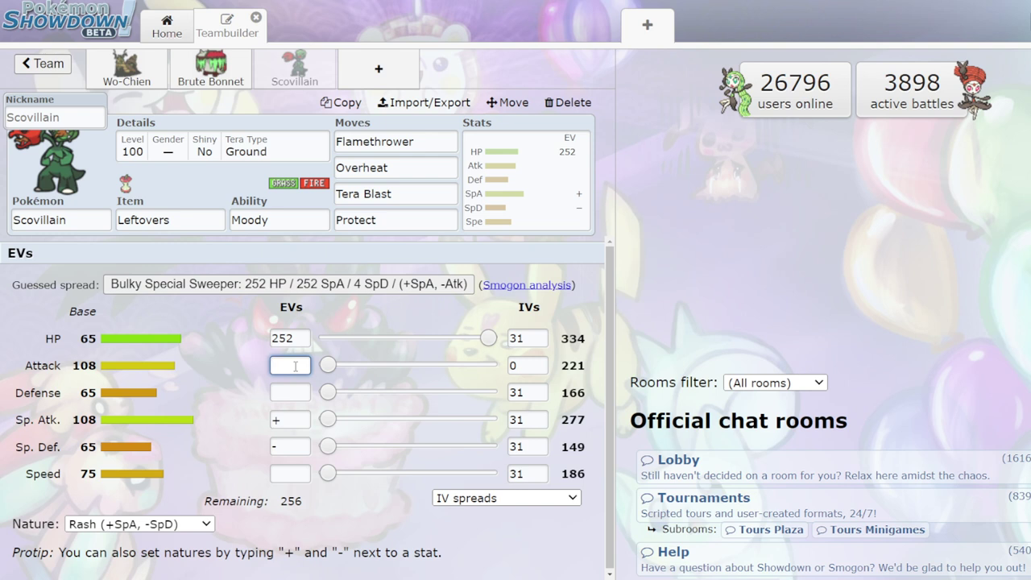
pyautogui.write('-')
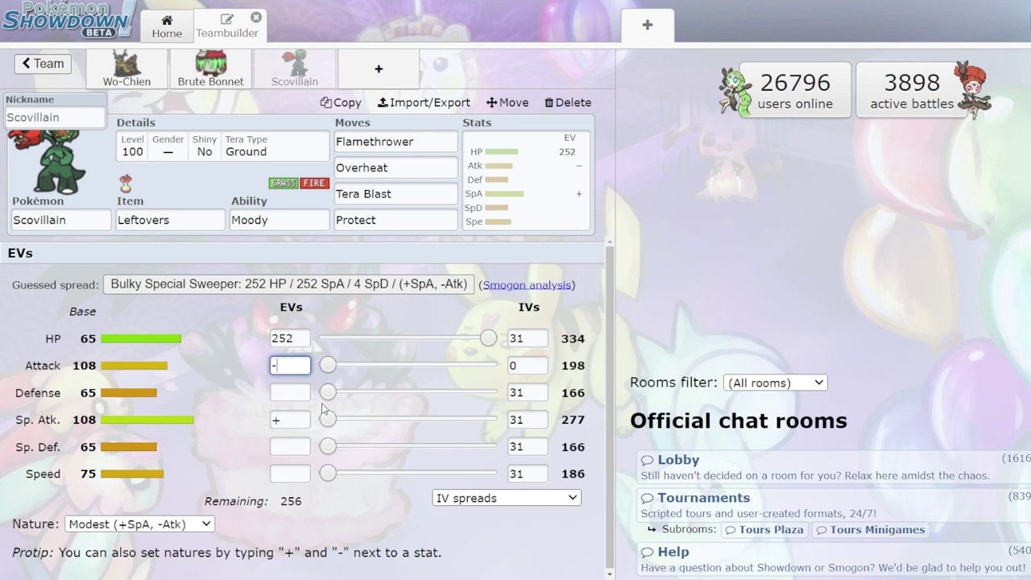
pyautogui.moveTo(328, 392); pyautogui.dragTo(433, 392)
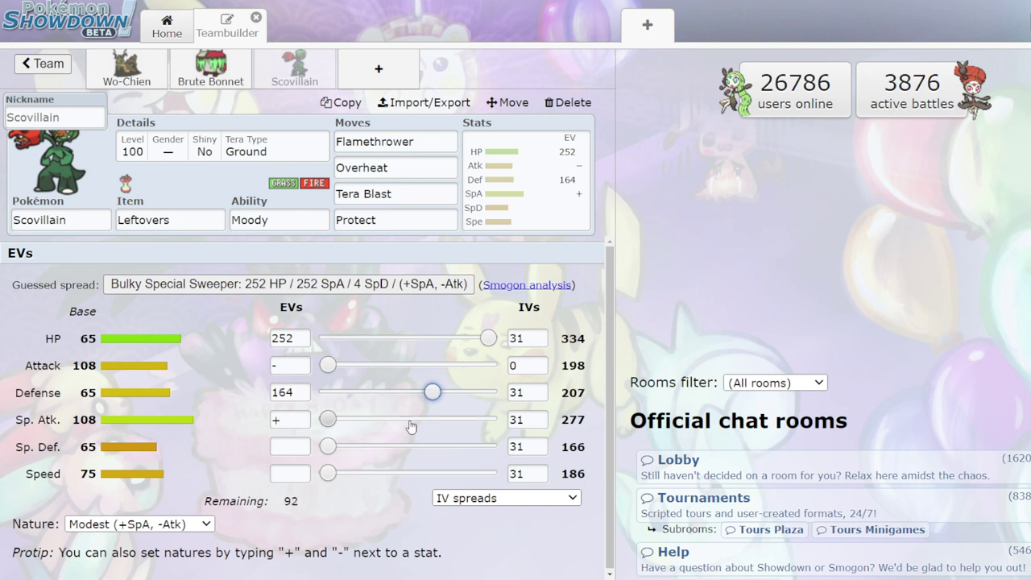